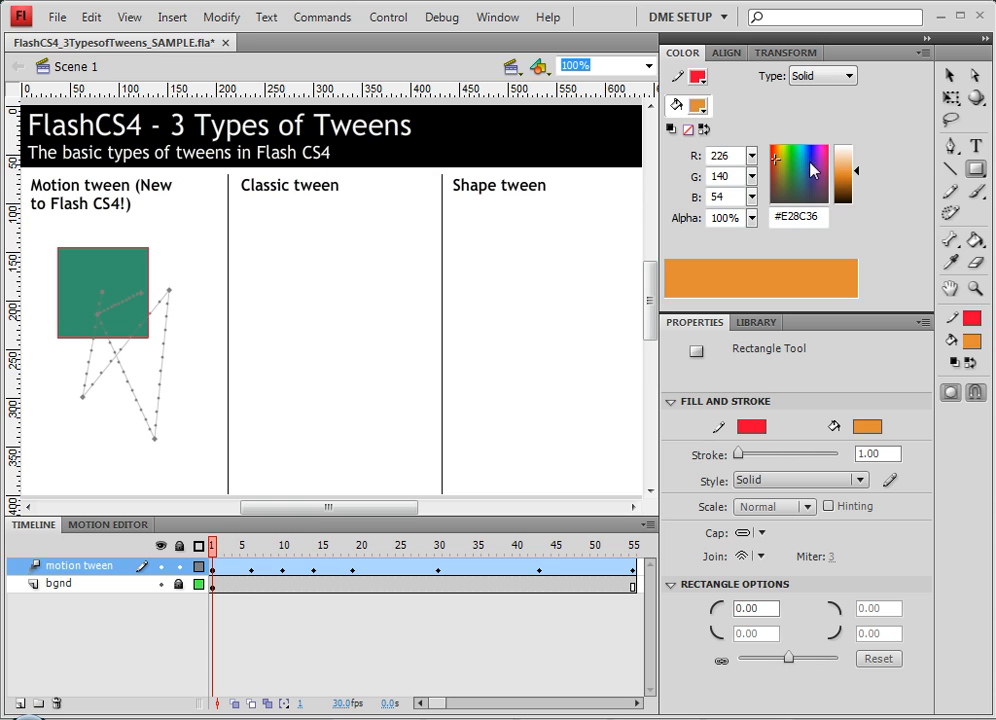
Set the fill colour to yellow #E0E038 and add a new layer named "classic tween" above the motion tween layer.
{"action": "left_click", "coordinate": [781, 152]}
{"action": "left_click_drag", "start_coordinate": [781, 152], "coordinate": [780, 161]}
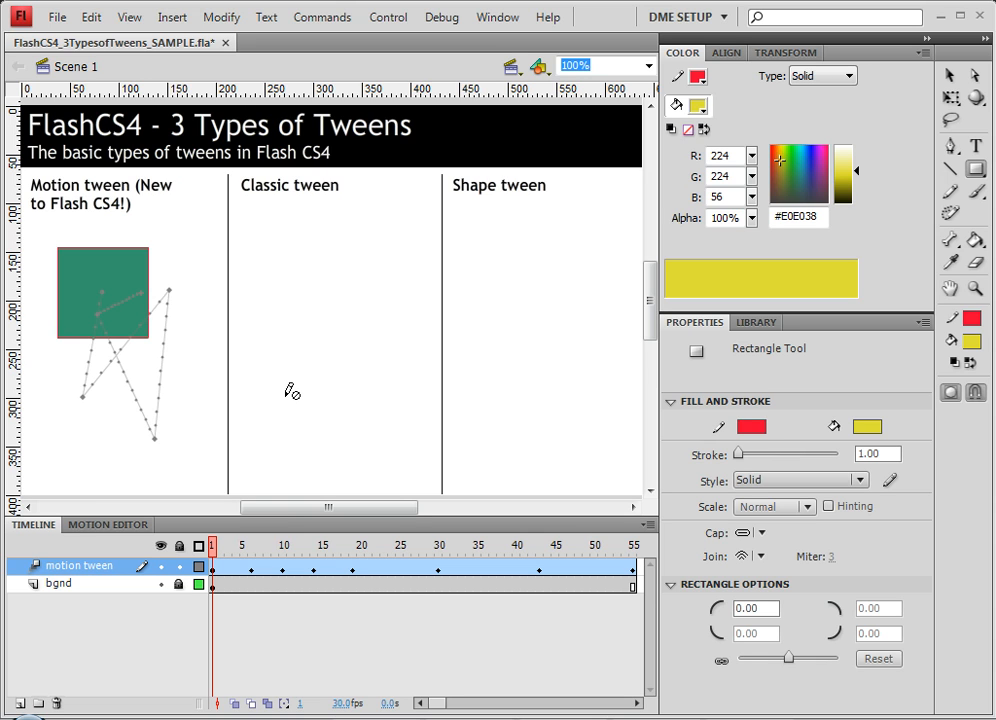
{"action": "left_click", "coordinate": [19, 704]}
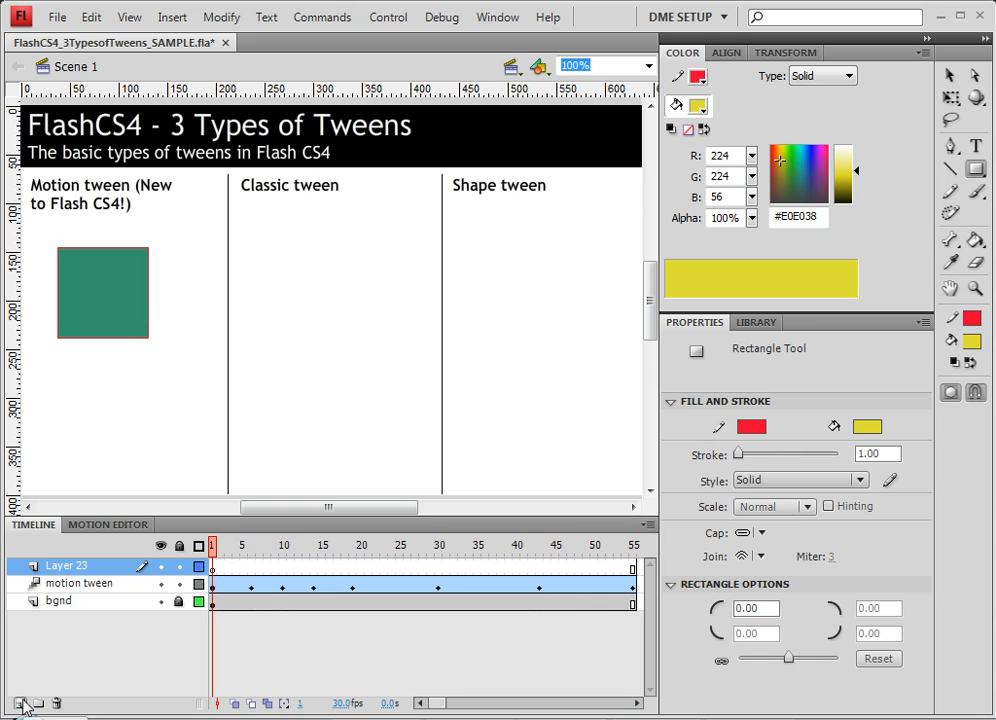
{"action": "double_click", "coordinate": [80, 568]}
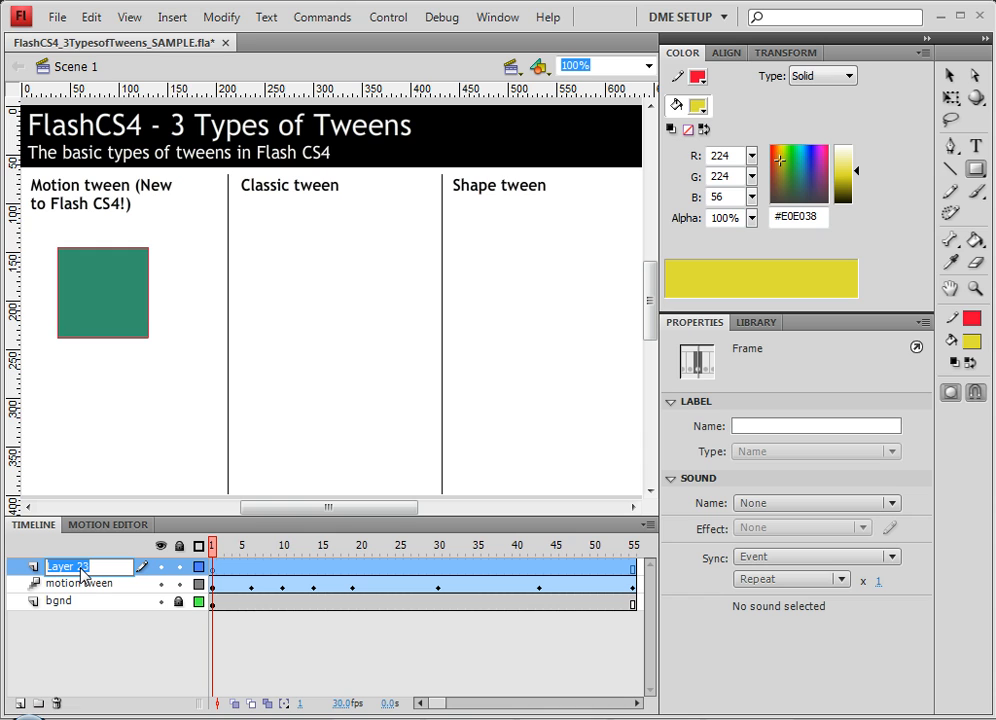
{"action": "type", "text": "classic tween"}
{"action": "key", "text": "Return"}
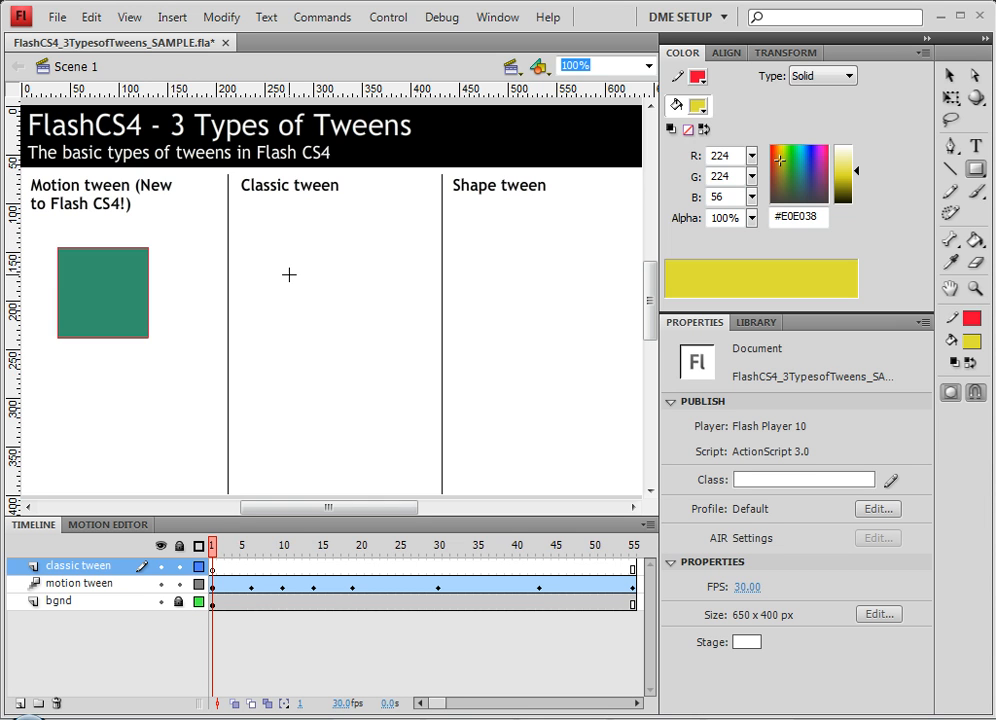
Create a new blank document and draw a yellow square of about 75 × 75 in the upper-left part of the stage.
{"action": "key", "text": "ctrl+n"}
{"action": "key", "text": "Return"}
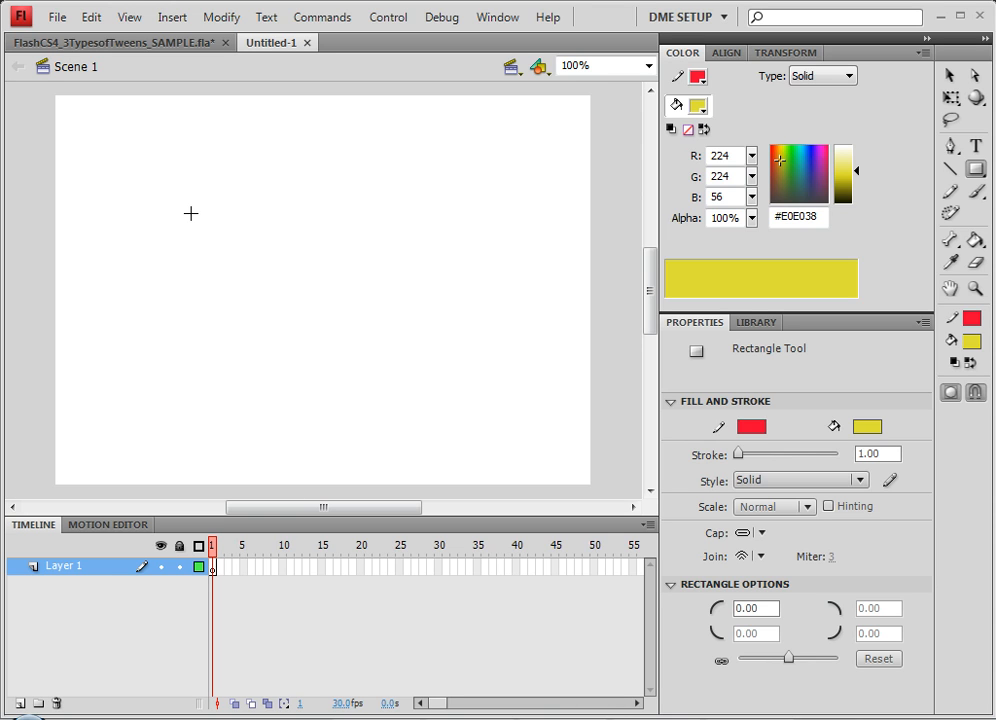
{"action": "left_click_drag", "start_coordinate": [191, 213], "coordinate": [266, 285]}
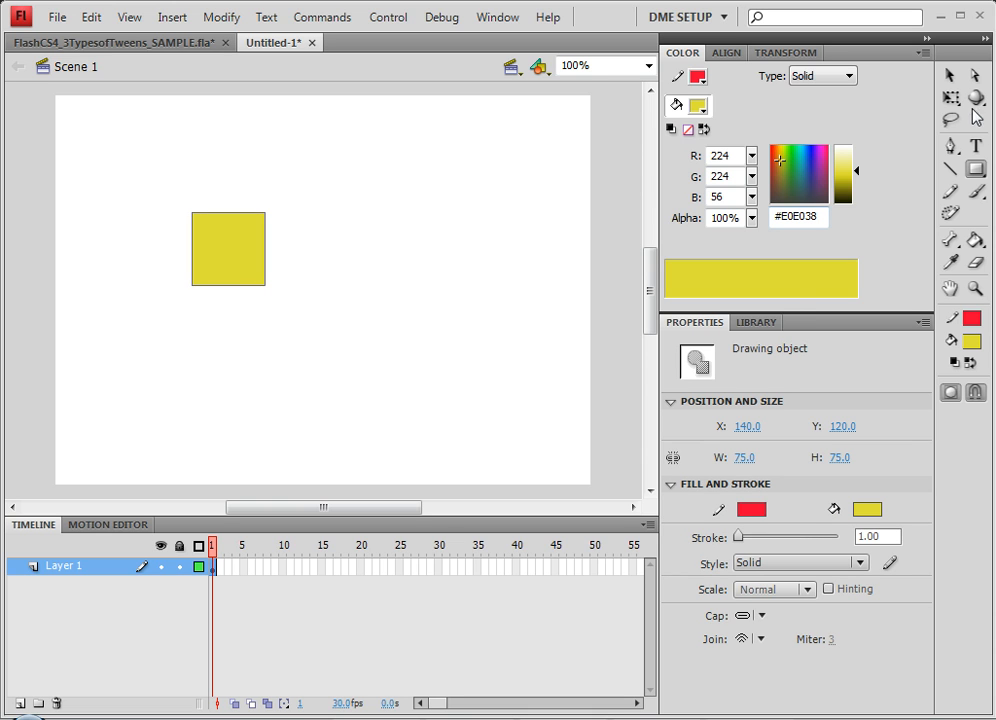
Insert a keyframe at frame 18 and move the square horizontally to about X 272.5 on that keyframe.
{"action": "left_click", "coordinate": [949, 75]}
{"action": "right_click", "coordinate": [346, 567]}
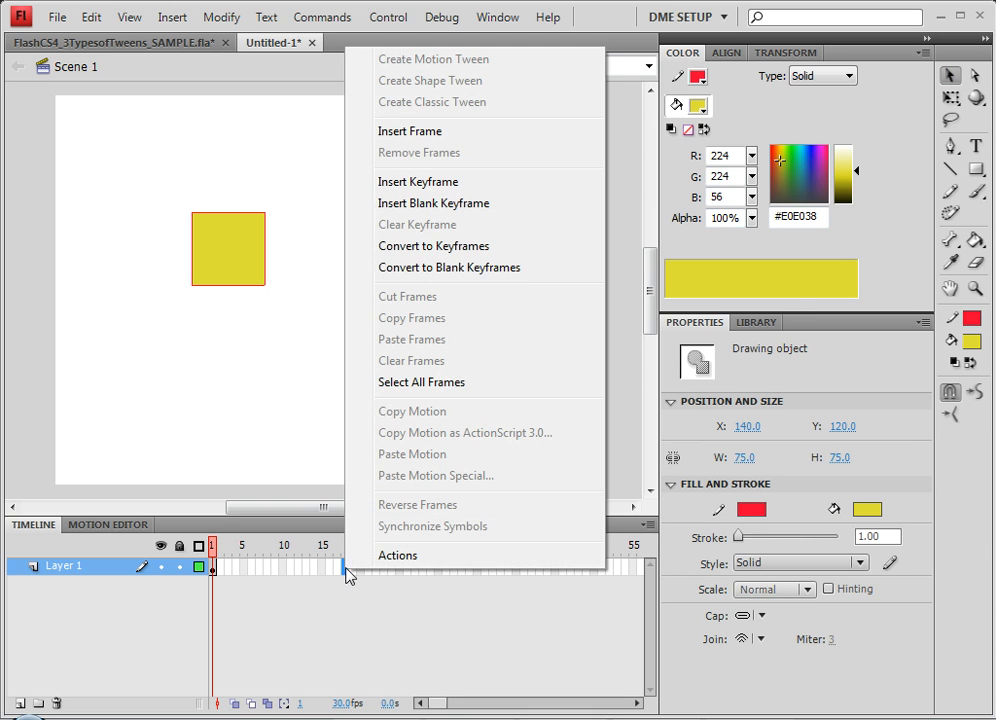
{"action": "left_click", "coordinate": [416, 182]}
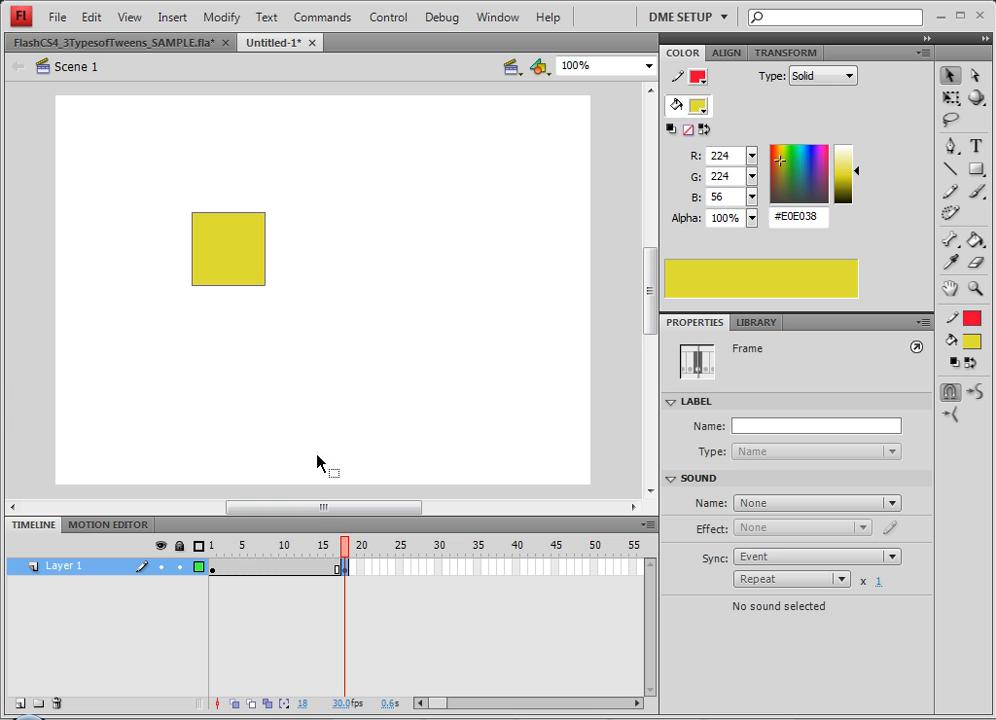
{"action": "left_click_drag", "start_coordinate": [210, 546], "coordinate": [345, 564]}
{"action": "left_click", "coordinate": [344, 567]}
{"action": "left_click_drag", "start_coordinate": [237, 255], "coordinate": [364, 256]}
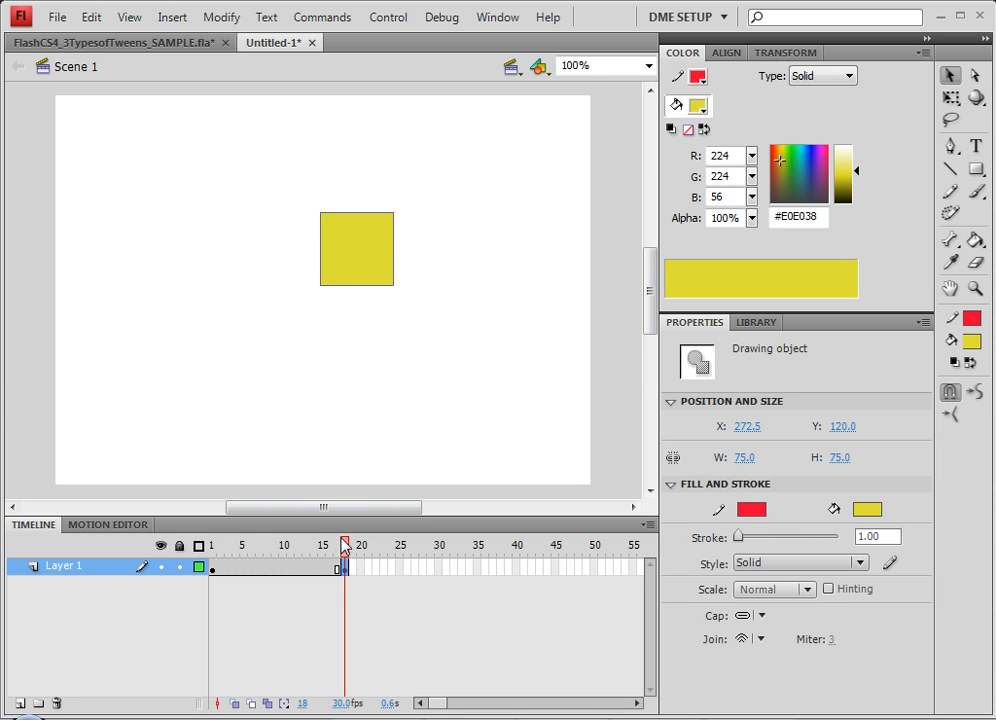
Play and scrub the timeline around frame 18 to examine how the square changes between the two keyframes.
{"action": "key", "text": "Return"}
{"action": "left_click_drag", "start_coordinate": [331, 555], "coordinate": [361, 558]}
{"action": "left_click", "coordinate": [343, 568]}
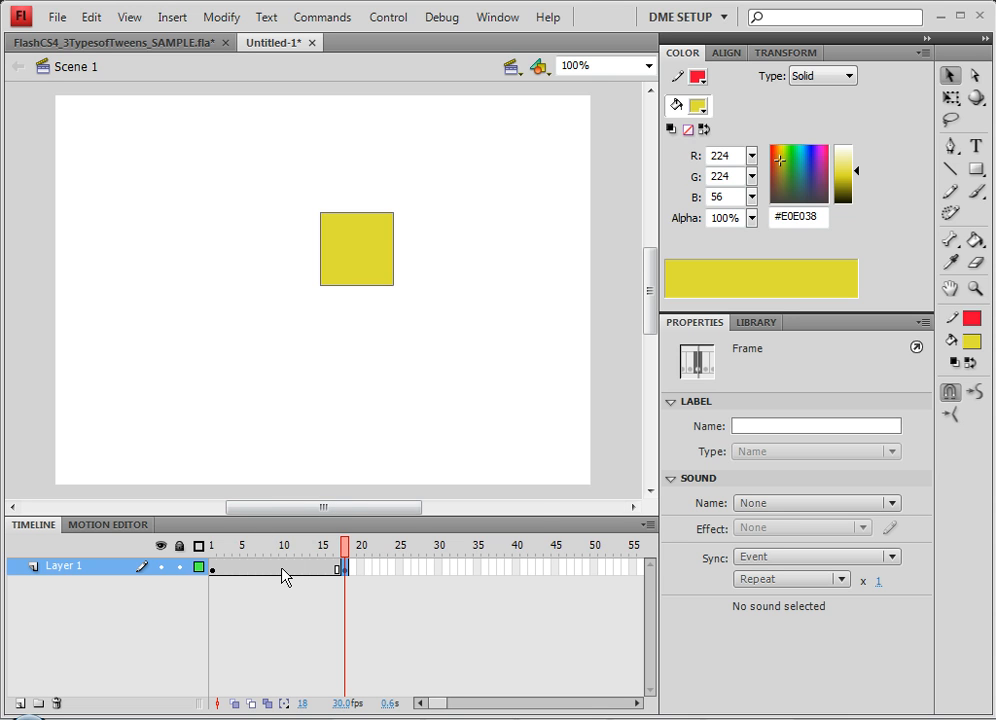
Create a classic tween between the keyframes at frames 1 and 18 and scrub to the last keyframe.
{"action": "right_click", "coordinate": [283, 575]}
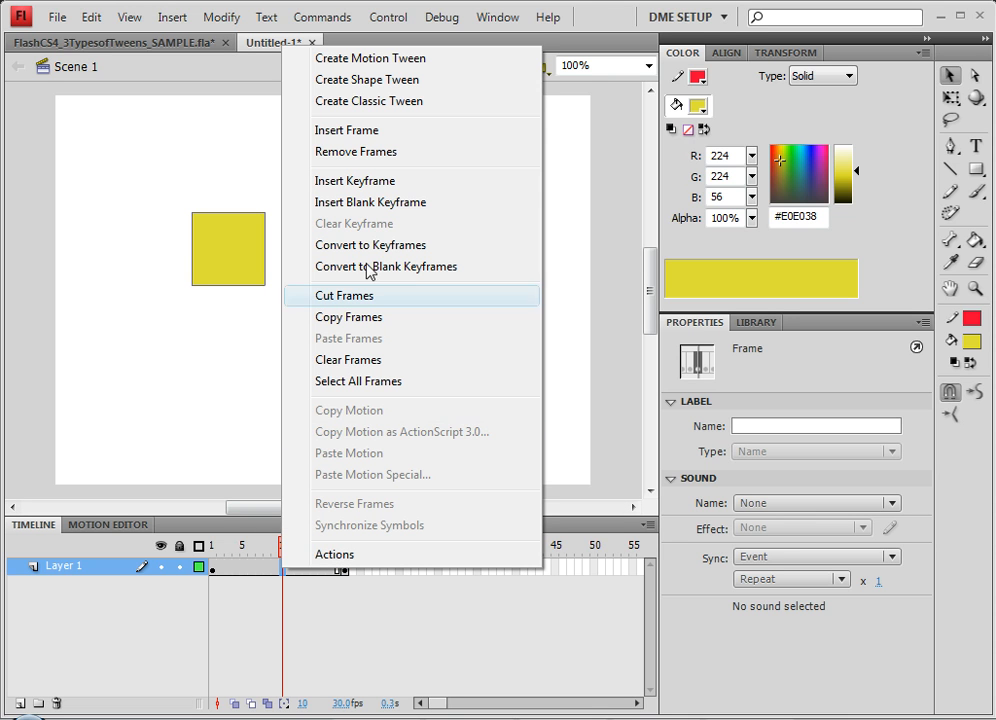
{"action": "left_click", "coordinate": [384, 104]}
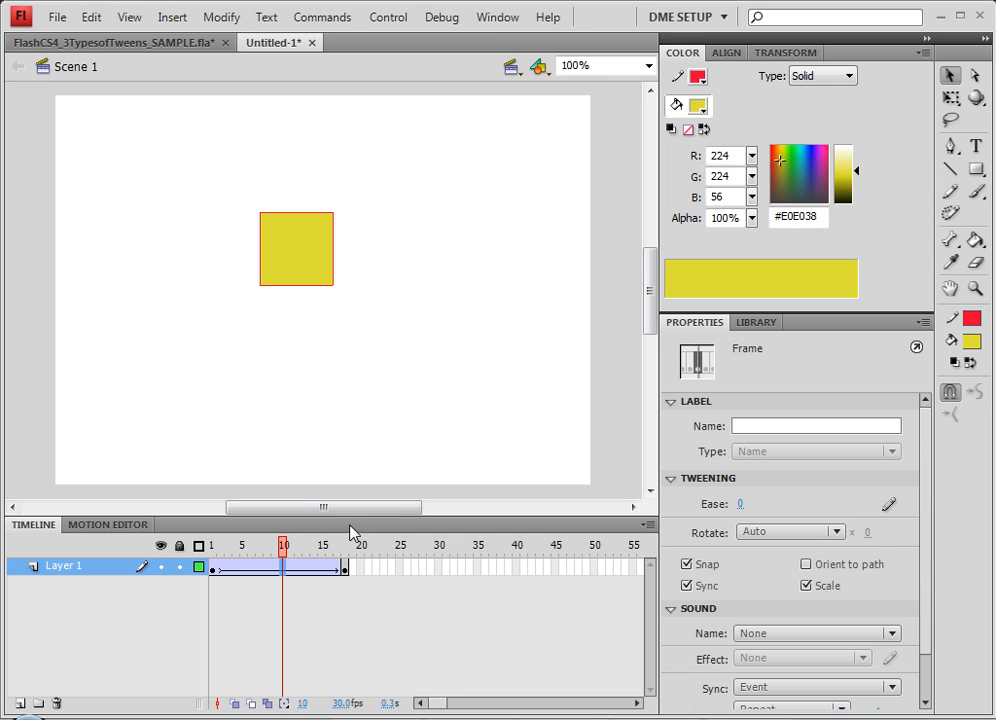
{"action": "left_click_drag", "start_coordinate": [284, 548], "coordinate": [355, 565]}
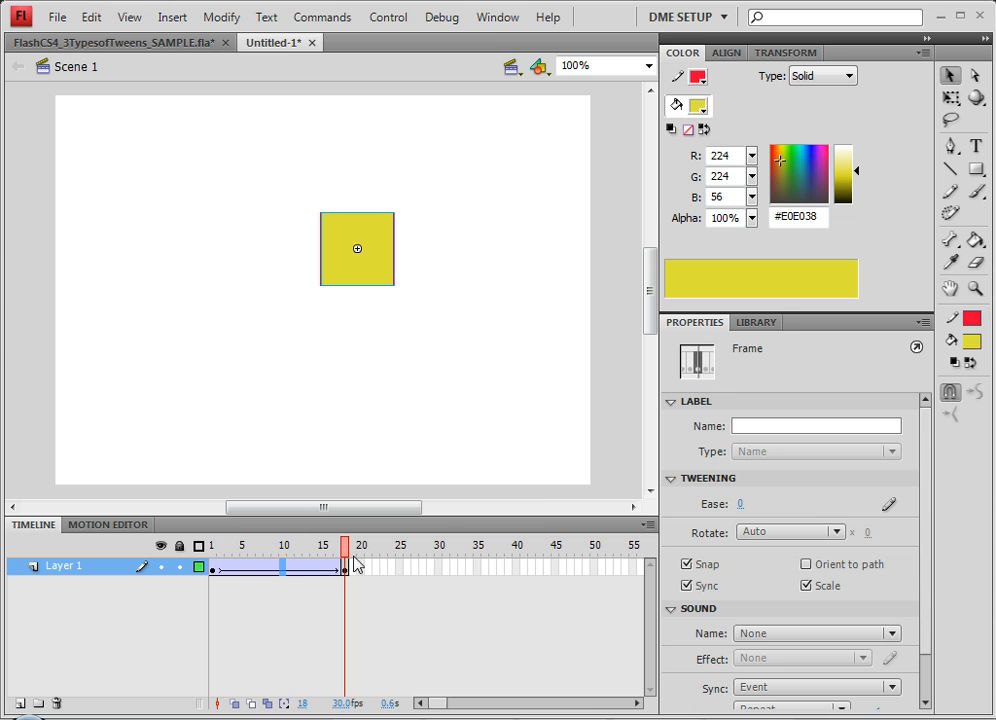
Show the library and examine the Tween 1 and Tween 2 symbols.
{"action": "left_click", "coordinate": [768, 323]}
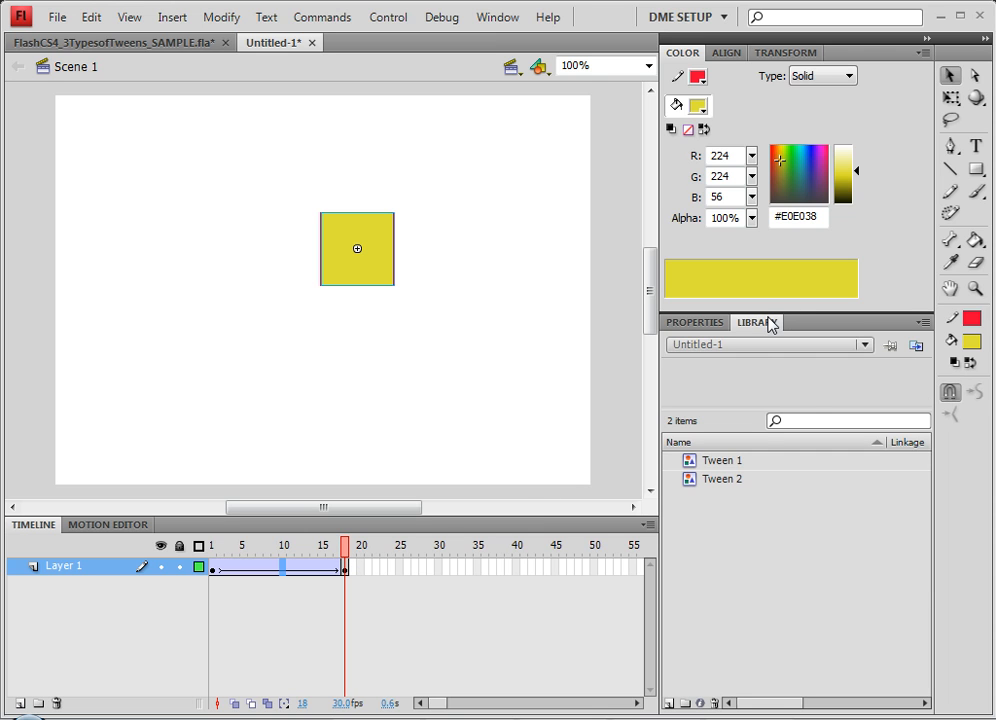
{"action": "left_click", "coordinate": [722, 477]}
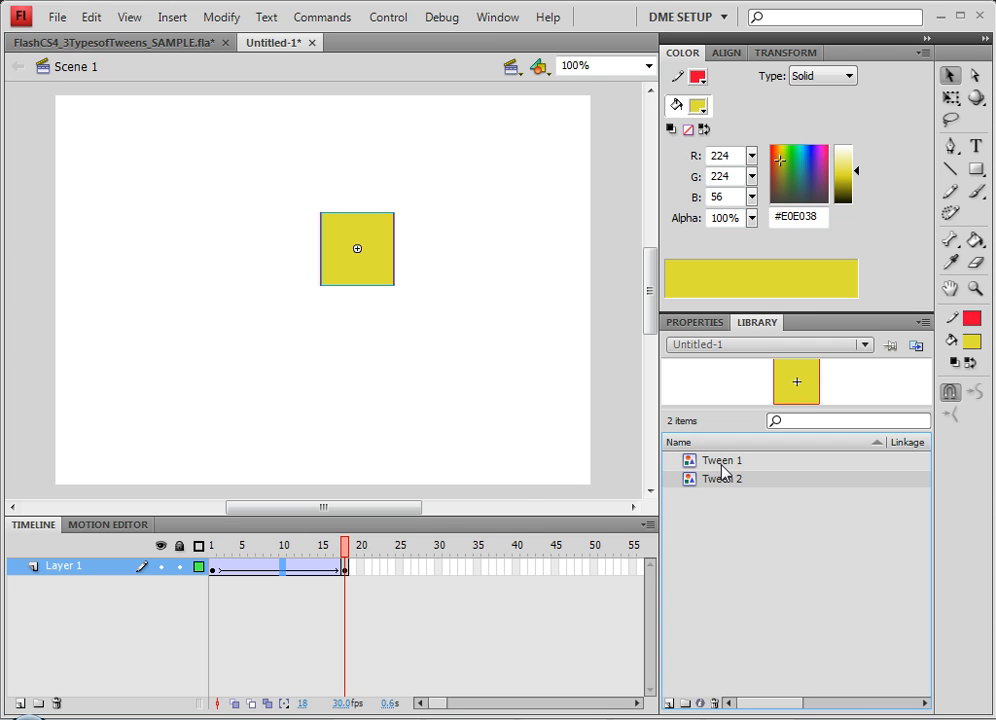
{"action": "left_click", "coordinate": [722, 464]}
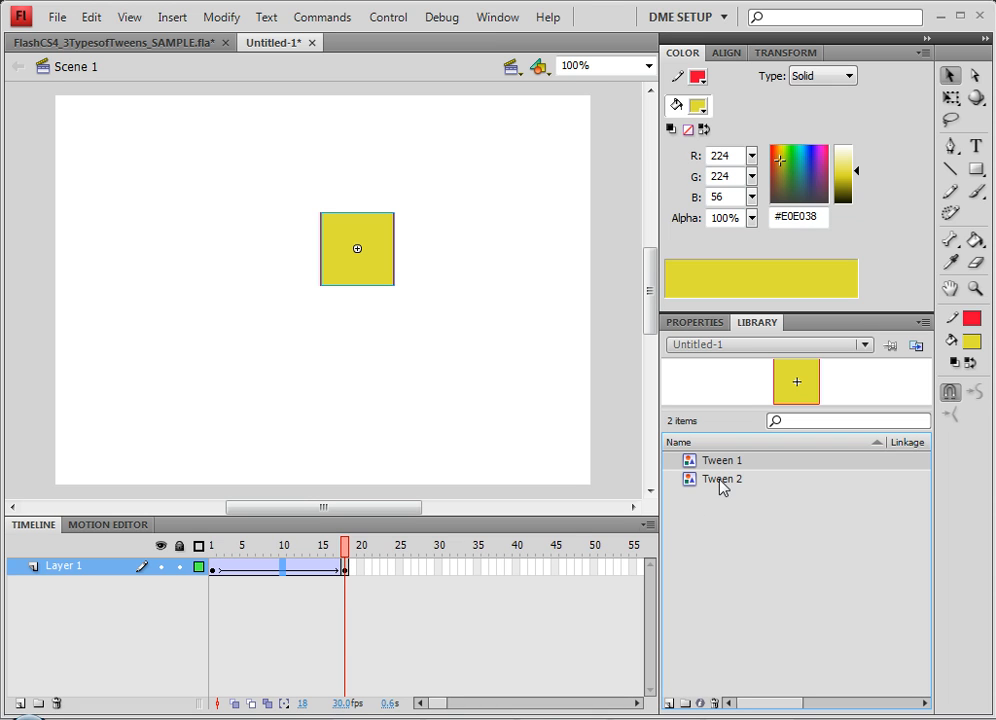
Darken the fill of the square inside the Tween 2 symbol to #858514 and return to Scene 1.
{"action": "double_click", "coordinate": [692, 484]}
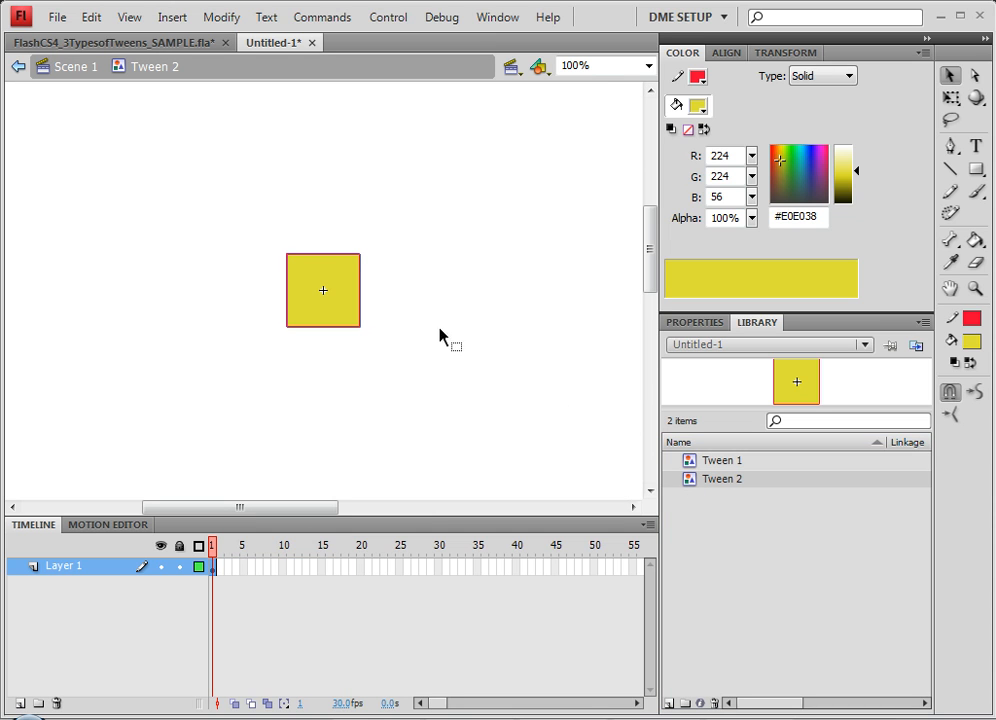
{"action": "left_click_drag", "start_coordinate": [842, 171], "coordinate": [838, 195]}
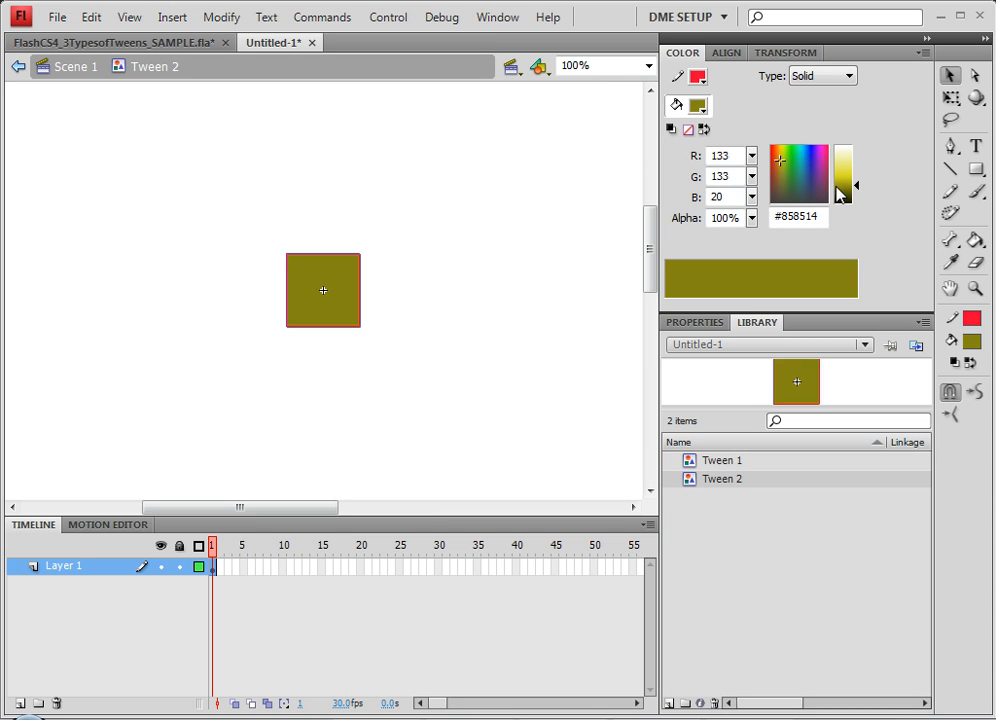
{"action": "left_click", "coordinate": [78, 66]}
Check the square at frame 18, and close the Untitled-1 document without saving.
{"action": "mouse_move", "coordinate": [346, 562]}
{"action": "left_mouse_down"}
{"action": "mouse_move", "coordinate": [212, 566]}
{"action": "mouse_move", "coordinate": [346, 562]}
{"action": "left_mouse_up"}
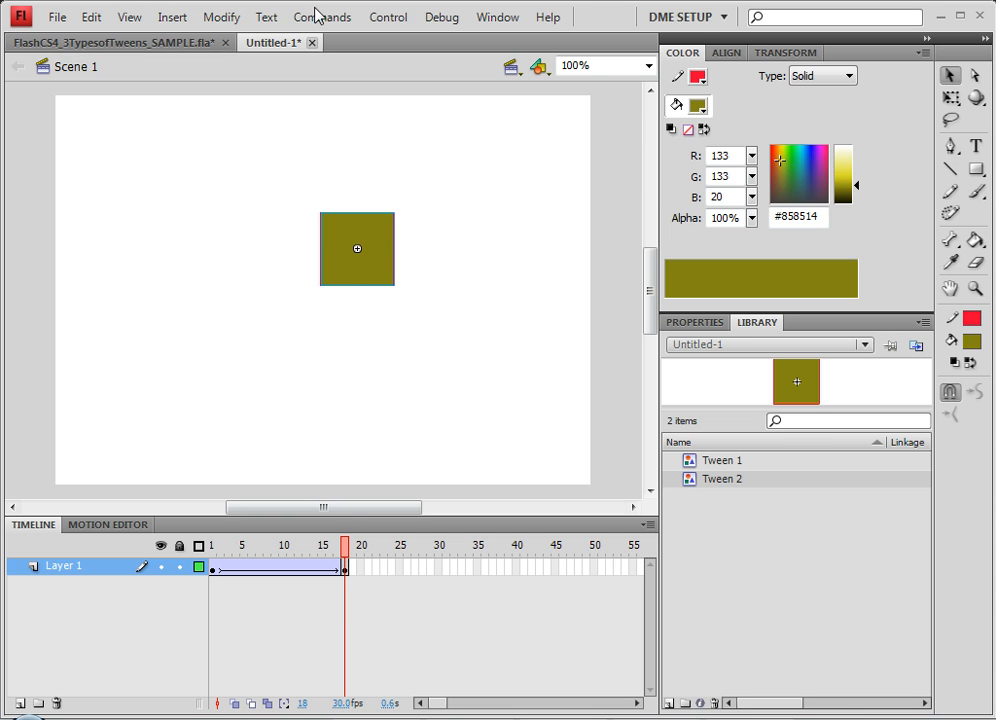
{"action": "left_click", "coordinate": [312, 44]}
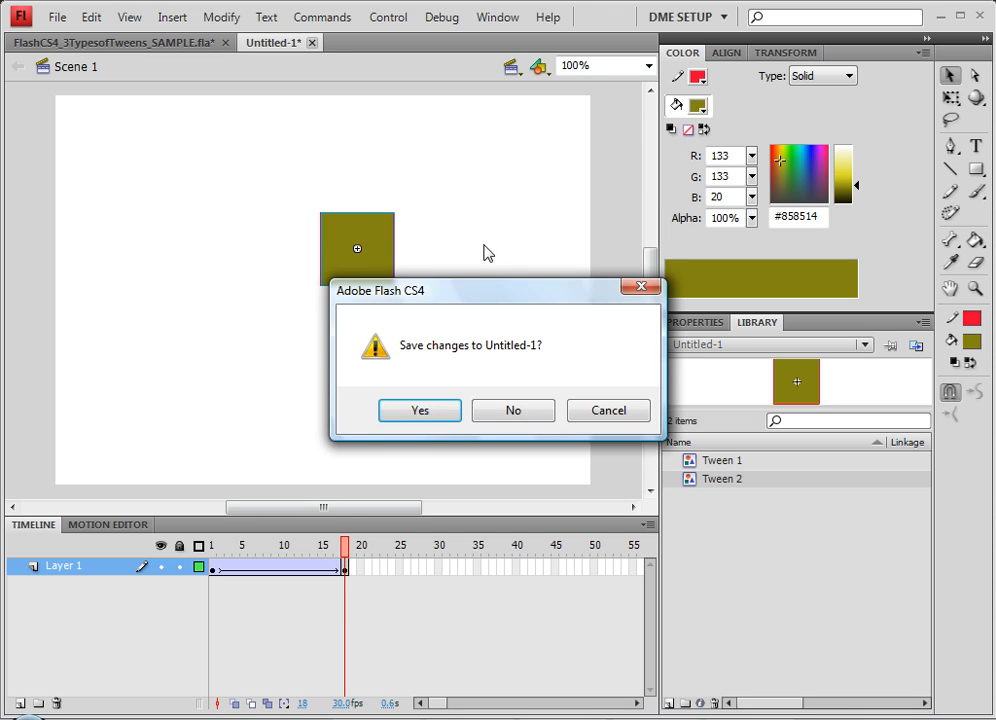
{"action": "left_click", "coordinate": [514, 411]}
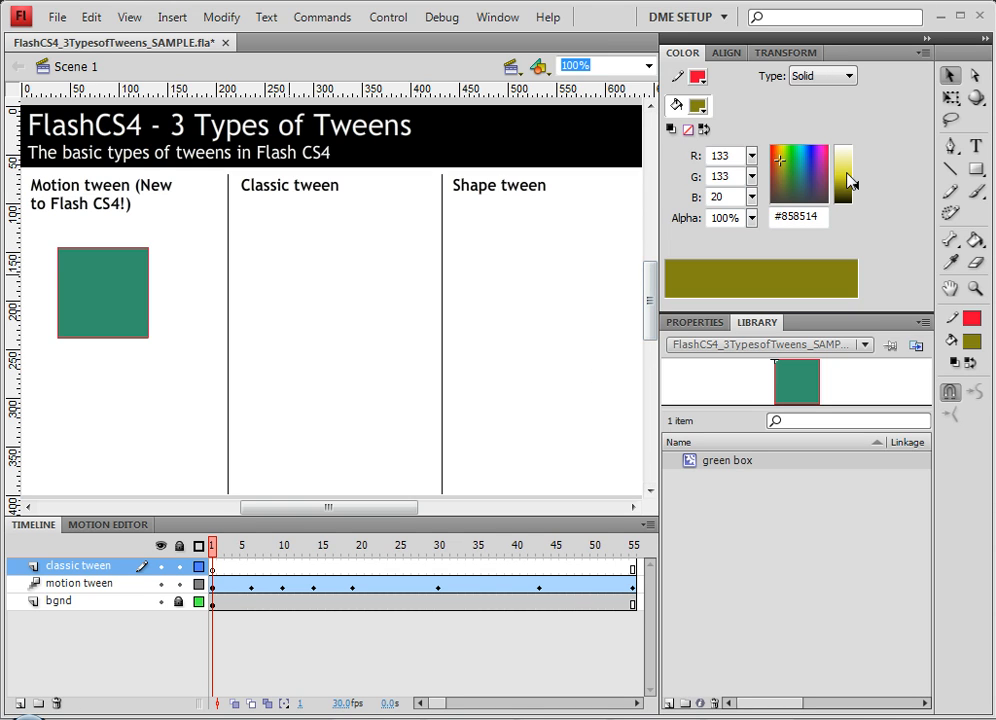
Brighten the fill colour to #CECE20 and draw a square of about 94 × 94 under the Classic tween heading.
{"action": "left_click_drag", "start_coordinate": [853, 185], "coordinate": [856, 182]}
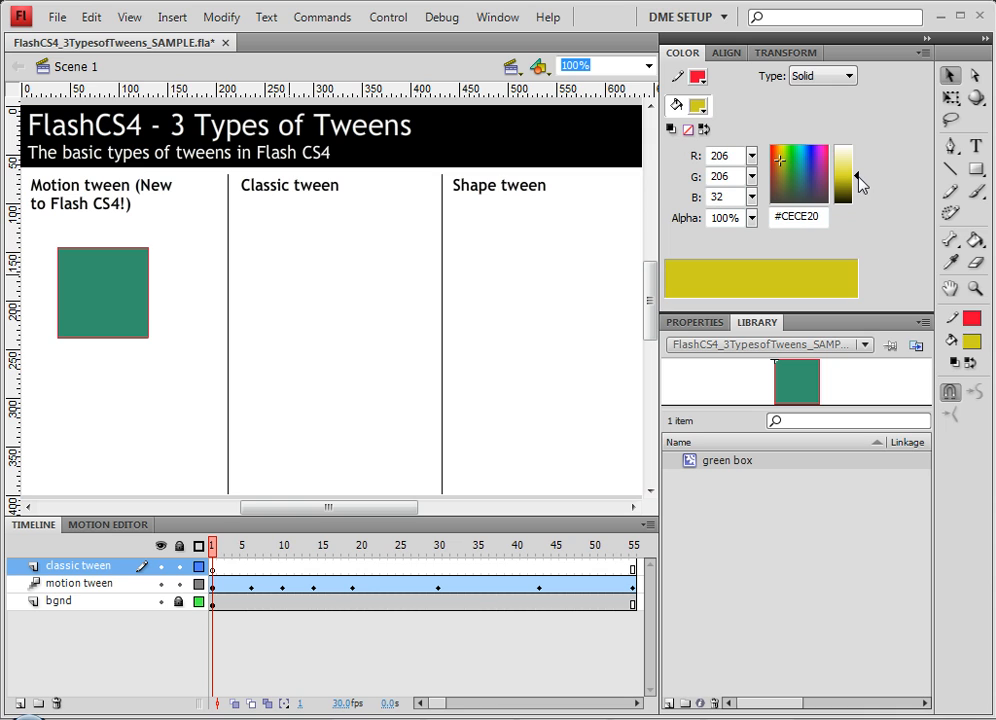
{"action": "left_click", "coordinate": [976, 171]}
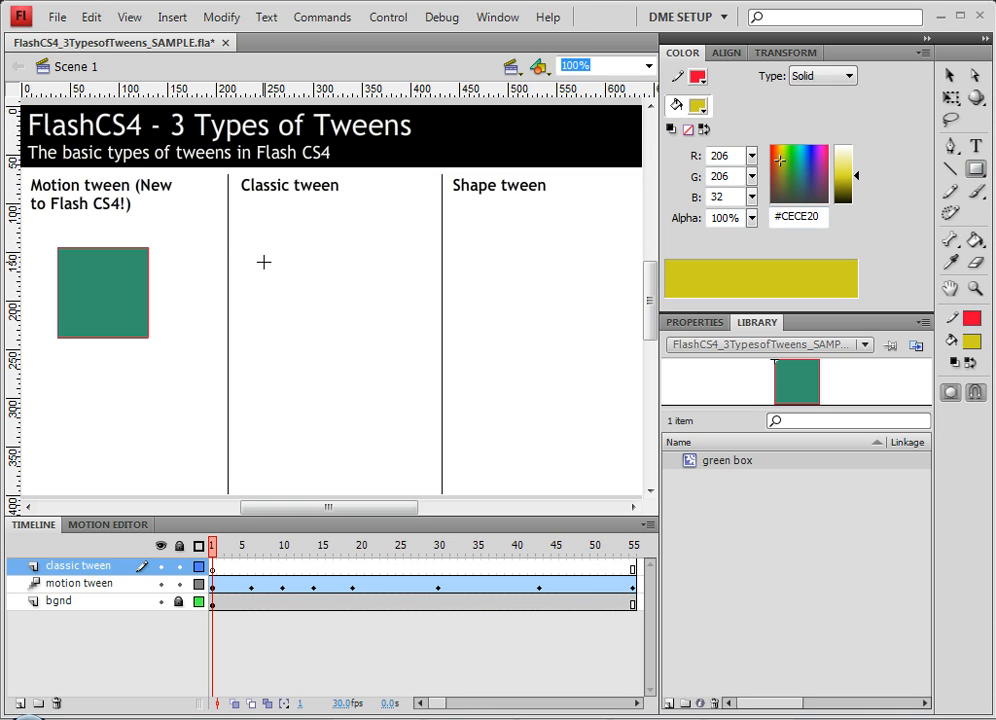
{"action": "left_click_drag", "start_coordinate": [289, 250], "coordinate": [380, 310]}
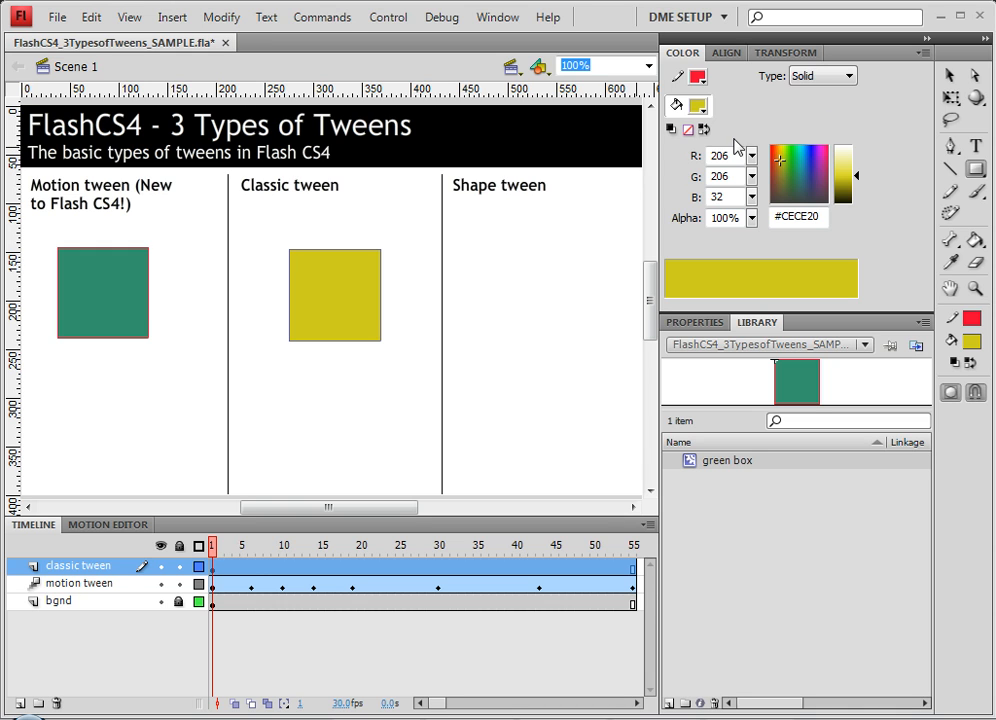
Convert the yellow square to a movie clip symbol named "yellow box".
{"action": "left_click", "coordinate": [950, 76]}
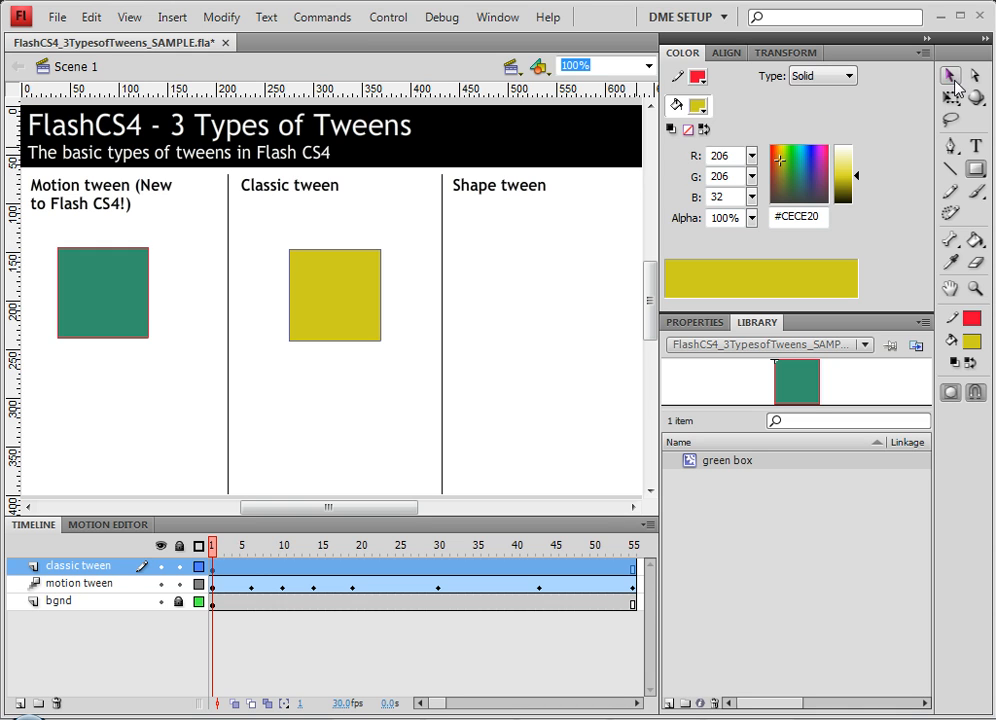
{"action": "right_click", "coordinate": [349, 300]}
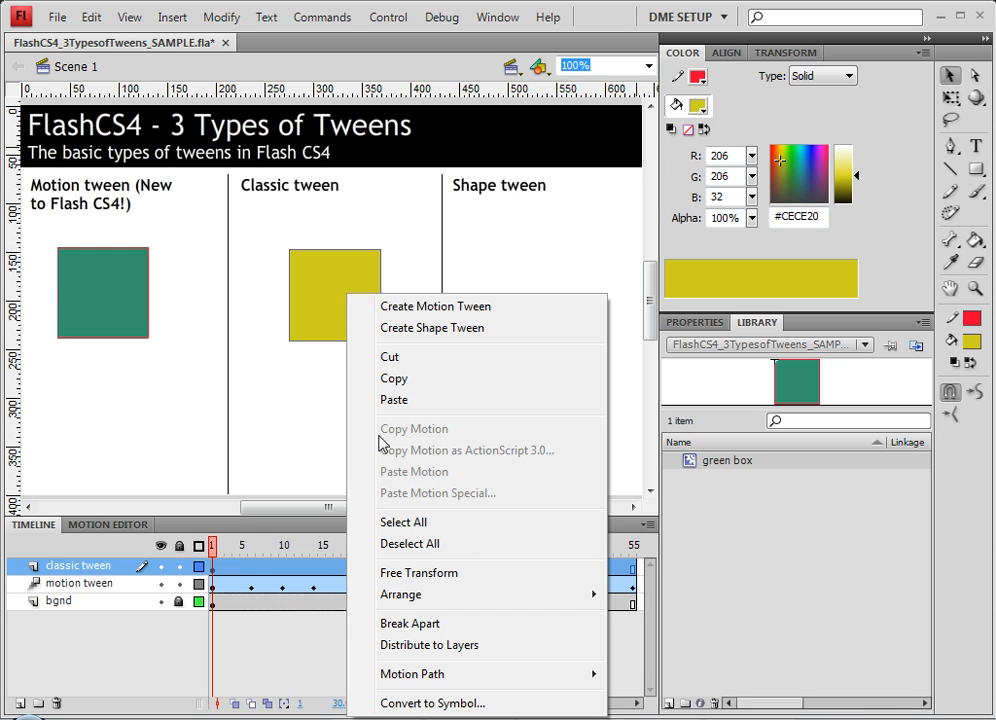
{"action": "left_click", "coordinate": [434, 704]}
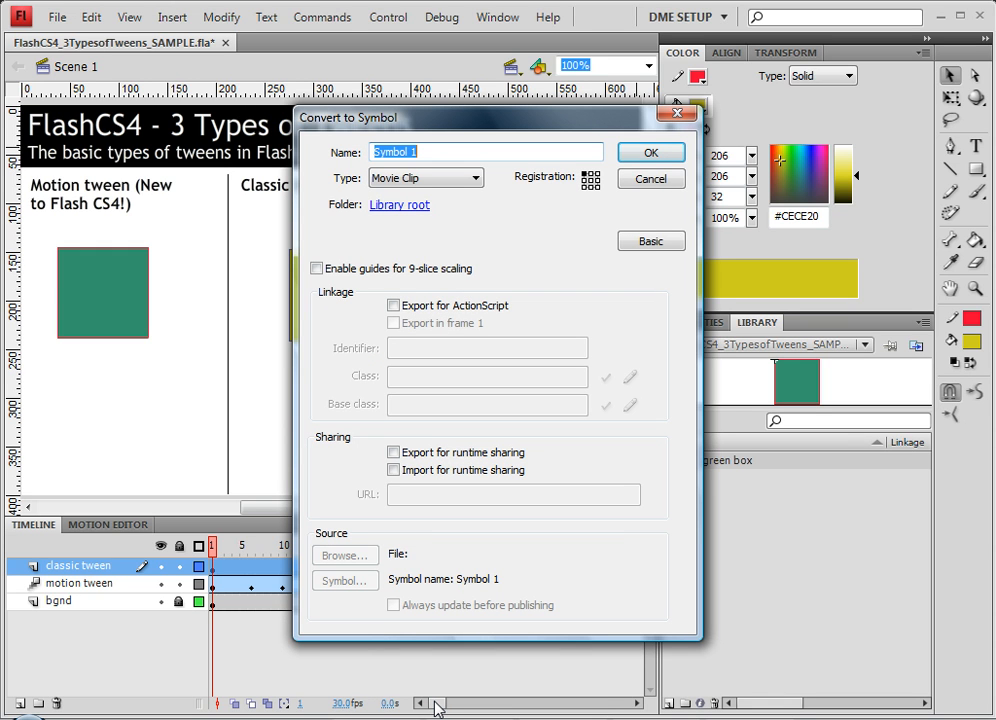
{"action": "type", "text": "yellow box"}
{"action": "key", "text": "Return"}
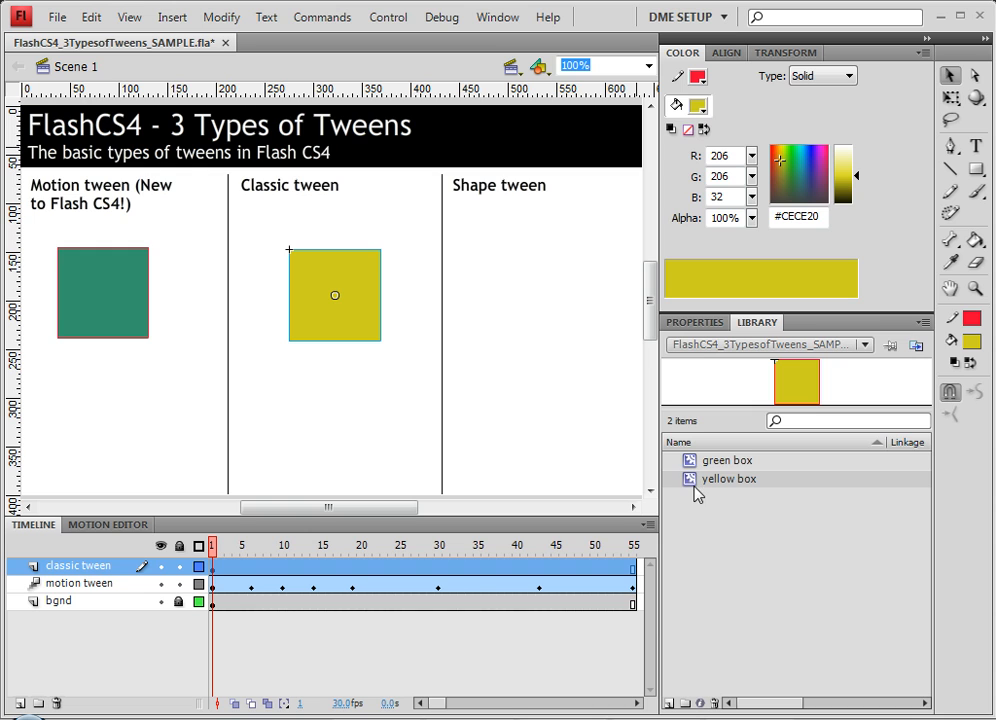
Insert a keyframe at frame 10 on the classic tween layer.
{"action": "left_click", "coordinate": [695, 323]}
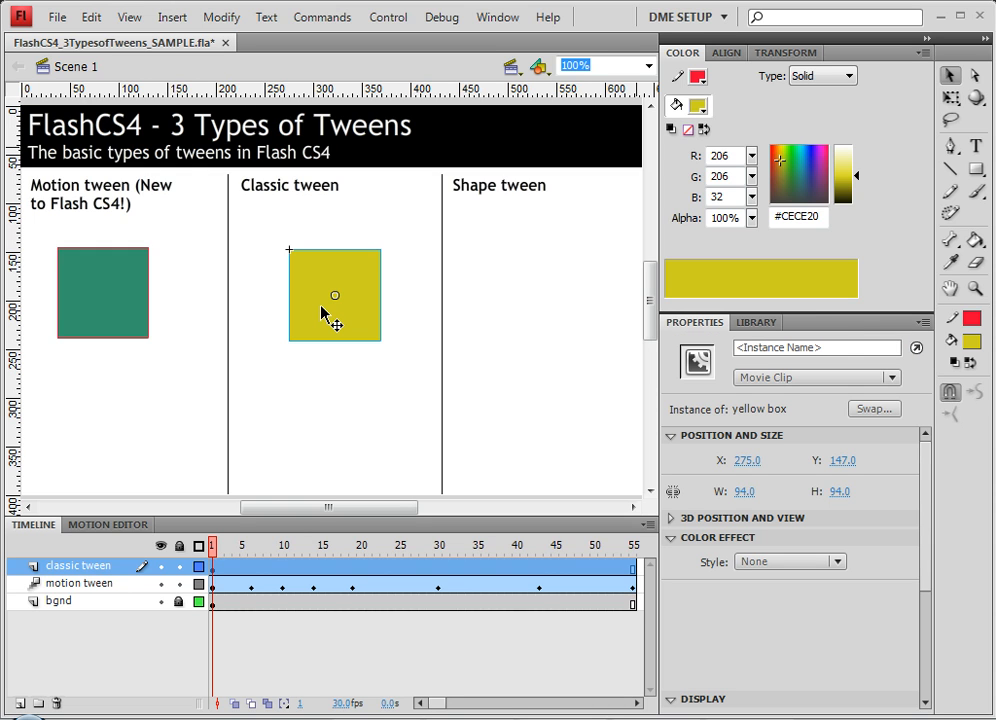
{"action": "left_click", "coordinate": [214, 569]}
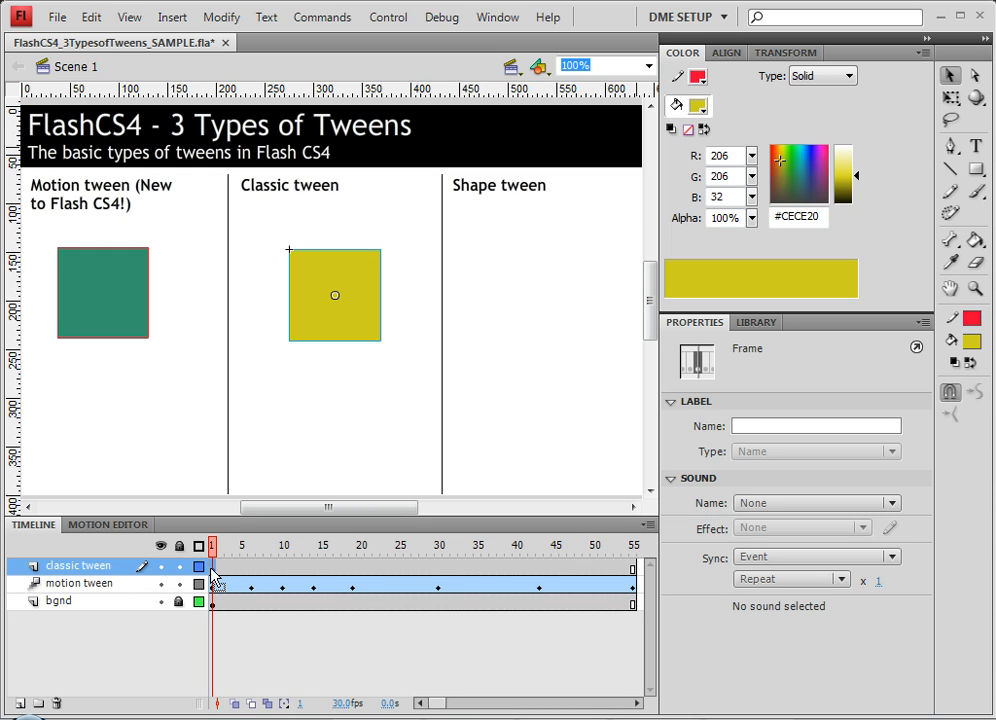
{"action": "right_click", "coordinate": [283, 569]}
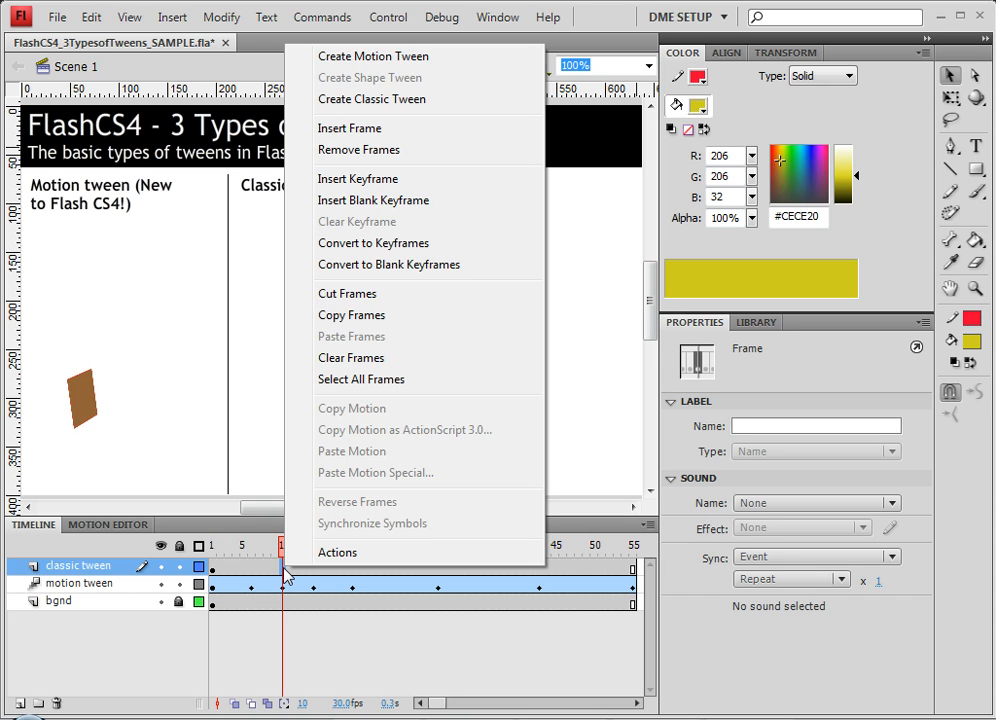
{"action": "left_click", "coordinate": [384, 180]}
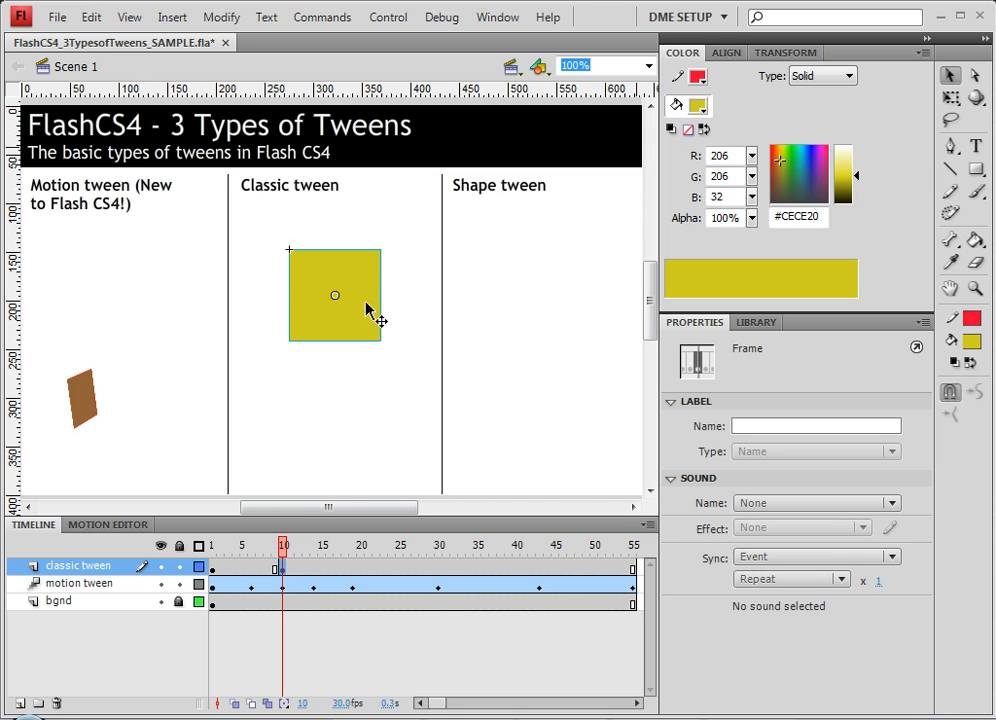
Move the yellow box down to about X 244, Y 245 on frame 10 and rotate it slightly clockwise.
{"action": "left_click_drag", "start_coordinate": [365, 308], "coordinate": [335, 413]}
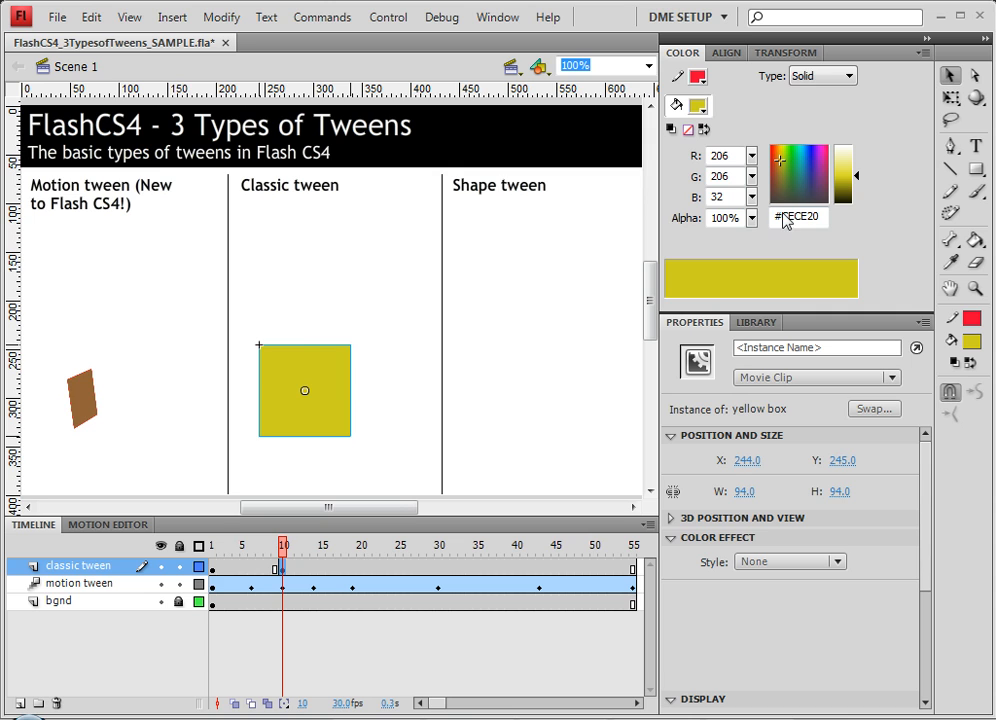
{"action": "left_click", "coordinate": [950, 97]}
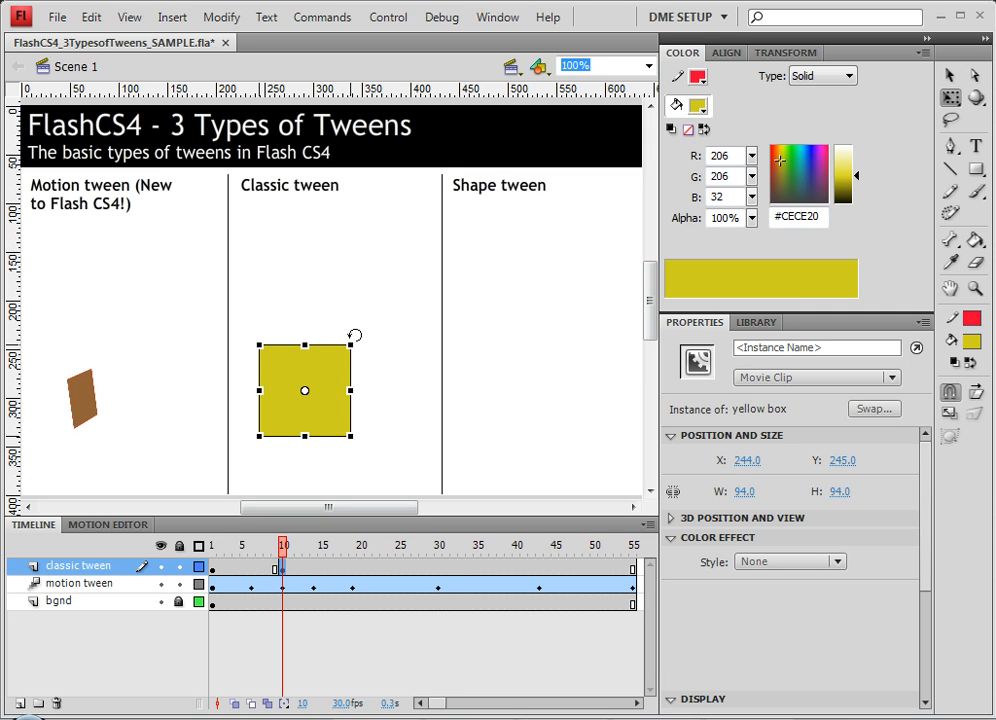
{"action": "mouse_move", "coordinate": [356, 336]}
{"action": "left_mouse_down"}
{"action": "mouse_move", "coordinate": [382, 338]}
{"action": "mouse_move", "coordinate": [361, 357]}
{"action": "left_mouse_up"}
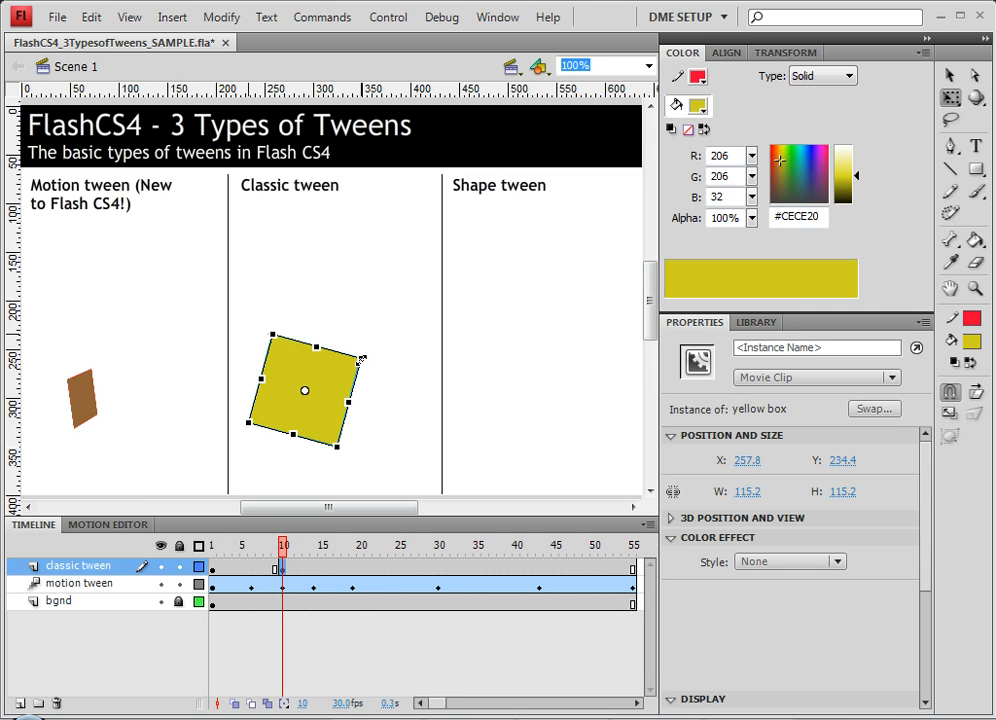
Rotate the yellow box further clockwise on frame 10 and skew it into a diamond shape.
{"action": "left_click_drag", "start_coordinate": [338, 350], "coordinate": [389, 401]}
{"action": "left_click_drag", "start_coordinate": [314, 335], "coordinate": [313, 325]}
{"action": "left_click_drag", "start_coordinate": [285, 551], "coordinate": [262, 571]}
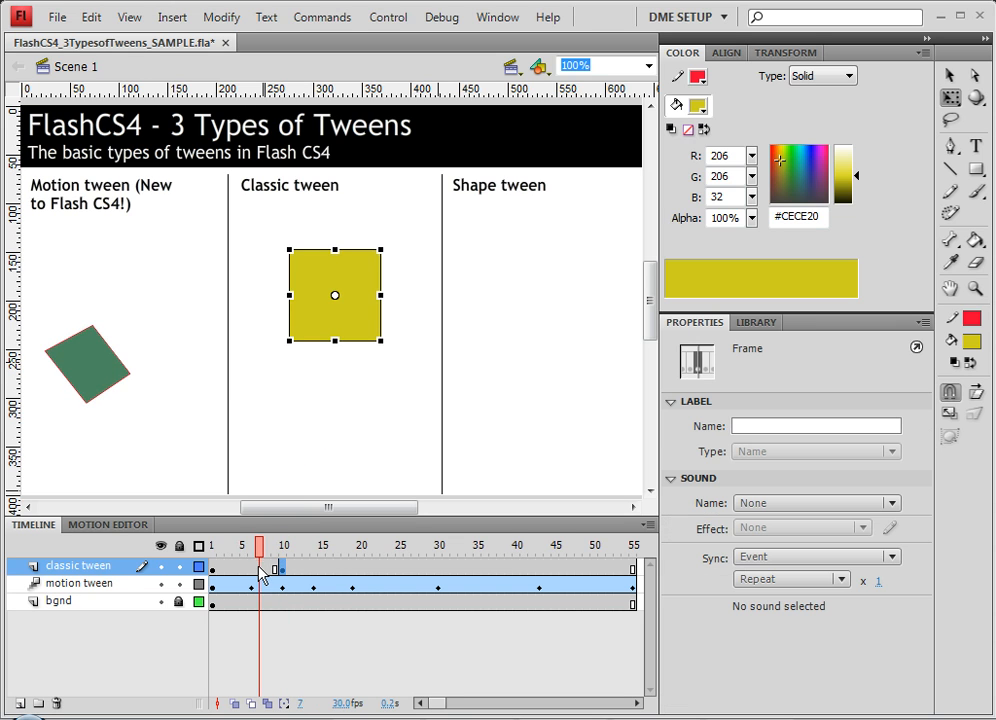
Create a classic tween between frames 1 and 10 on the classic tween layer and preview the motion.
{"action": "right_click", "coordinate": [248, 569]}
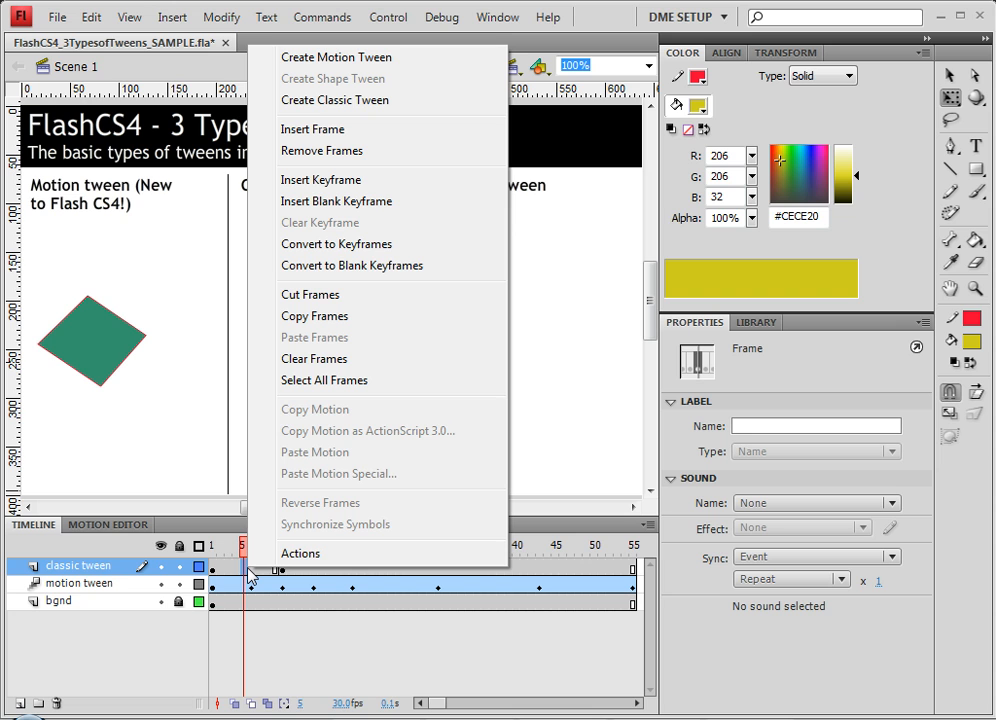
{"action": "left_click", "coordinate": [356, 101]}
{"action": "left_click_drag", "start_coordinate": [237, 545], "coordinate": [282, 571]}
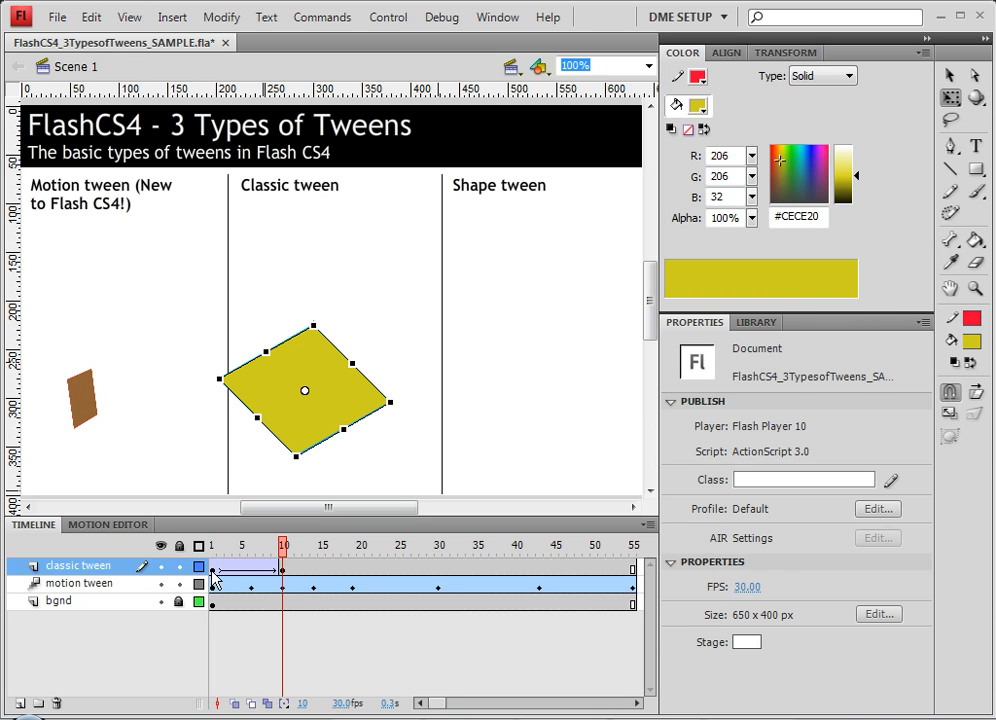
Copy the frame 1 keyframe of the classic tween layer to frame 20 and remove the tween from the frames following it.
{"action": "left_click", "coordinate": [212, 570]}
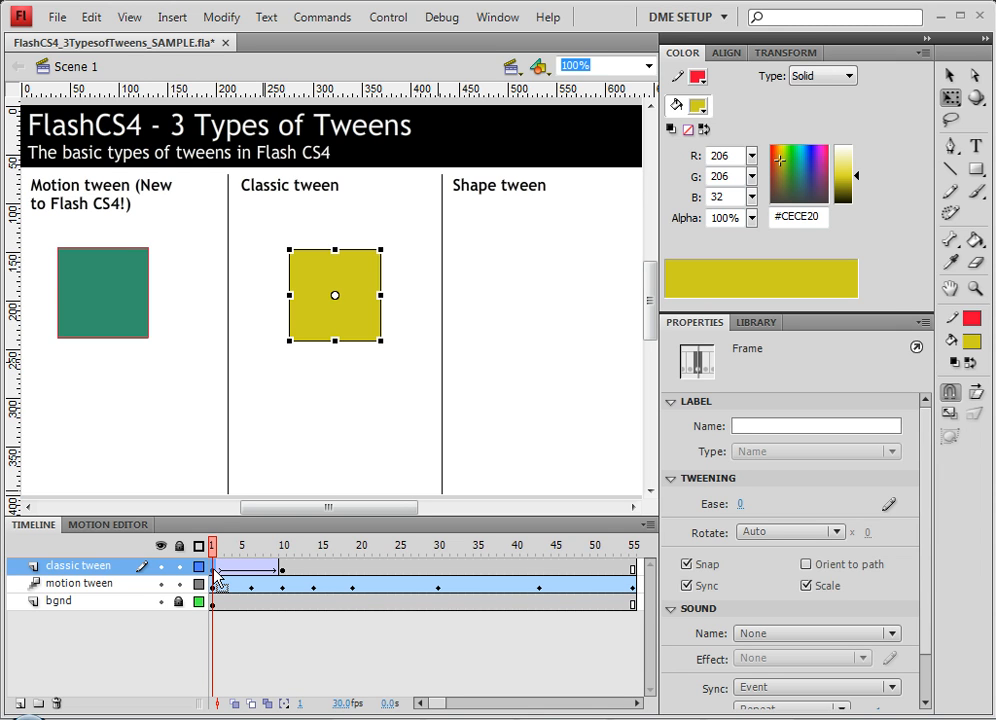
{"action": "left_click_drag", "start_coordinate": [213, 570], "coordinate": [365, 569]}
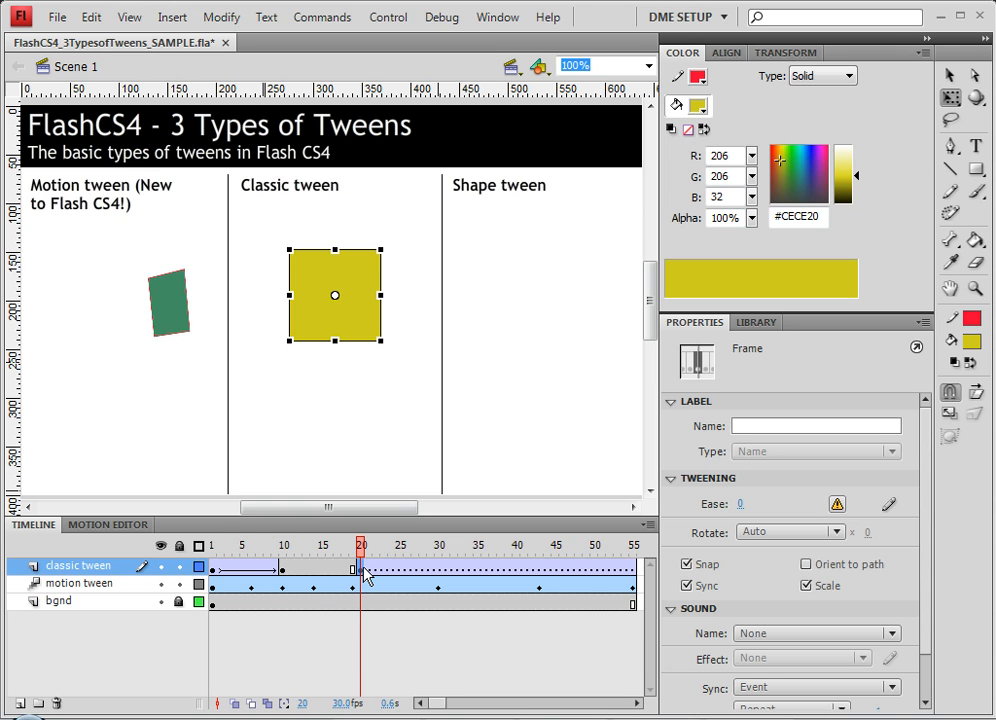
{"action": "key", "text": "alt"}
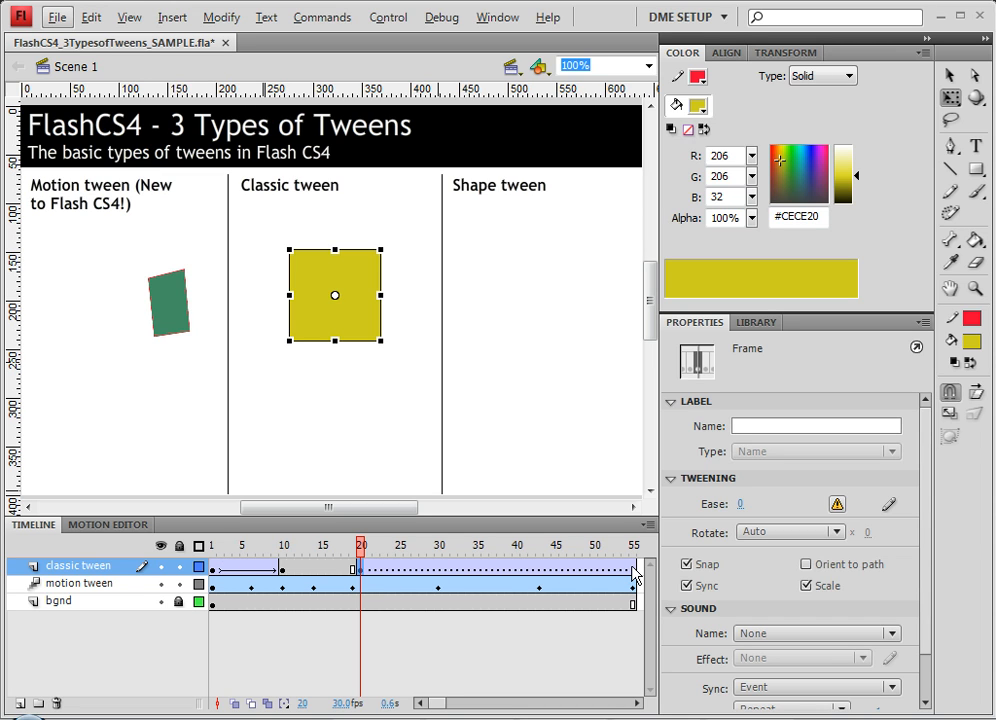
{"action": "right_click", "coordinate": [448, 575]}
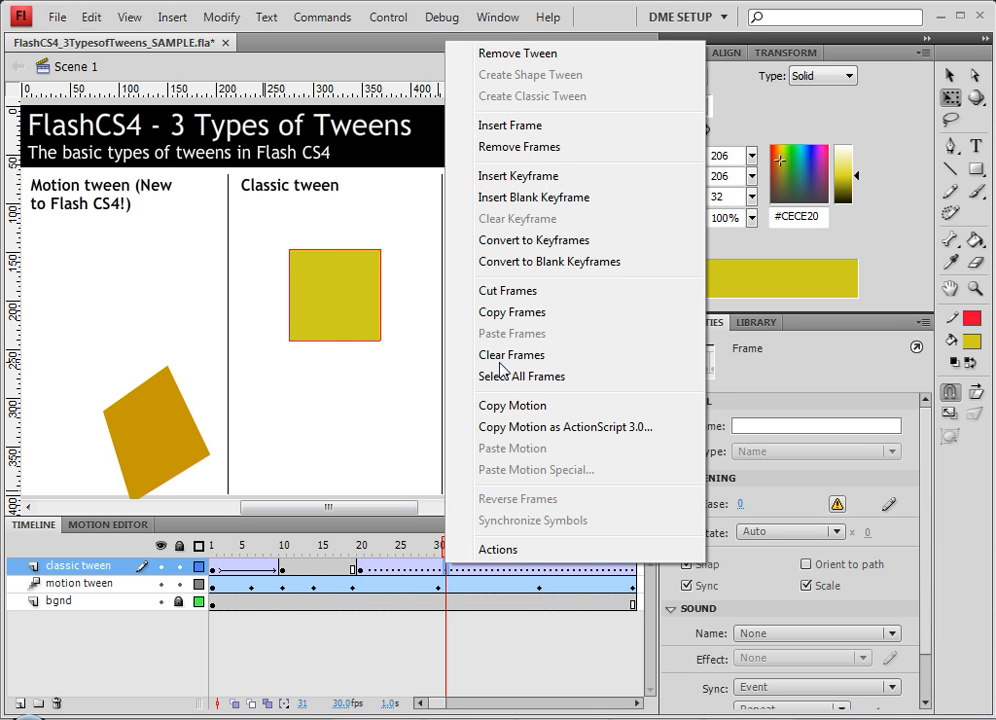
{"action": "left_click", "coordinate": [518, 54]}
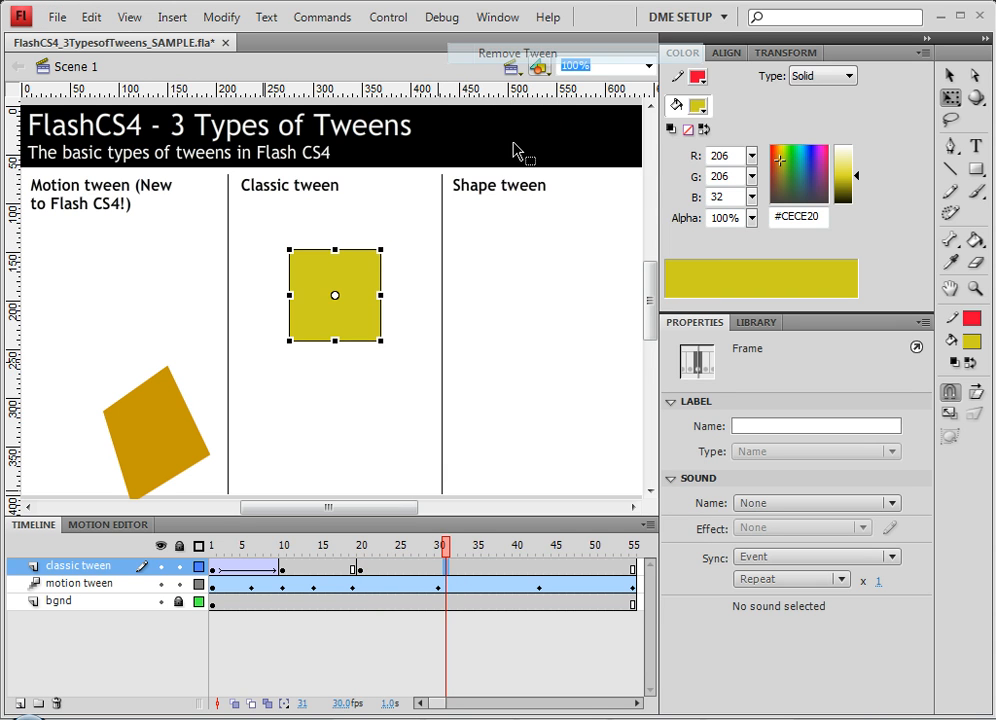
Create a classic tween between frames 10 and 20 on the classic tween layer and scrub through it.
{"action": "left_click", "coordinate": [360, 571]}
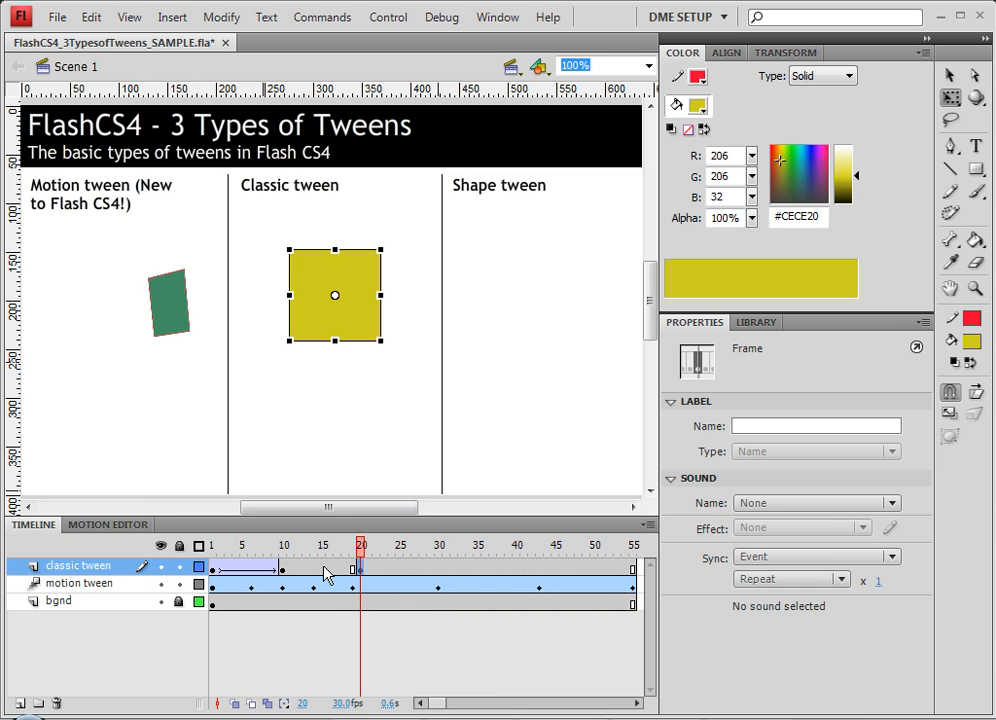
{"action": "right_click", "coordinate": [322, 571]}
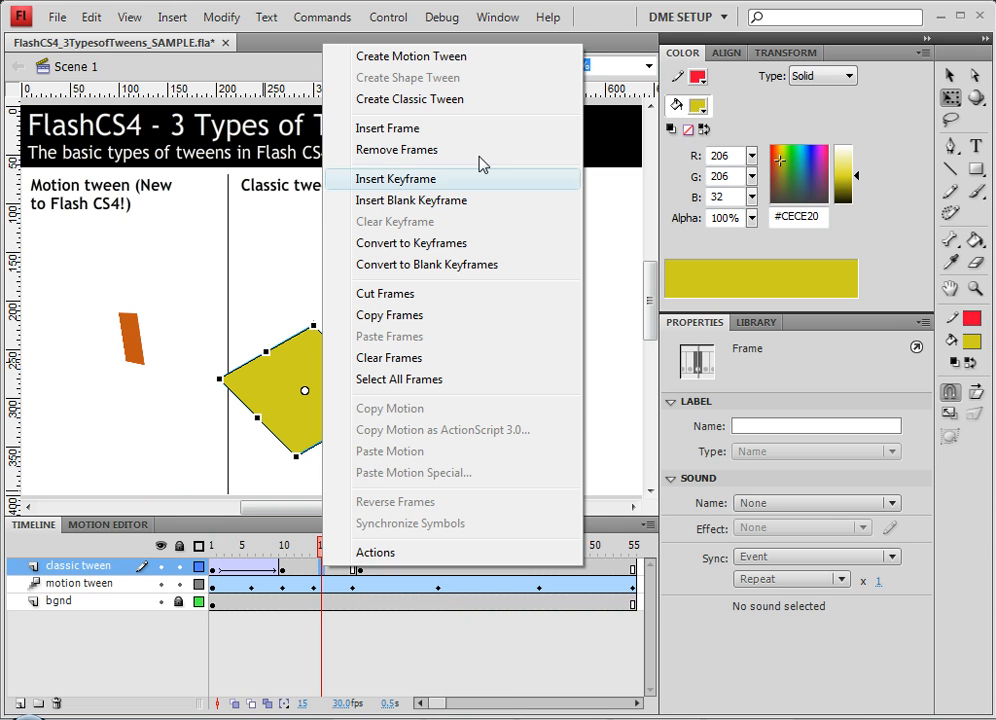
{"action": "left_click", "coordinate": [455, 100]}
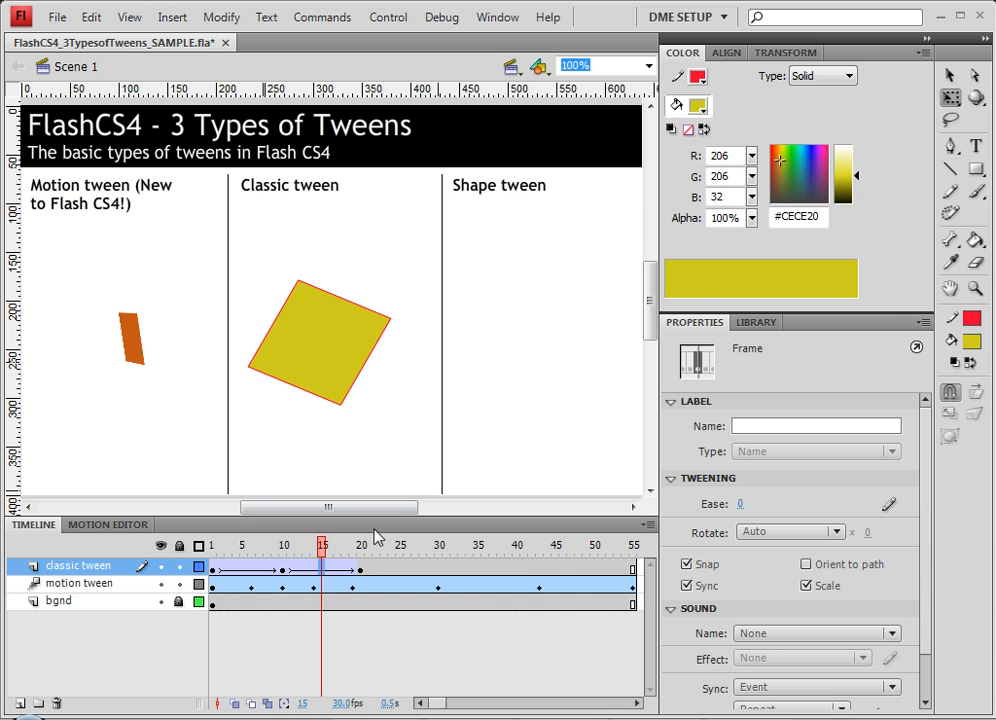
{"action": "left_click_drag", "start_coordinate": [326, 556], "coordinate": [361, 570]}
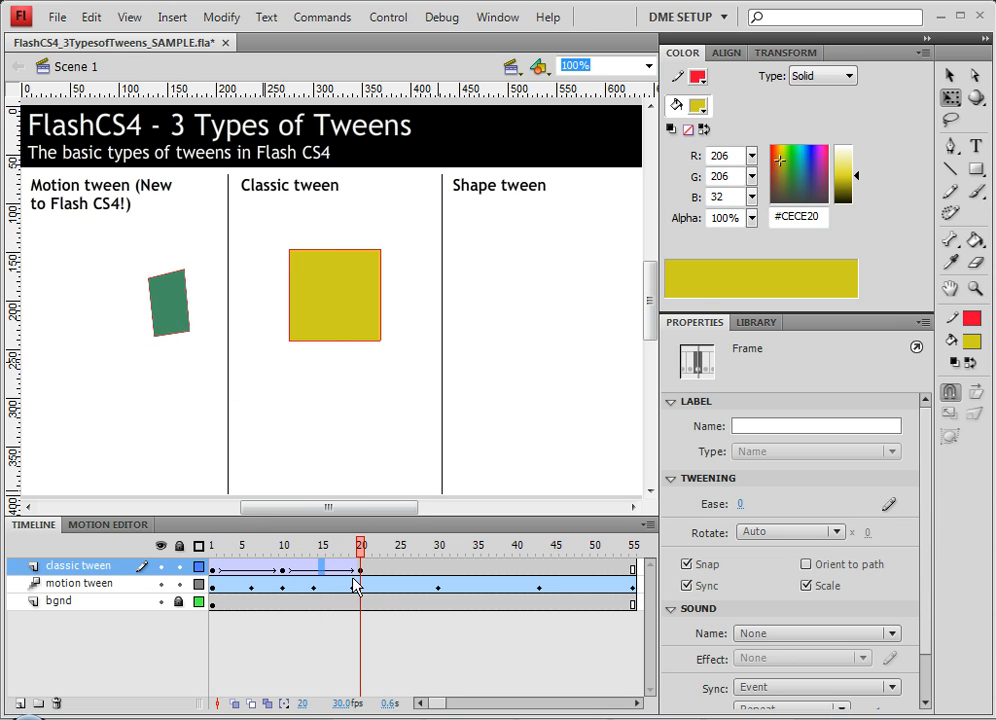
Select the yellow box on frame 20 and narrow it to about 86 wide.
{"action": "left_click", "coordinate": [359, 569]}
{"action": "left_click", "coordinate": [314, 330]}
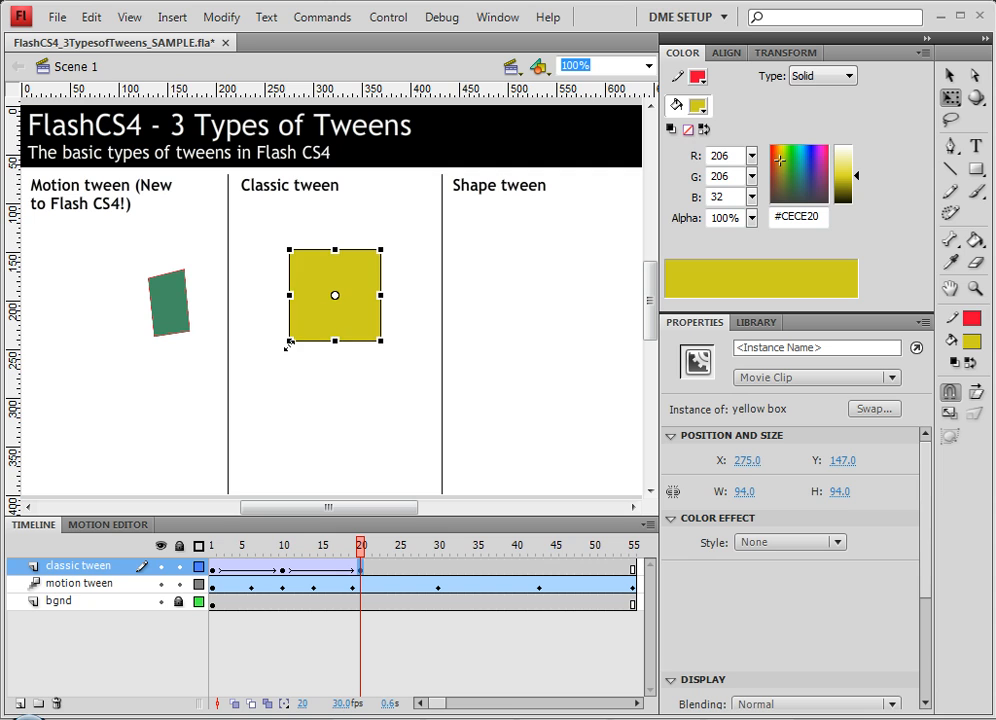
{"action": "mouse_move", "coordinate": [288, 342]}
{"action": "left_mouse_down"}
{"action": "mouse_move", "coordinate": [276, 351]}
{"action": "mouse_move", "coordinate": [293, 341]}
{"action": "left_mouse_up"}
Apply a red #CC0000 Tint colour effect at 100% to the box on frame 20 and preview the colour change.
{"action": "left_click", "coordinate": [803, 548]}
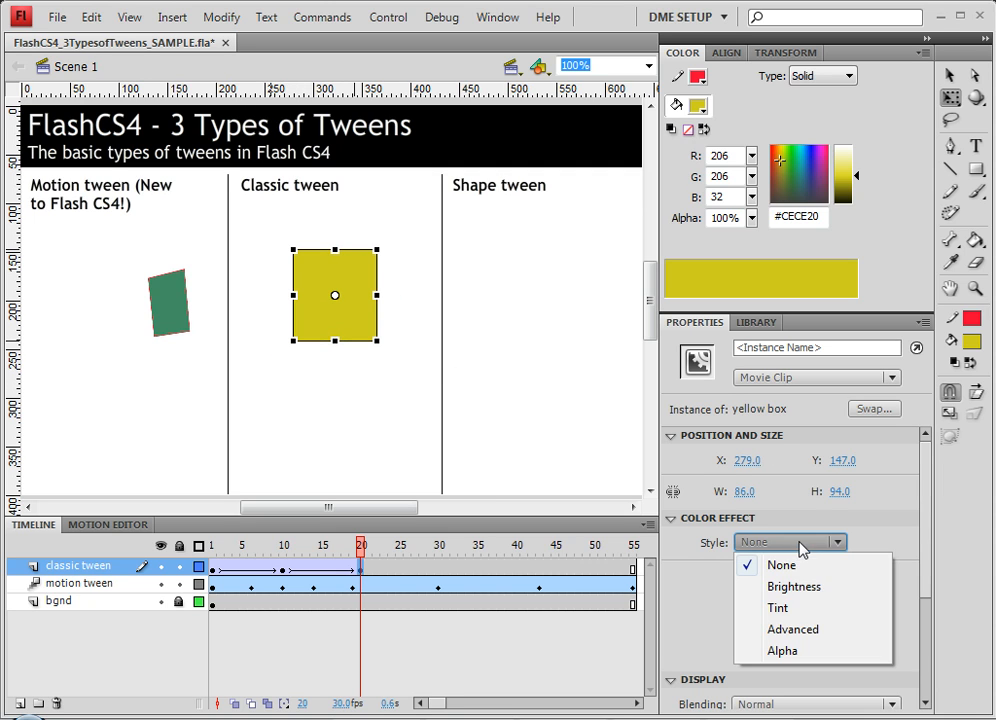
{"action": "left_click", "coordinate": [799, 609]}
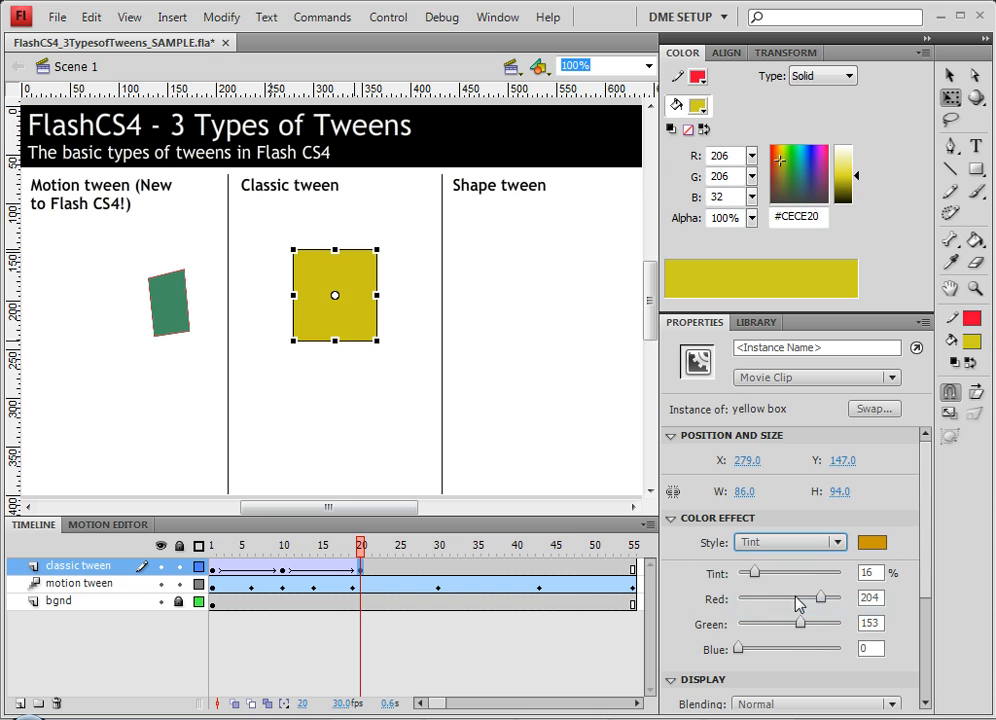
{"action": "left_click", "coordinate": [868, 543]}
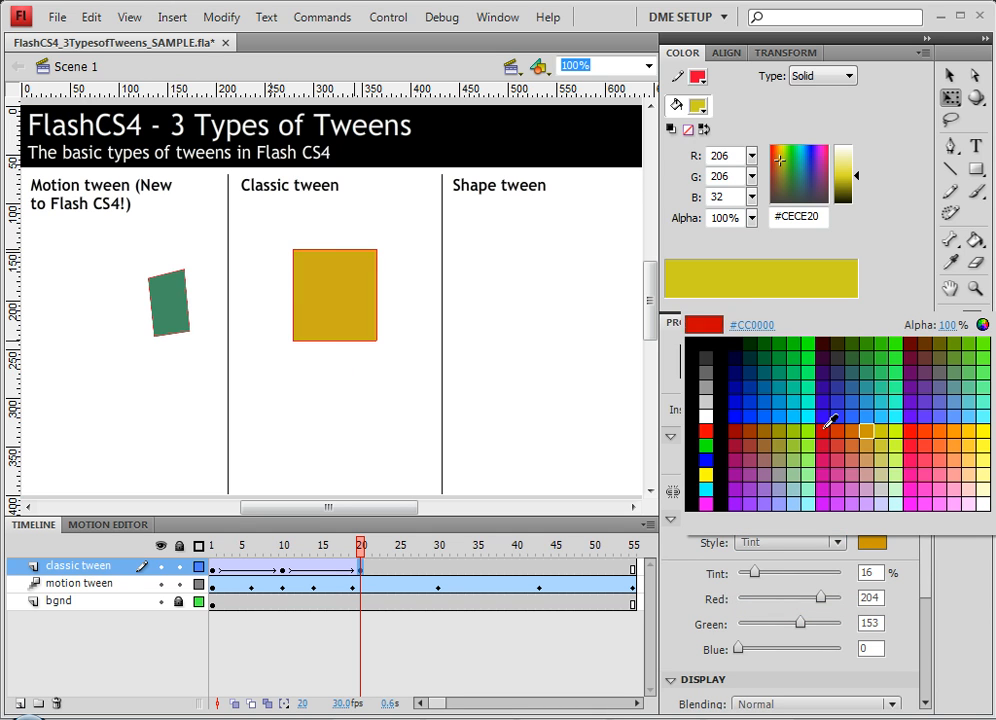
{"action": "left_click", "coordinate": [826, 420]}
{"action": "left_click_drag", "start_coordinate": [765, 577], "coordinate": [845, 574]}
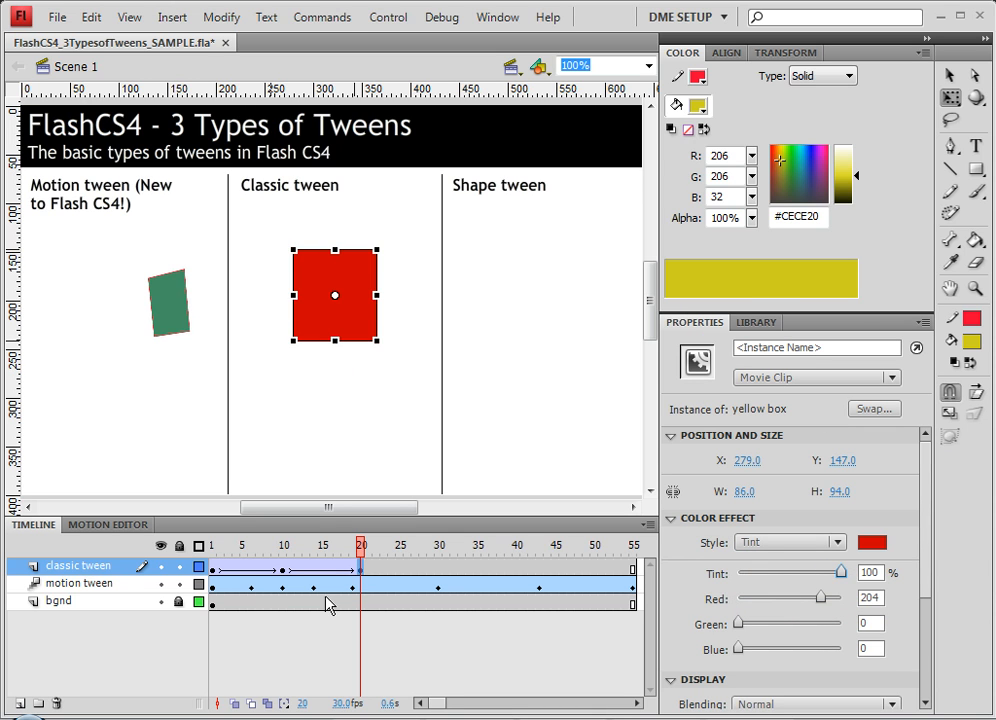
{"action": "left_click_drag", "start_coordinate": [340, 550], "coordinate": [362, 556]}
{"action": "mouse_move", "coordinate": [362, 556]}
{"action": "left_mouse_down"}
{"action": "mouse_move", "coordinate": [285, 550]}
{"action": "mouse_move", "coordinate": [380, 556]}
{"action": "mouse_move", "coordinate": [218, 577]}
{"action": "mouse_move", "coordinate": [362, 572]}
{"action": "left_mouse_up"}
{"action": "left_click", "coordinate": [364, 550]}
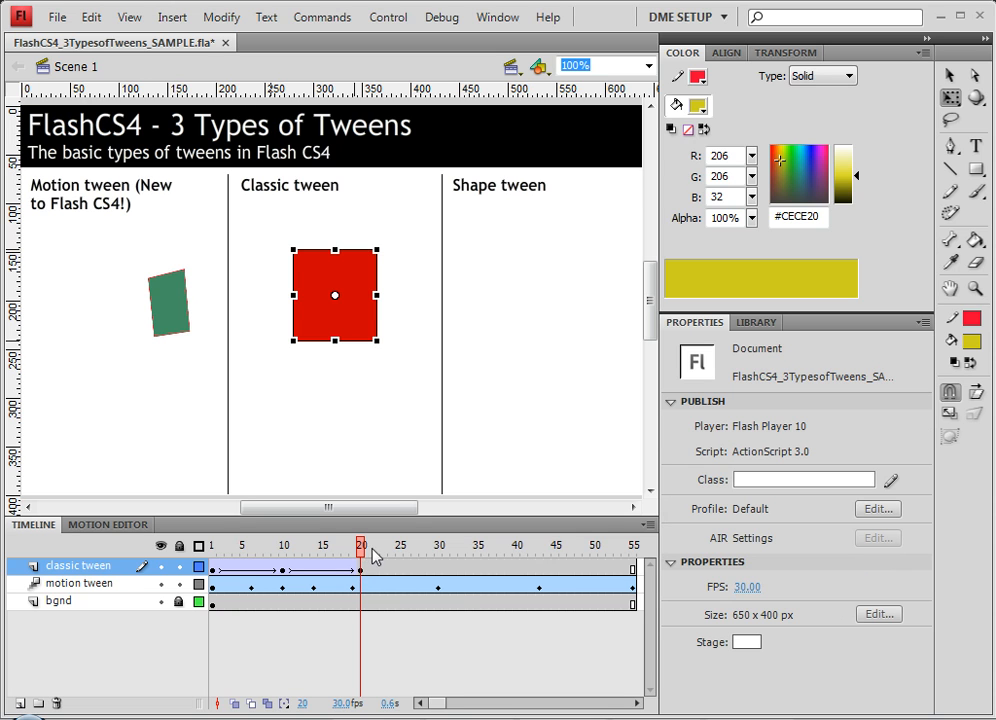
Insert a keyframe at frame 30 on the classic tween layer and move the red box down to about X 275, Y 281.
{"action": "right_click", "coordinate": [440, 575]}
{"action": "left_click", "coordinate": [538, 180]}
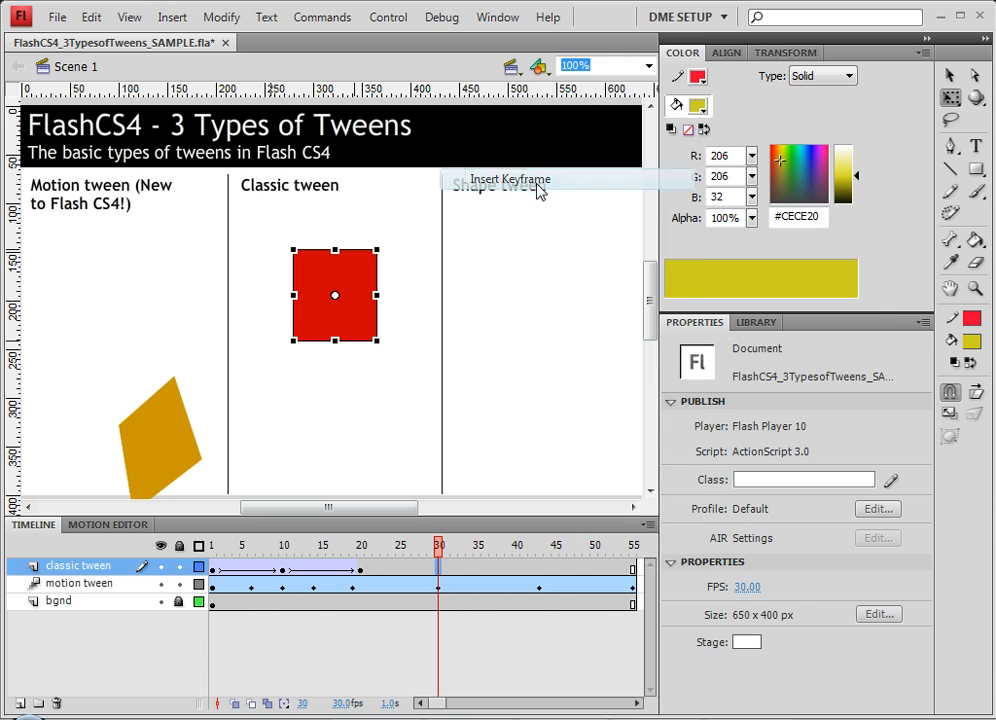
{"action": "left_click_drag", "start_coordinate": [348, 290], "coordinate": [349, 420]}
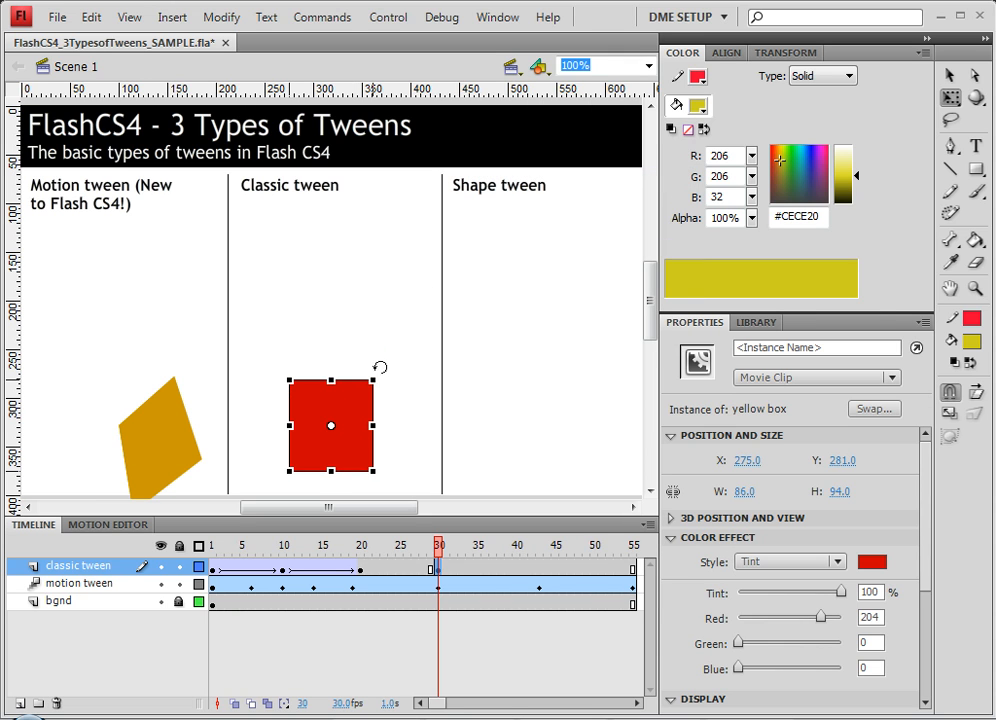
Rotate the red box on frame 30 about 45° counterclockwise and turn it in 3D around its vertical axis.
{"action": "left_click_drag", "start_coordinate": [380, 376], "coordinate": [332, 350]}
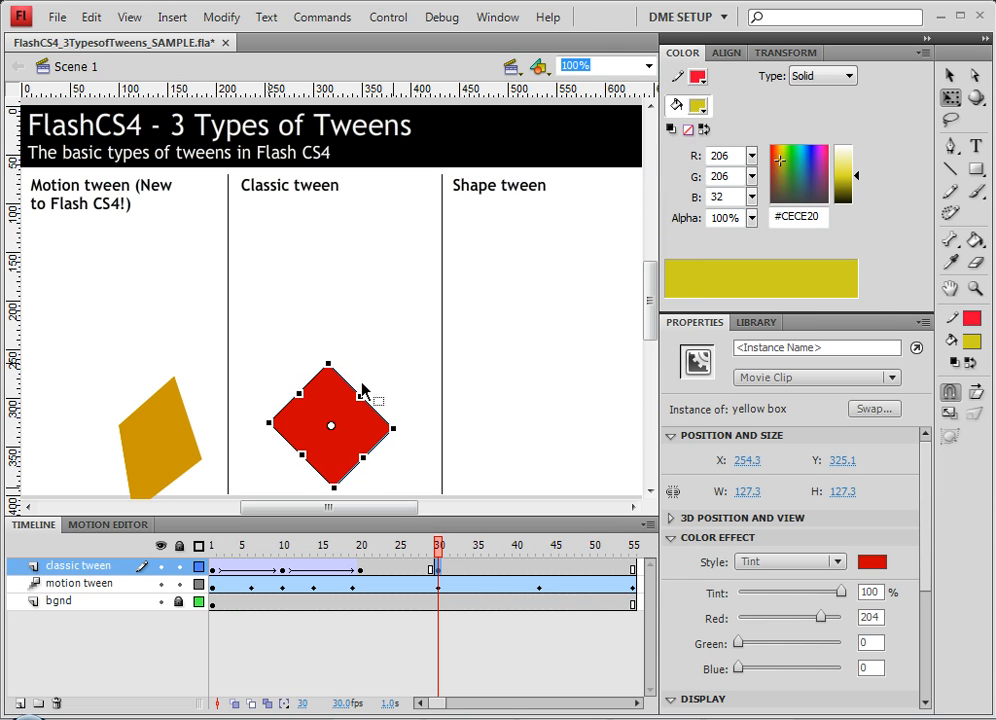
{"action": "left_click", "coordinate": [975, 97]}
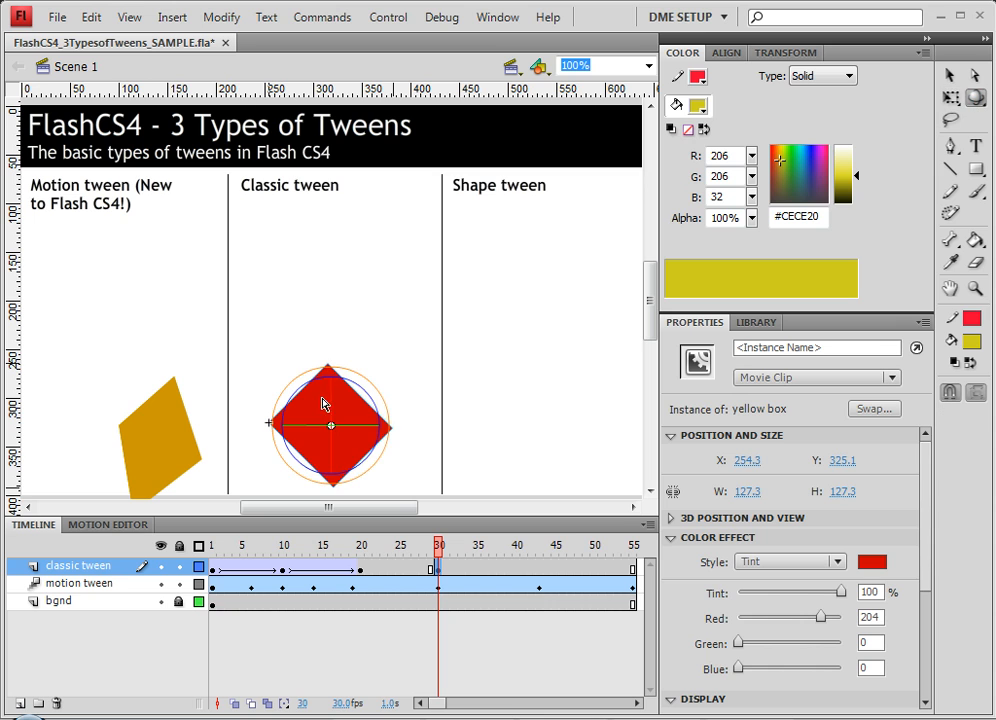
{"action": "left_click_drag", "start_coordinate": [355, 390], "coordinate": [274, 389]}
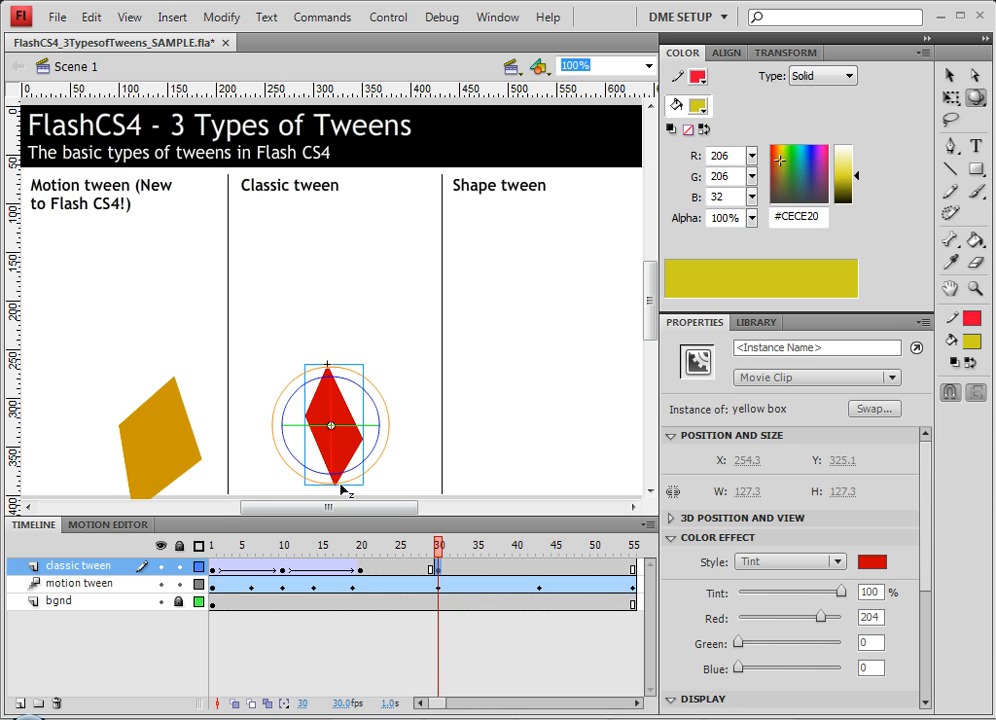
Create a classic tween between frames 20 and 30 and scrub through it to check the 3D rotation.
{"action": "right_click", "coordinate": [399, 568]}
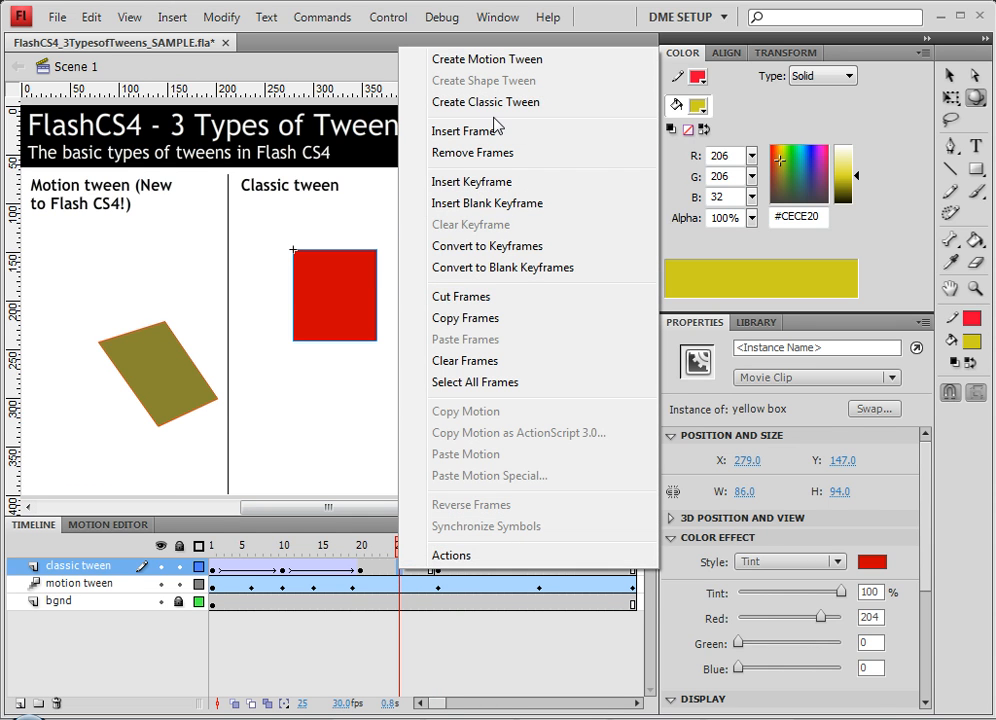
{"action": "left_click", "coordinate": [486, 102]}
{"action": "left_click", "coordinate": [362, 549]}
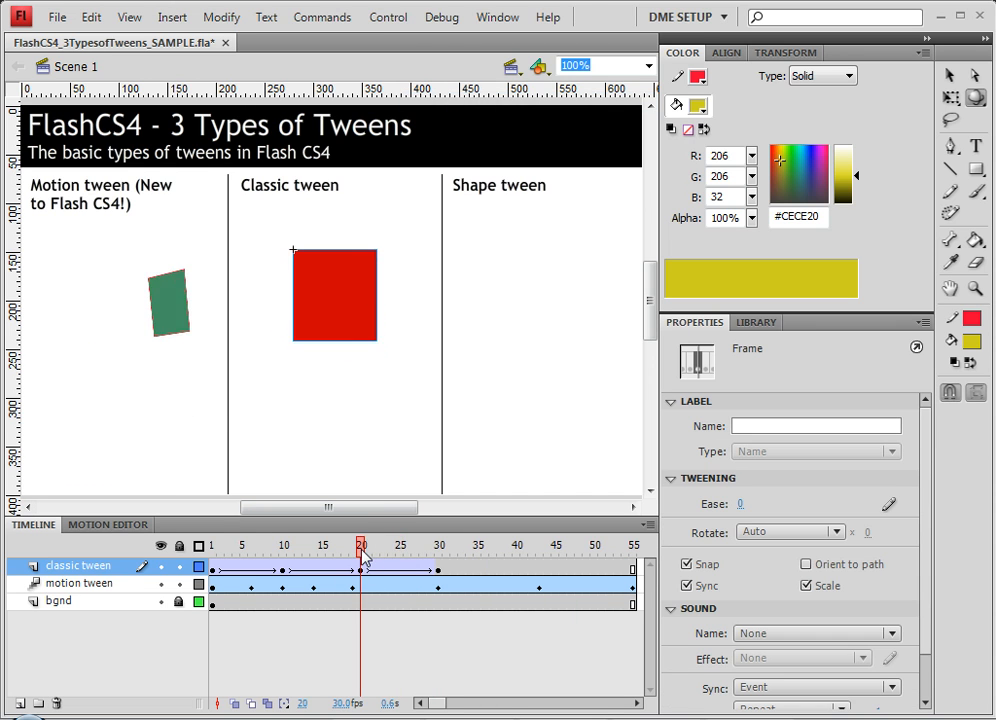
{"action": "left_click_drag", "start_coordinate": [362, 553], "coordinate": [443, 567]}
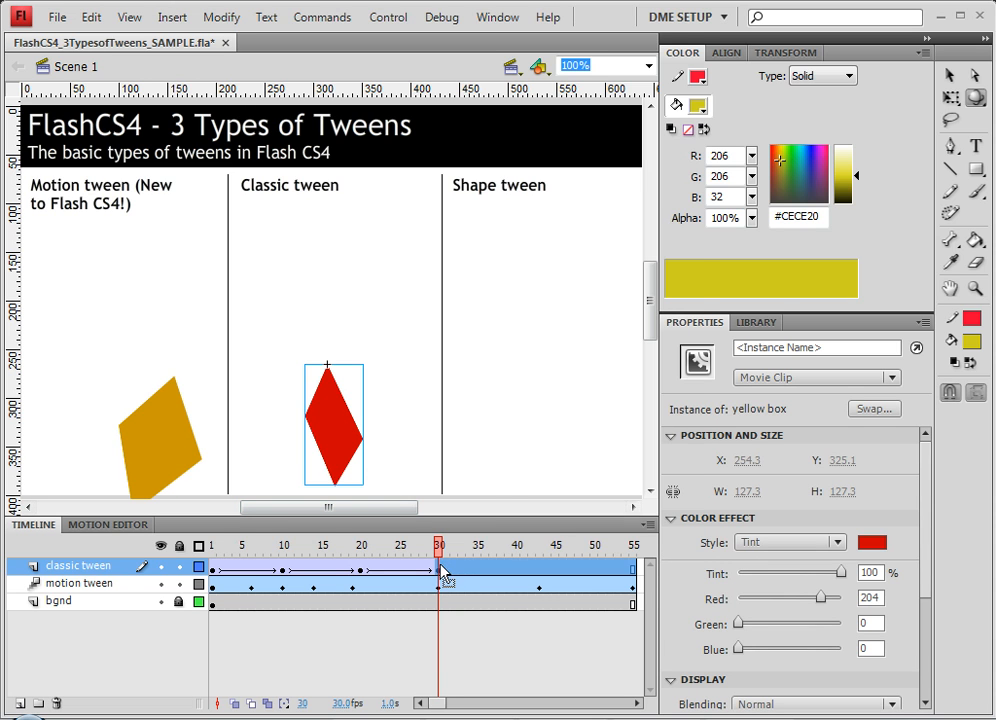
Clear the 3D-rotated keyframe at frame 30 on the classic tween layer and insert a fresh keyframe there.
{"action": "right_click", "coordinate": [438, 566]}
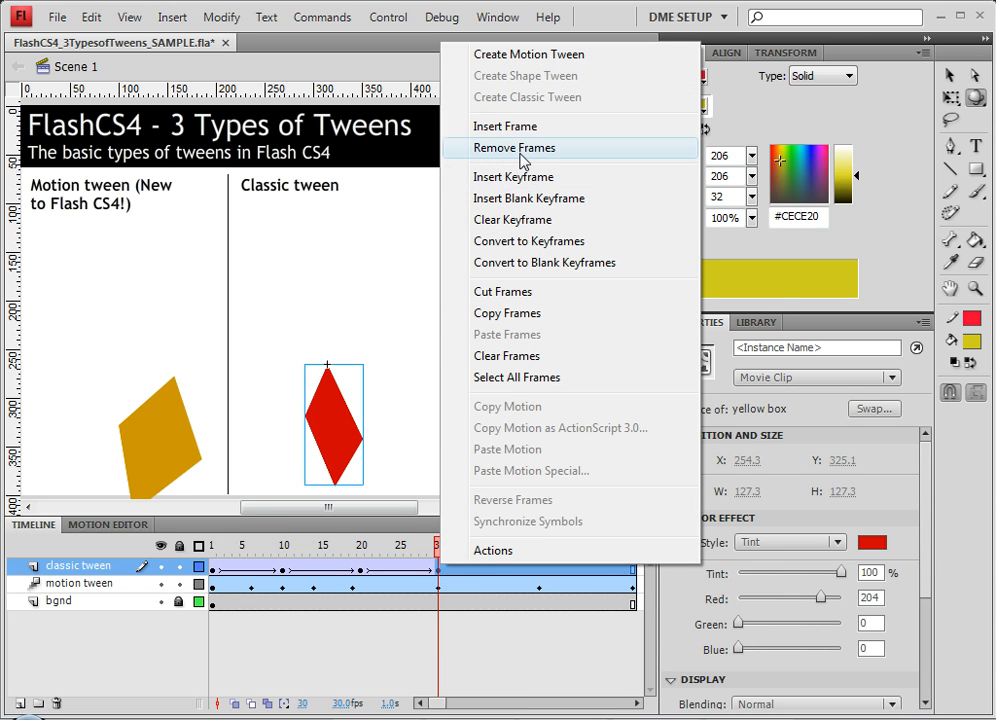
{"action": "left_click", "coordinate": [505, 220]}
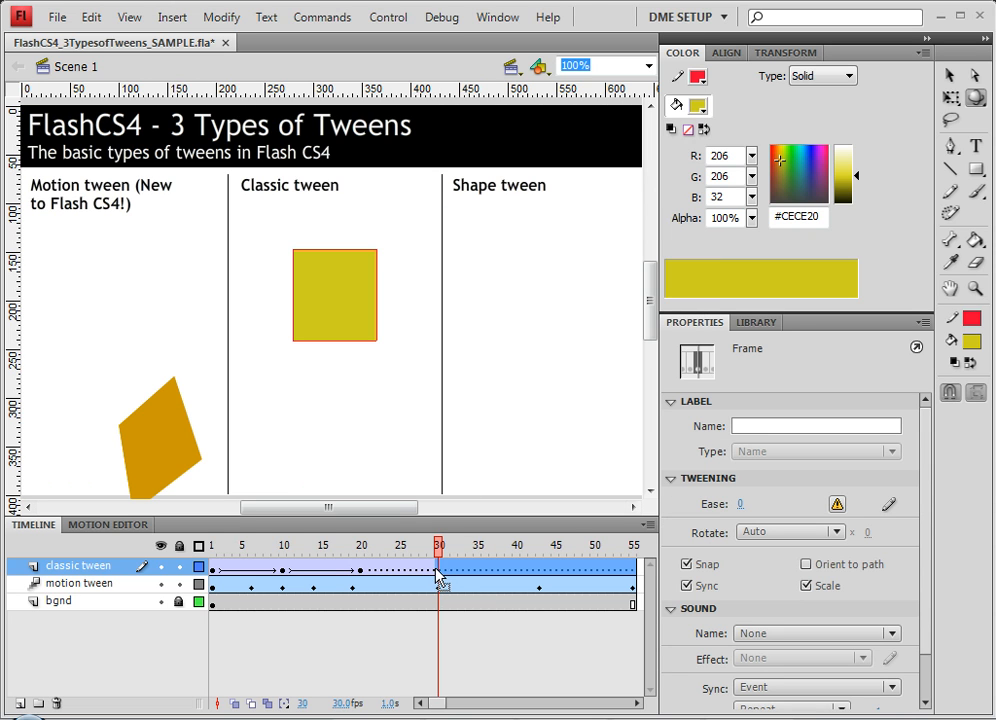
{"action": "right_click", "coordinate": [437, 576]}
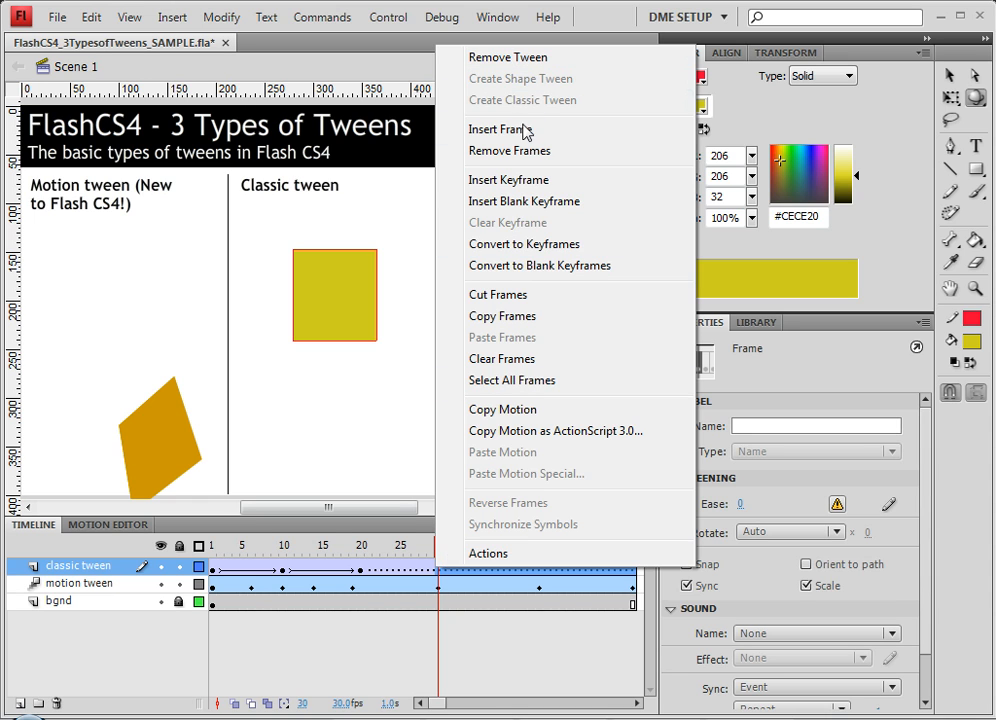
{"action": "left_click", "coordinate": [530, 182]}
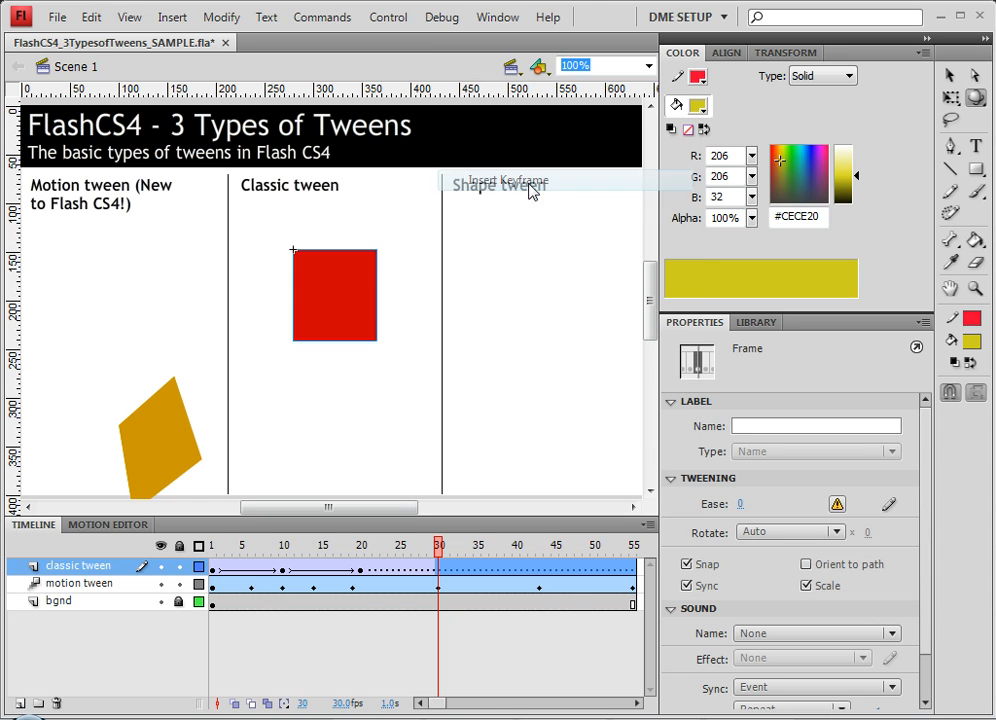
Move the red box on frame 30 down to about X 301, Y 282.
{"action": "left_click", "coordinate": [948, 78]}
{"action": "left_click", "coordinate": [367, 296]}
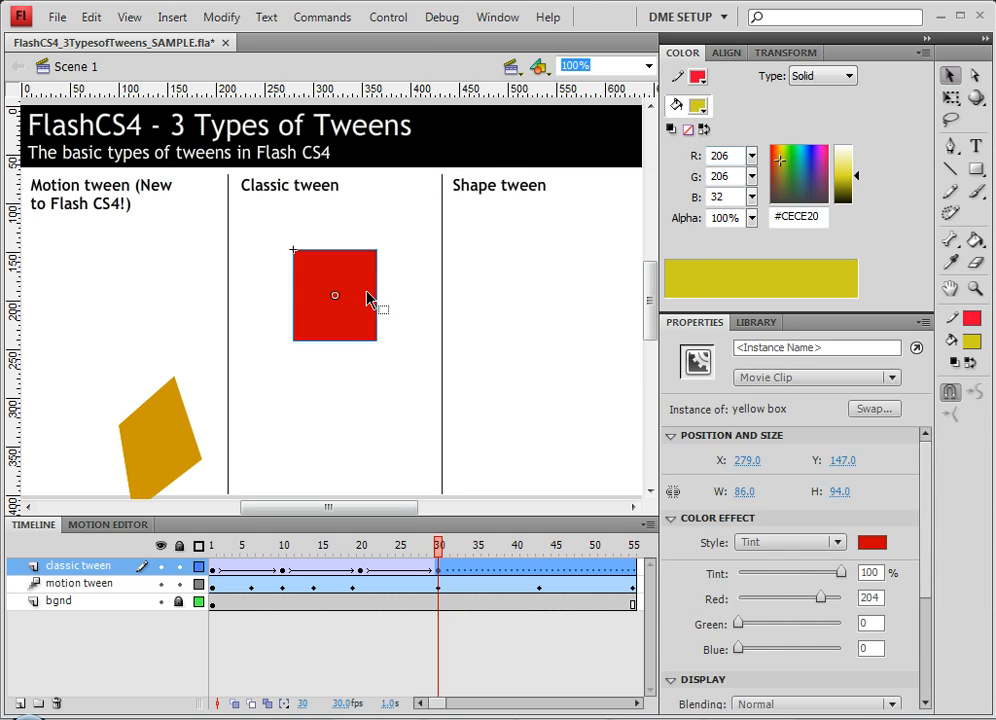
{"action": "left_click_drag", "start_coordinate": [342, 318], "coordinate": [368, 437]}
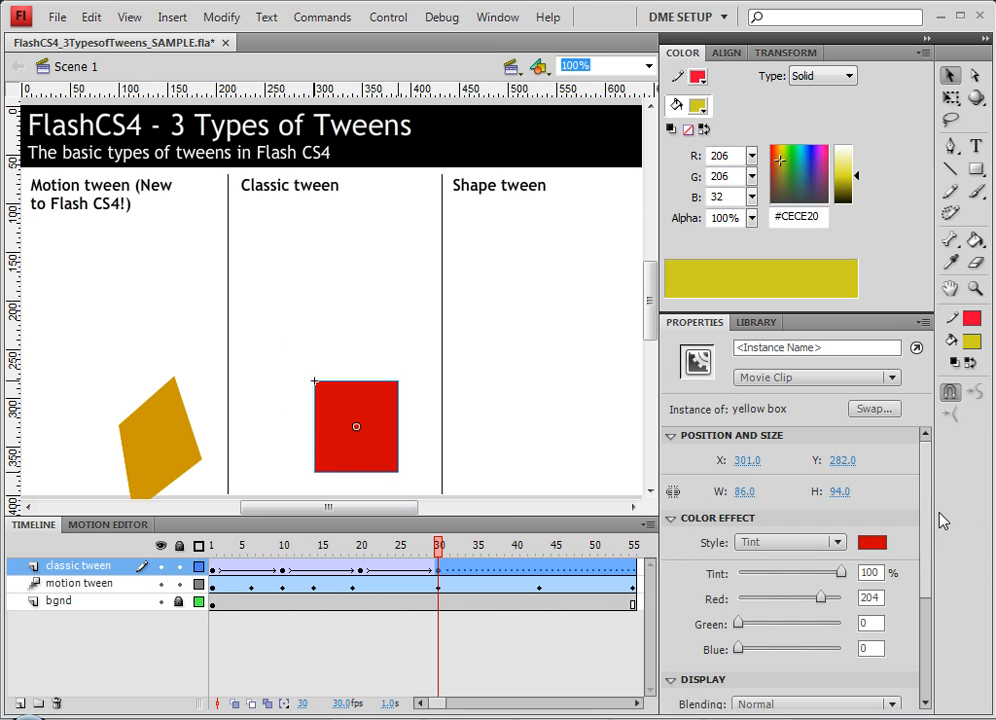
Add a Drop Shadow filter to the red box on frame 30.
{"action": "scroll", "coordinate": [911, 611], "scroll_direction": "down", "scroll_amount": 5}
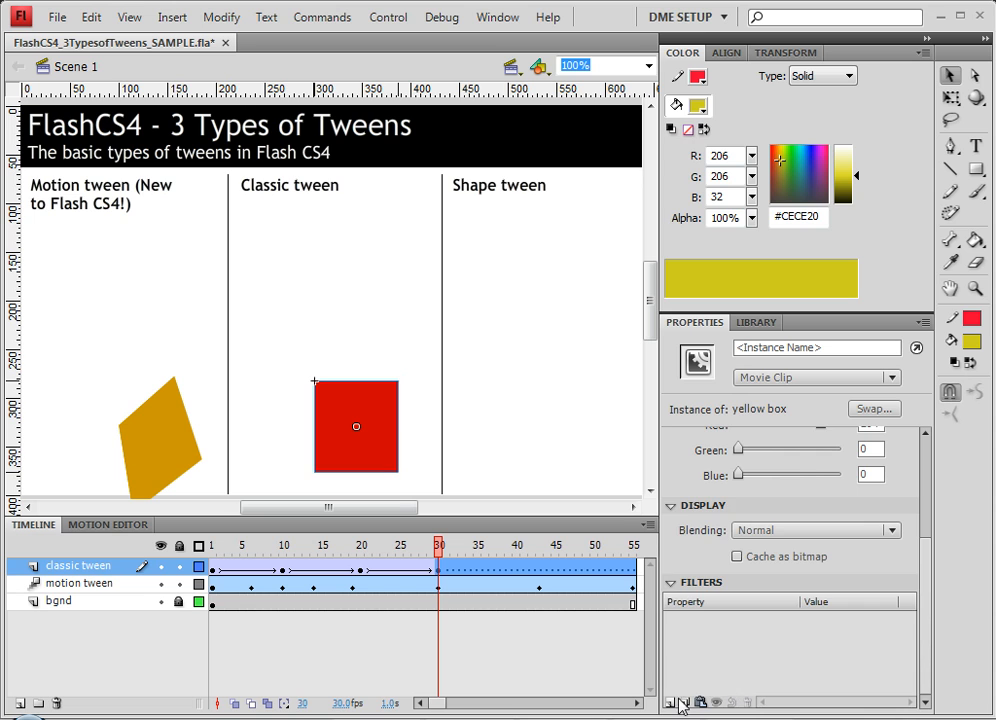
{"action": "left_click", "coordinate": [679, 701]}
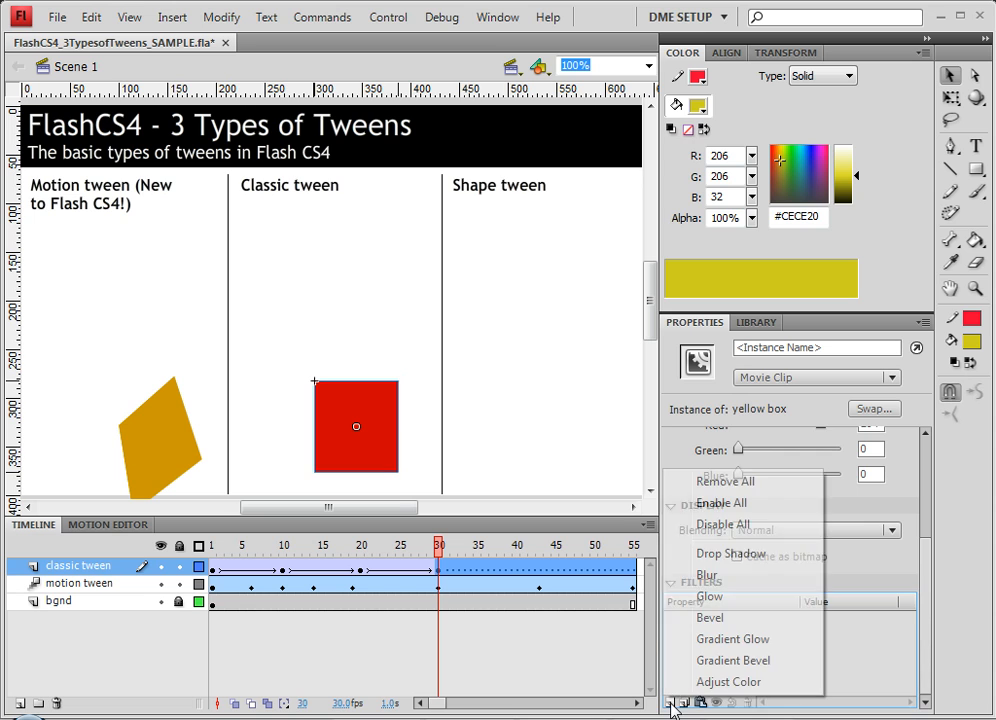
{"action": "left_click", "coordinate": [730, 556]}
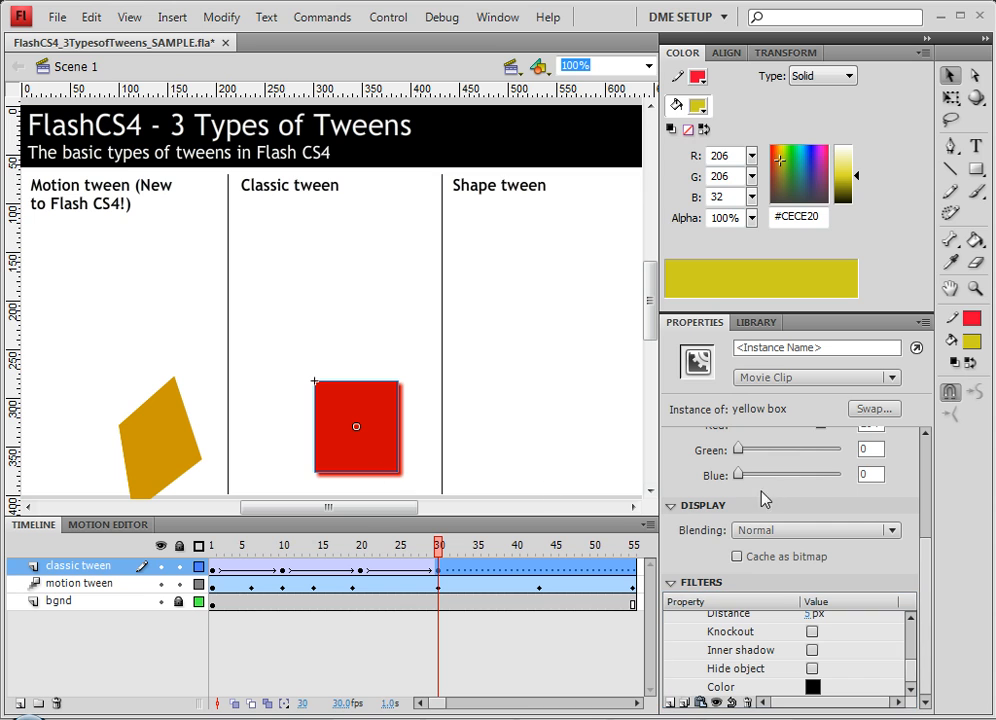
Remove the Drop Shadow filter from the red box on frame 30.
{"action": "left_click_drag", "start_coordinate": [926, 553], "coordinate": [922, 484]}
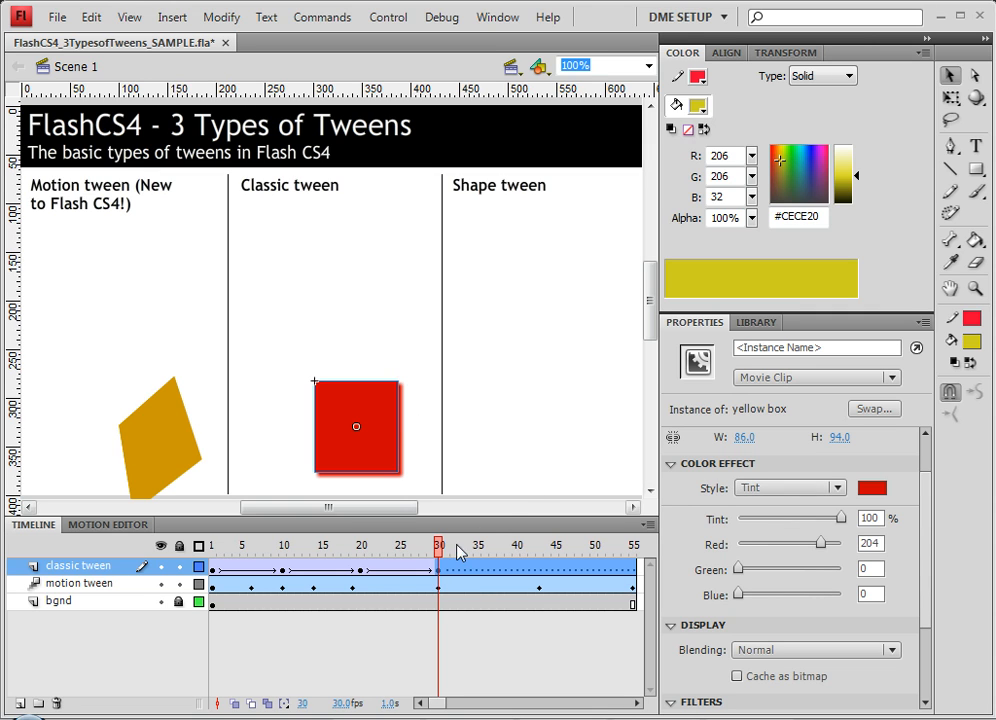
{"action": "left_click_drag", "start_coordinate": [929, 584], "coordinate": [925, 645]}
{"action": "scroll", "coordinate": [735, 640], "scroll_direction": "up", "scroll_amount": 5}
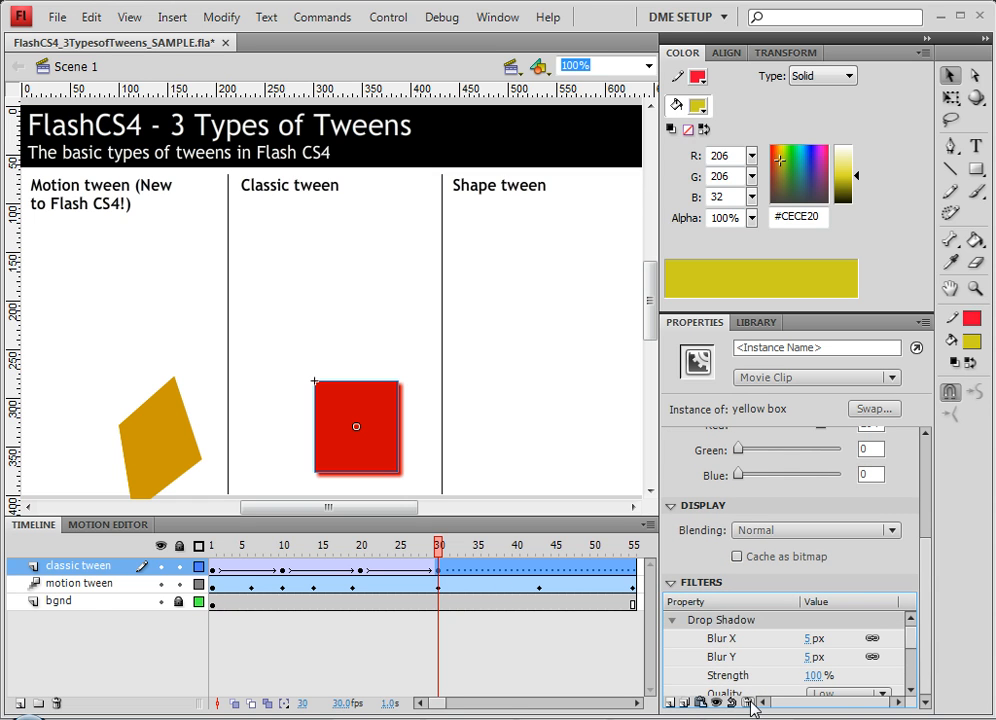
{"action": "left_click", "coordinate": [749, 703]}
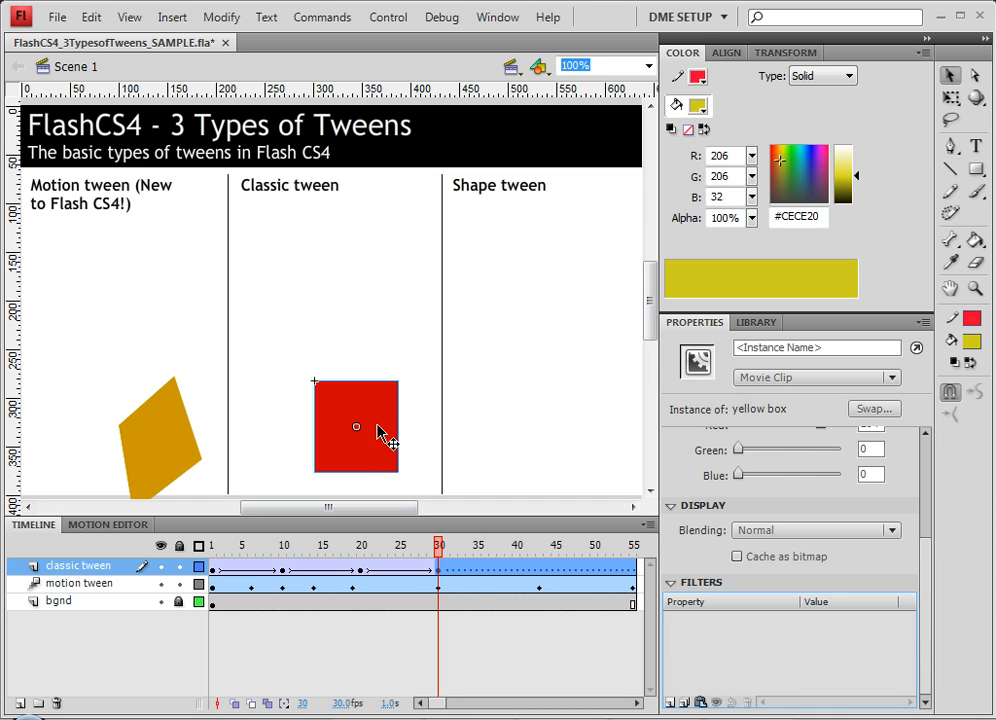
Nudge the red box on frame 30 slightly up and right, and rotate it counterclockwise with Free Transform.
{"action": "left_click_drag", "start_coordinate": [378, 432], "coordinate": [384, 423]}
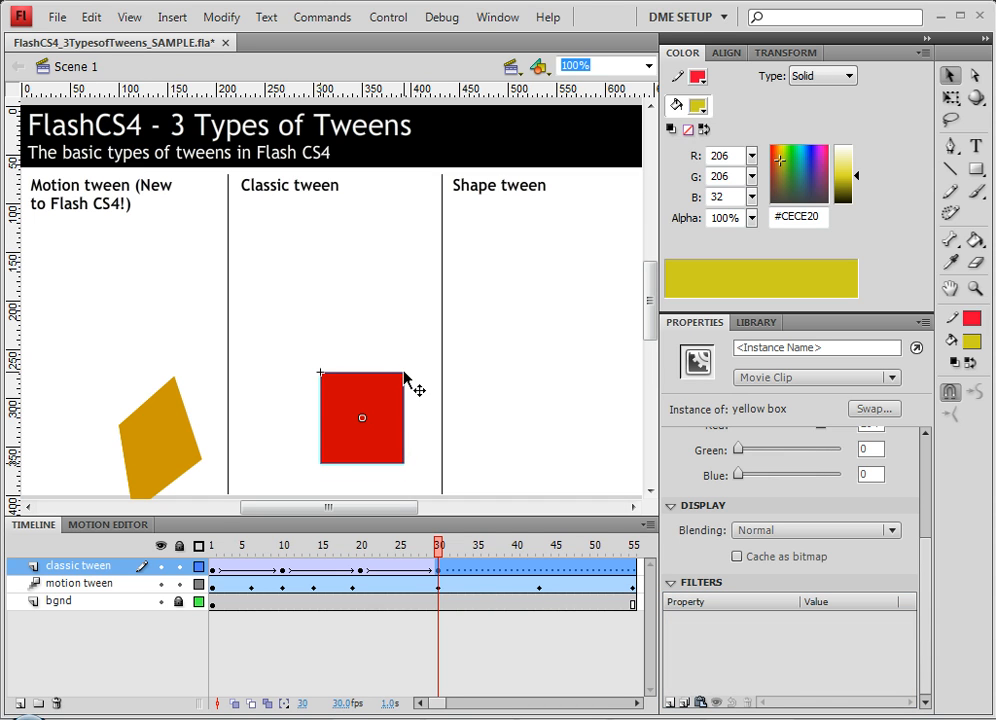
{"action": "left_click", "coordinate": [949, 98]}
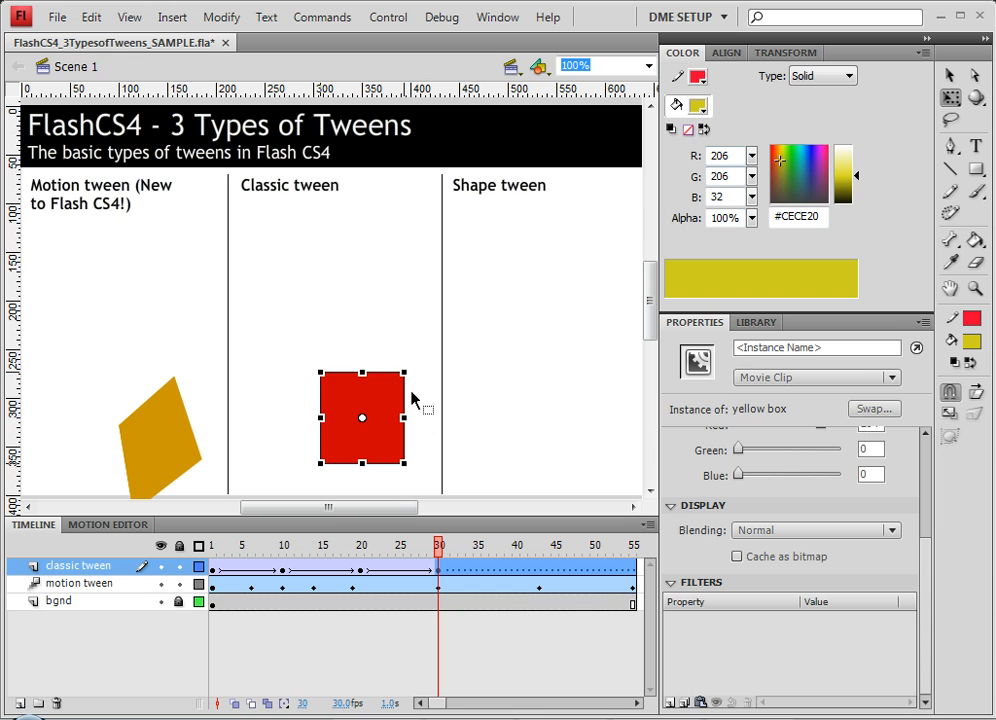
{"action": "left_click_drag", "start_coordinate": [411, 360], "coordinate": [378, 340]}
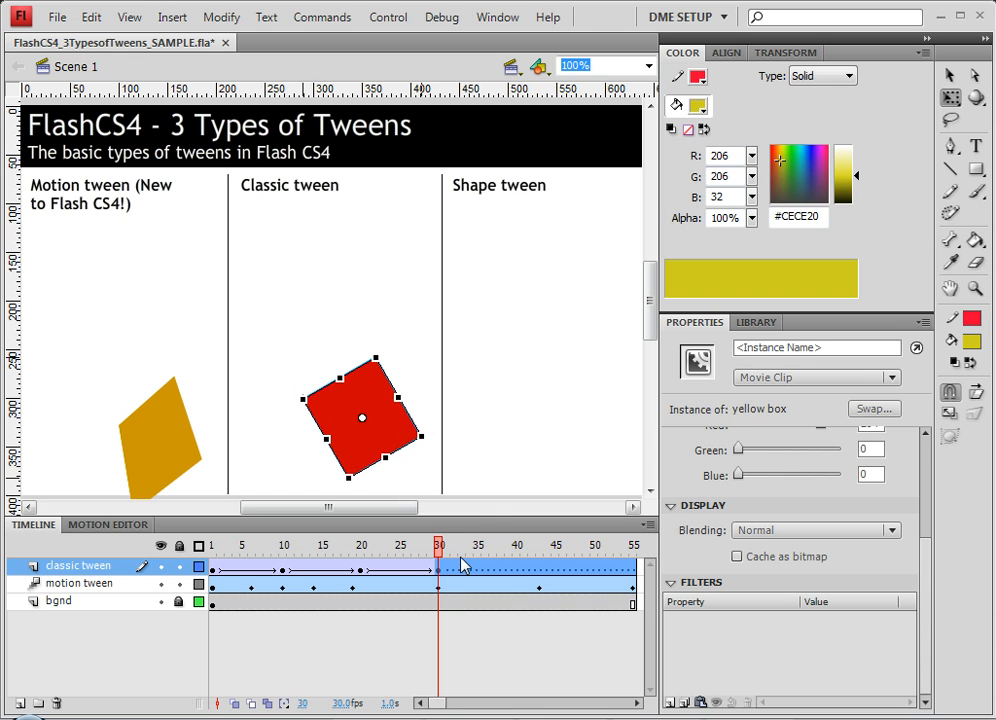
Look up the classic tween in the Motion Editor, and remove the unfinished tween after frame 30 on the classic tween layer.
{"action": "left_click_drag", "start_coordinate": [438, 548], "coordinate": [518, 570]}
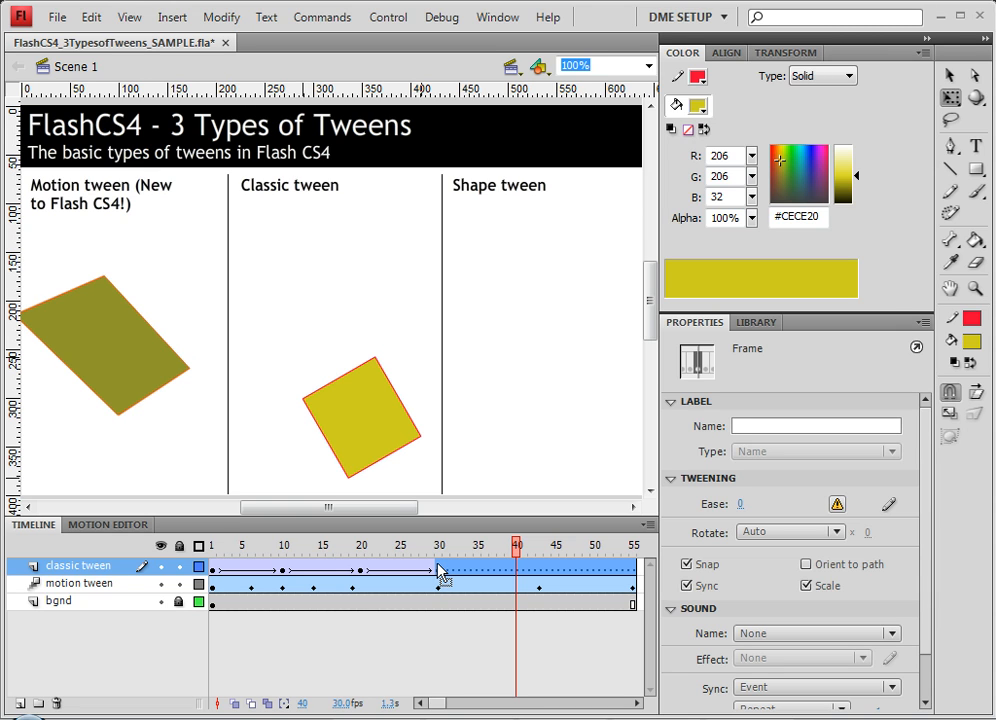
{"action": "left_click", "coordinate": [369, 571]}
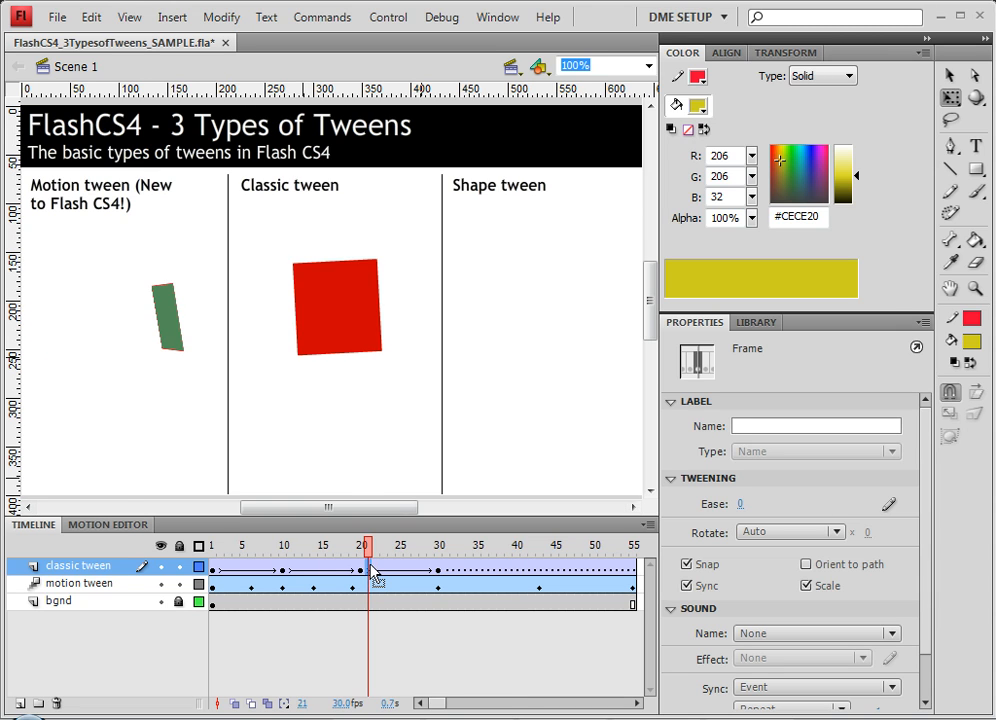
{"action": "left_click", "coordinate": [121, 526]}
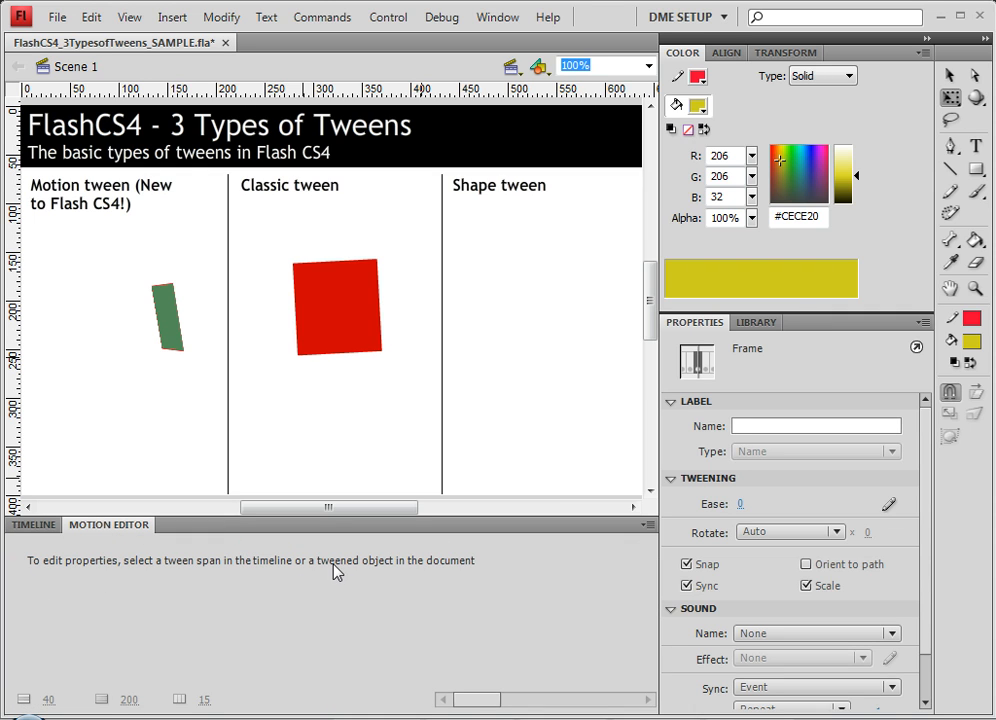
{"action": "left_click", "coordinate": [34, 530]}
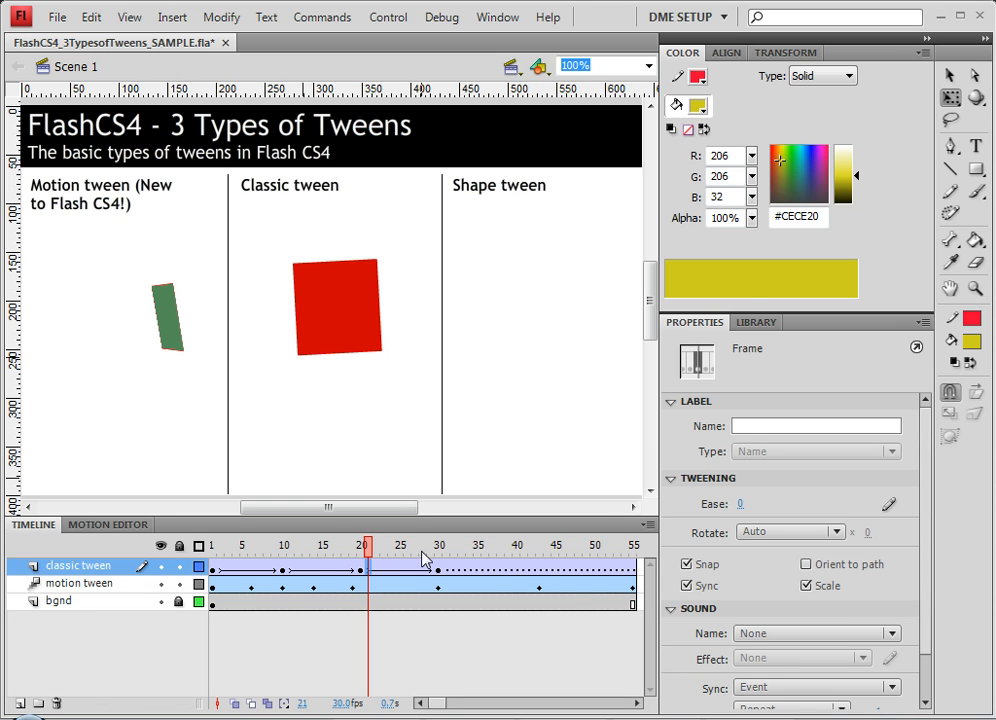
{"action": "right_click", "coordinate": [491, 566]}
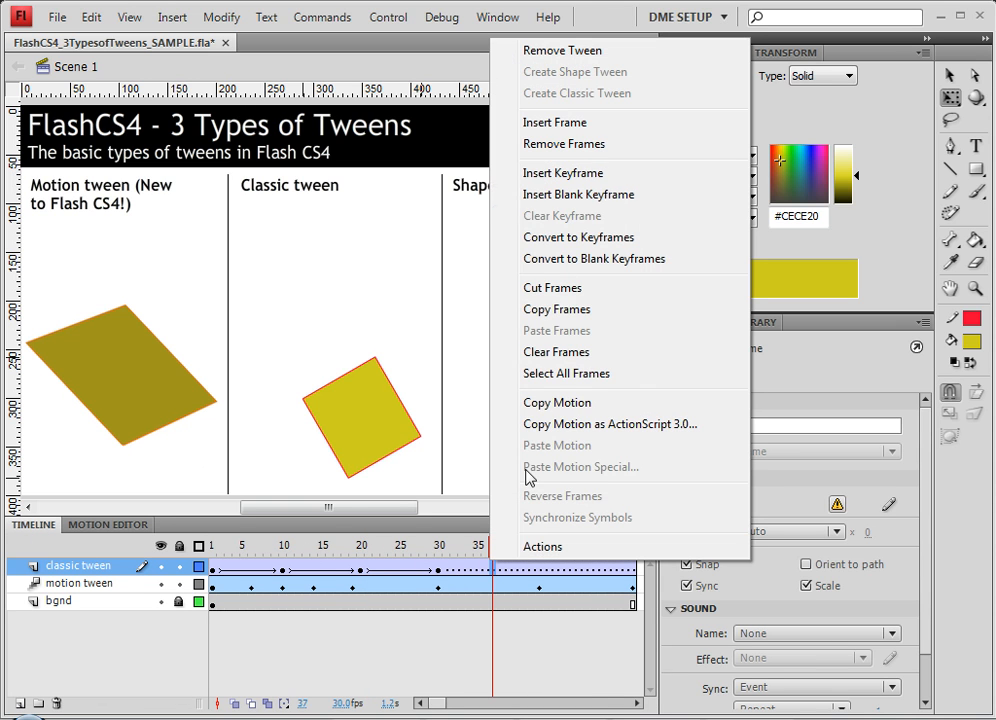
{"action": "left_click", "coordinate": [585, 50]}
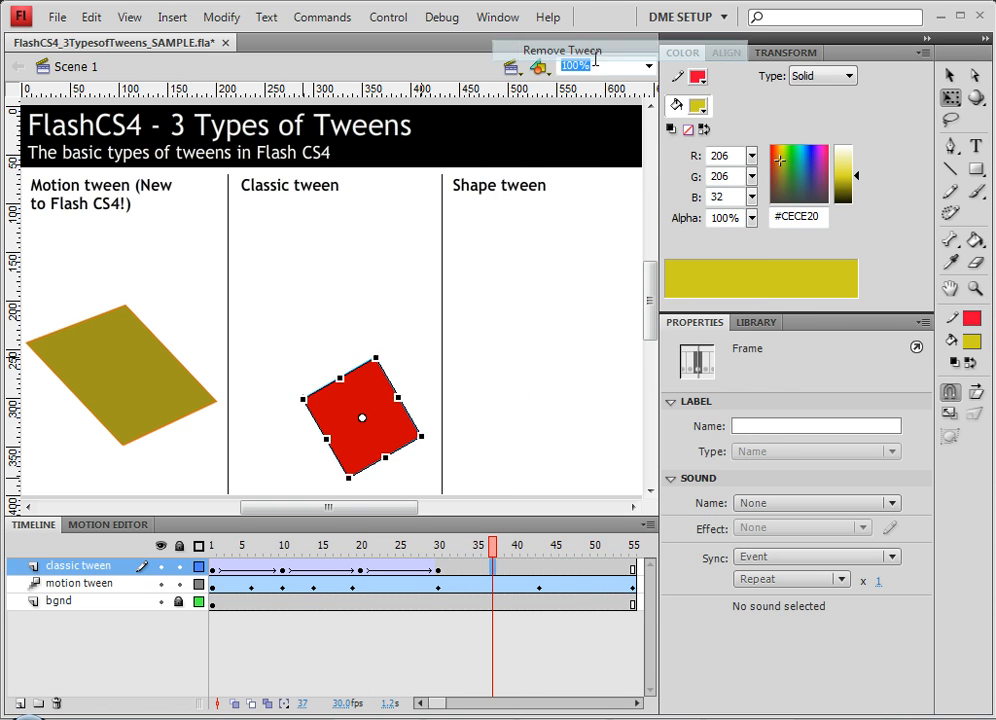
Create a motion tween from the frame 30 keyframe on the classic tween layer and inspect the resulting layers.
{"action": "left_click", "coordinate": [440, 569]}
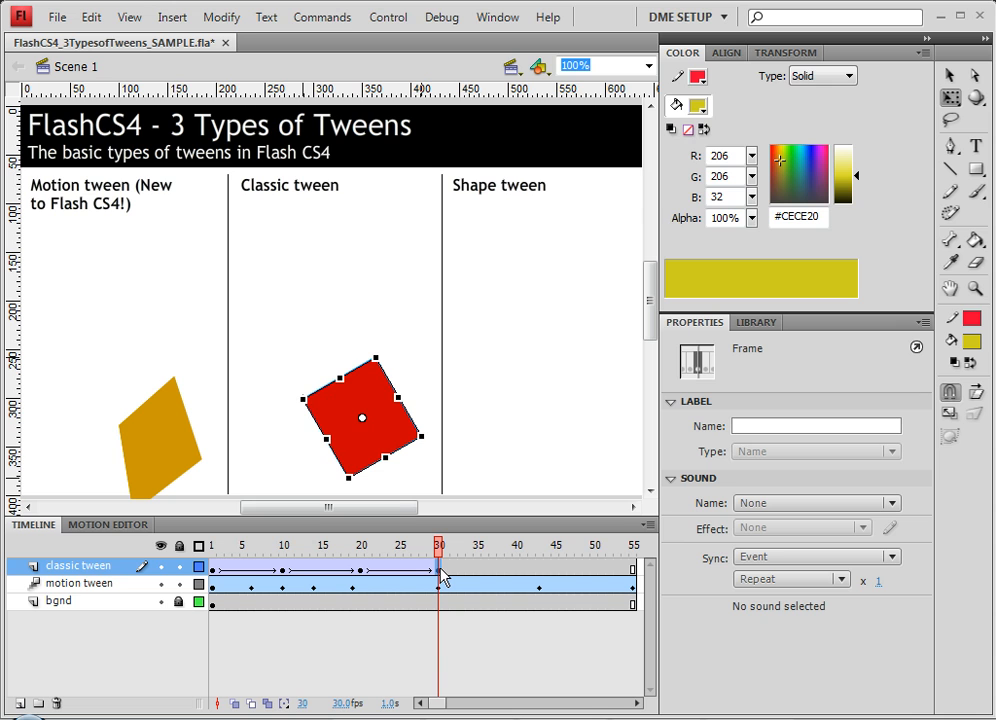
{"action": "right_click", "coordinate": [440, 573]}
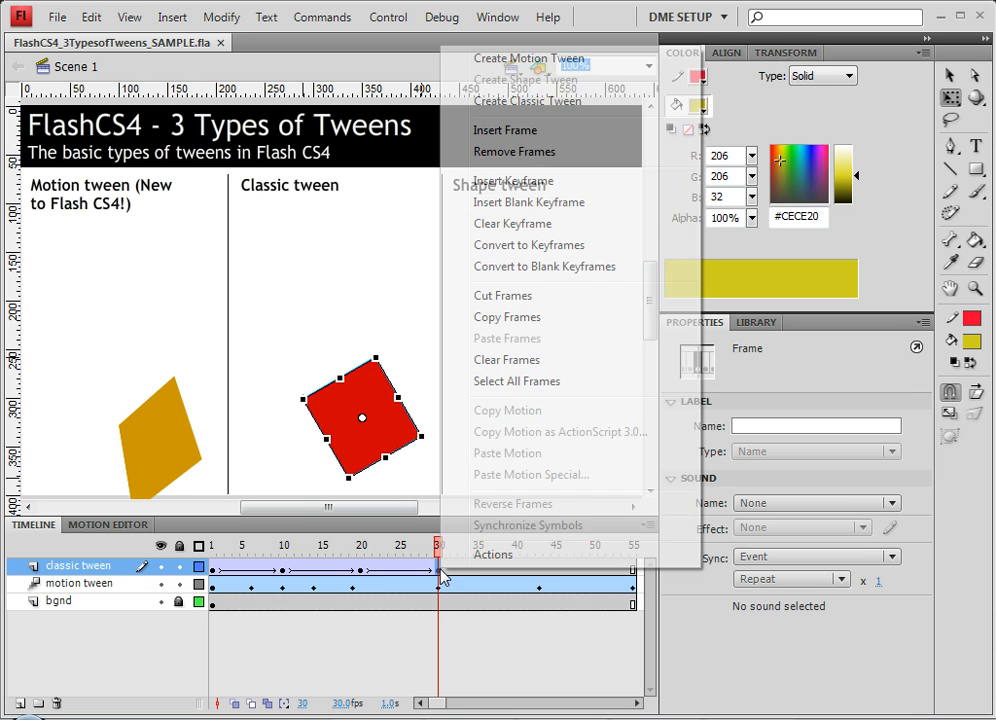
{"action": "left_click", "coordinate": [529, 60]}
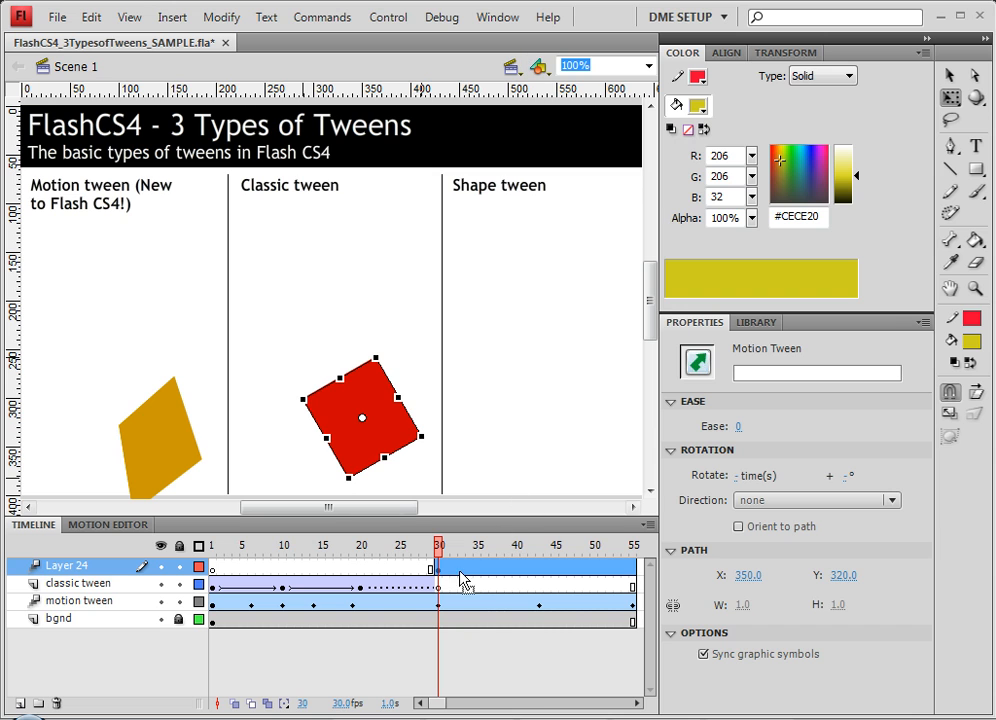
{"action": "left_click", "coordinate": [452, 588]}
{"action": "left_click_drag", "start_coordinate": [455, 548], "coordinate": [438, 572]}
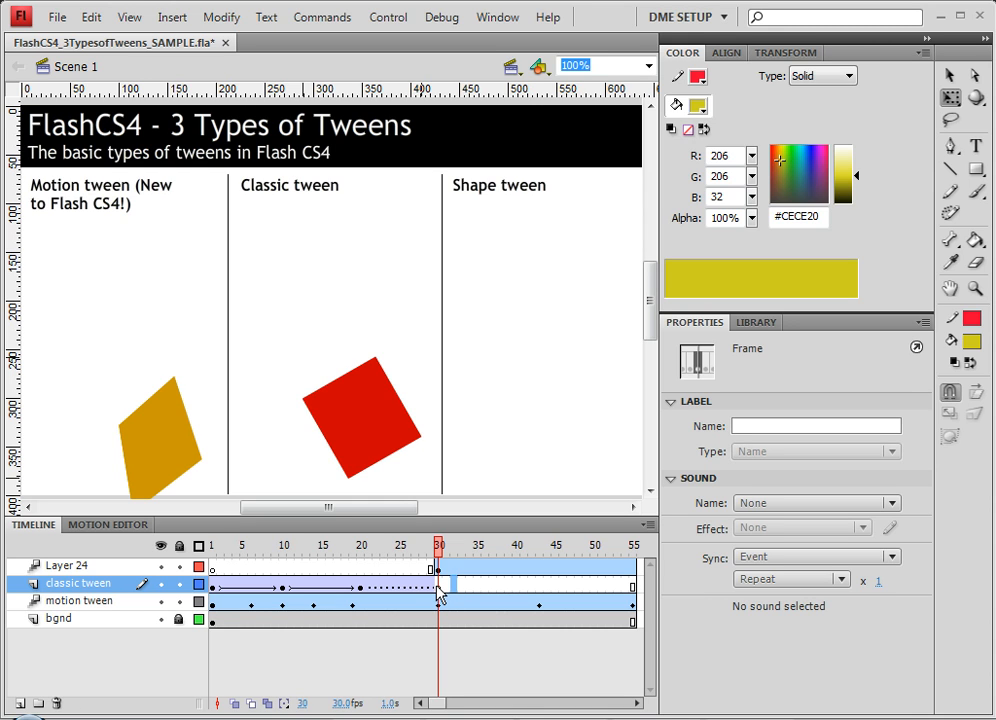
Undo the motion tween created at frame 30 of the classic tween layer.
{"action": "key", "text": "ctrl+z"}
{"action": "key", "text": "ctrl+z"}
{"action": "key", "text": "ctrl+z"}
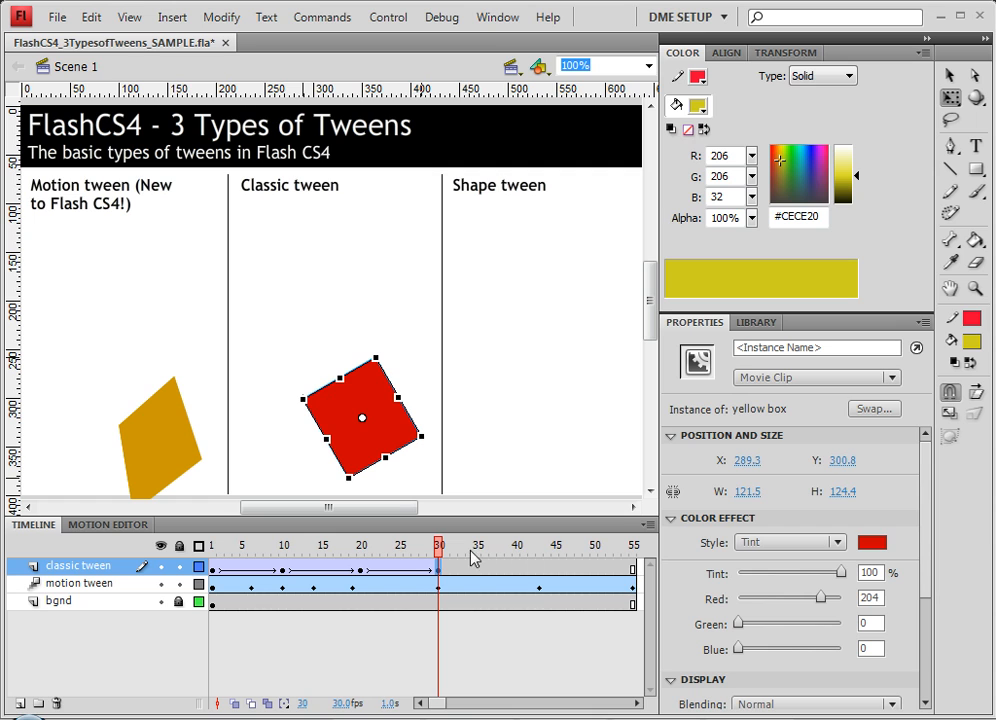
Return to frame 1 and add a new layer named "shape tween" above the classic tween layer.
{"action": "left_click_drag", "start_coordinate": [462, 556], "coordinate": [212, 548]}
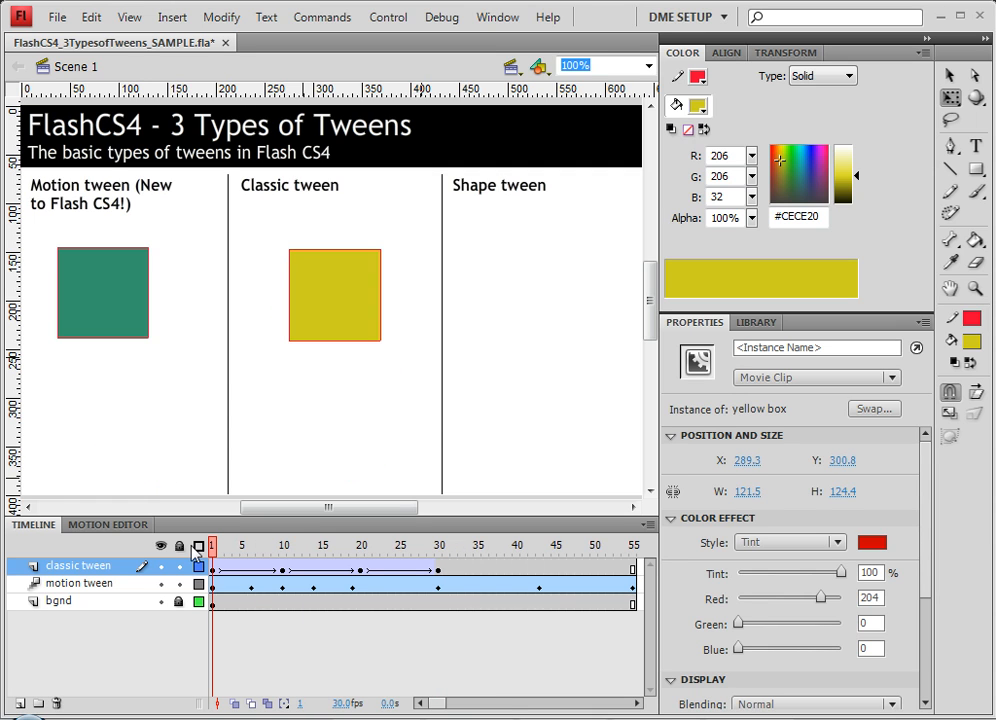
{"action": "left_click", "coordinate": [19, 704]}
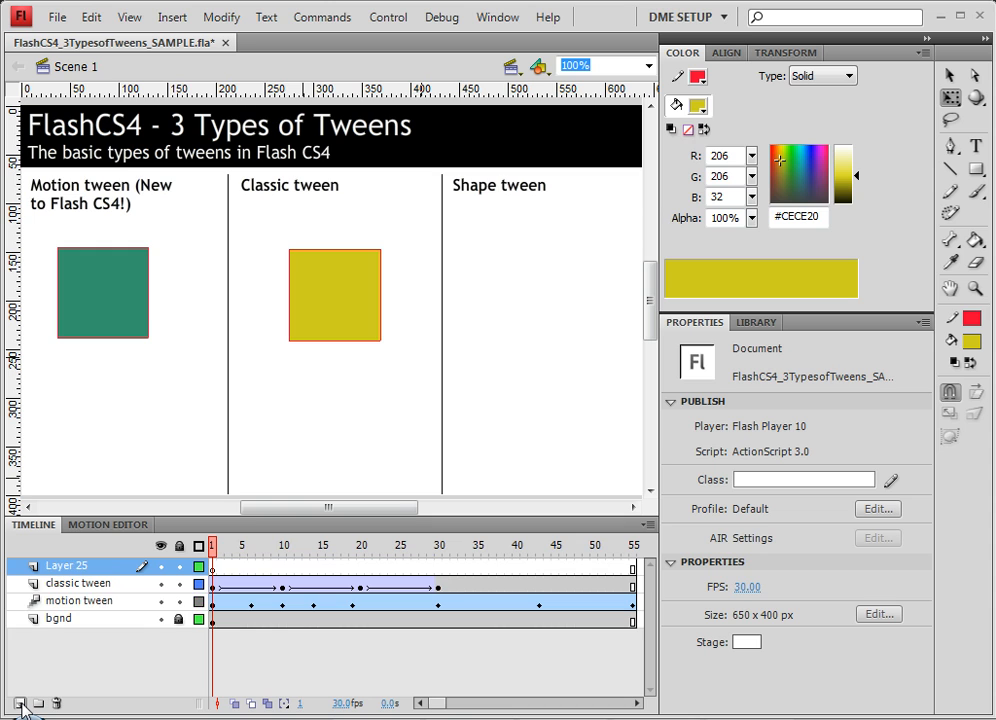
{"action": "double_click", "coordinate": [80, 569]}
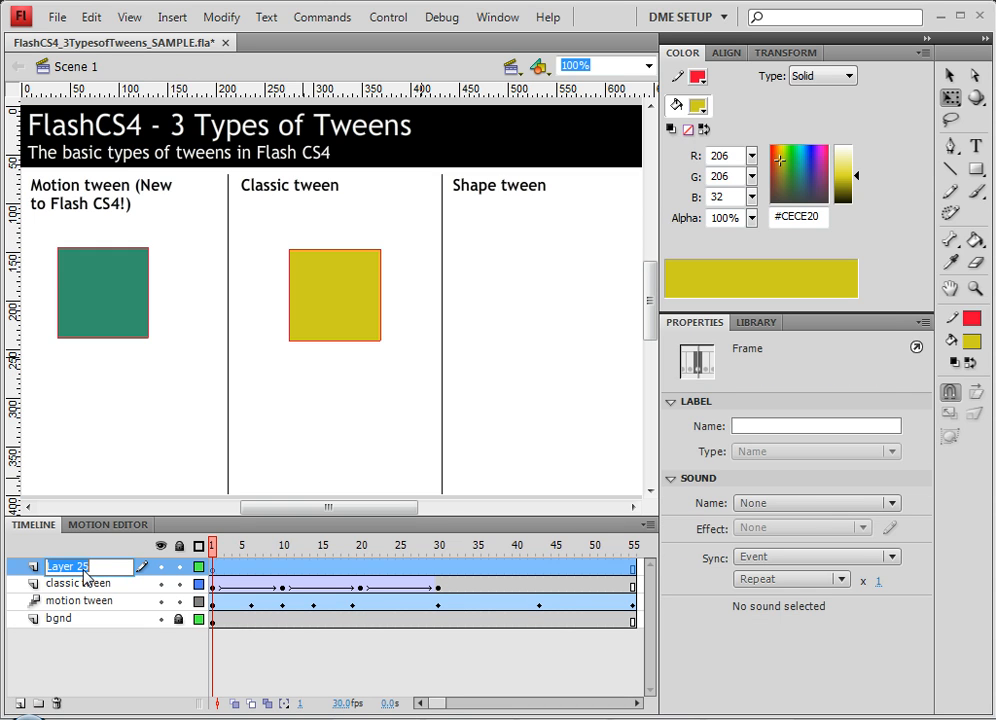
{"action": "type", "text": "shape tween"}
{"action": "key", "text": "Return"}
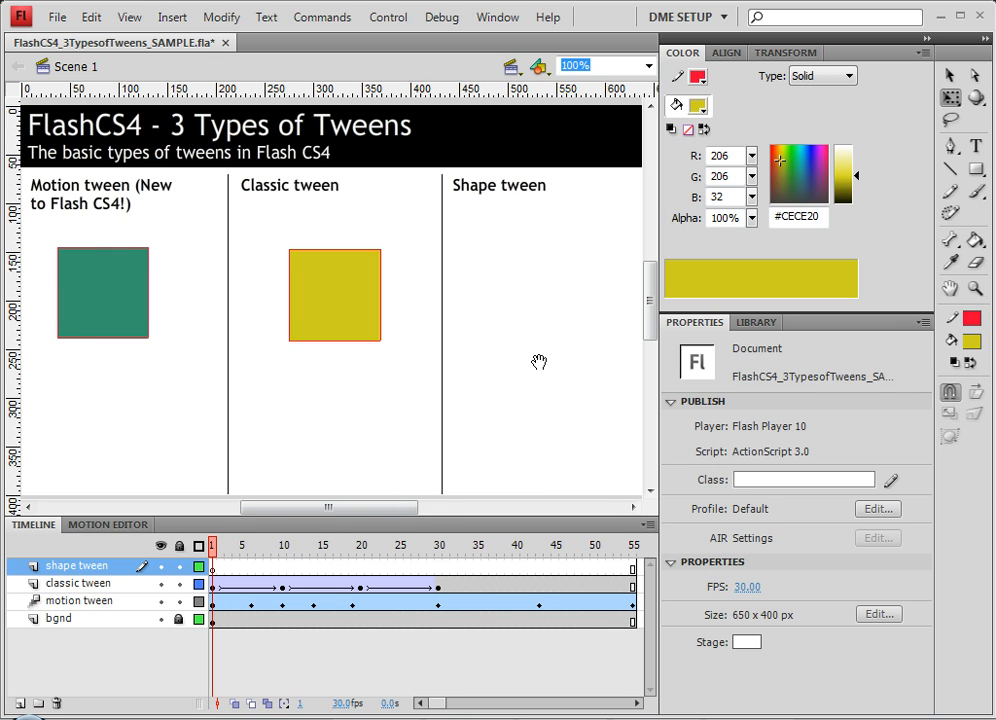
Draw a blue (#3778B7) square about 102 px wide with a red stroke in the Shape tween column, with object drawing turned off.
{"action": "left_click_drag", "start_coordinate": [536, 362], "coordinate": [431, 333]}
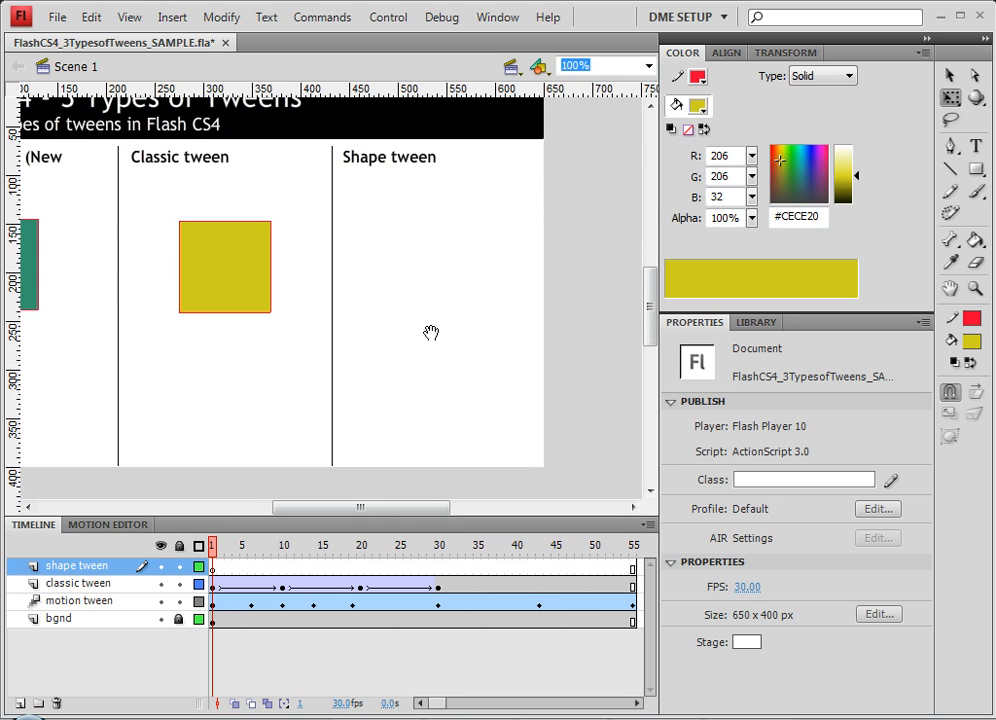
{"action": "left_click", "coordinate": [977, 171]}
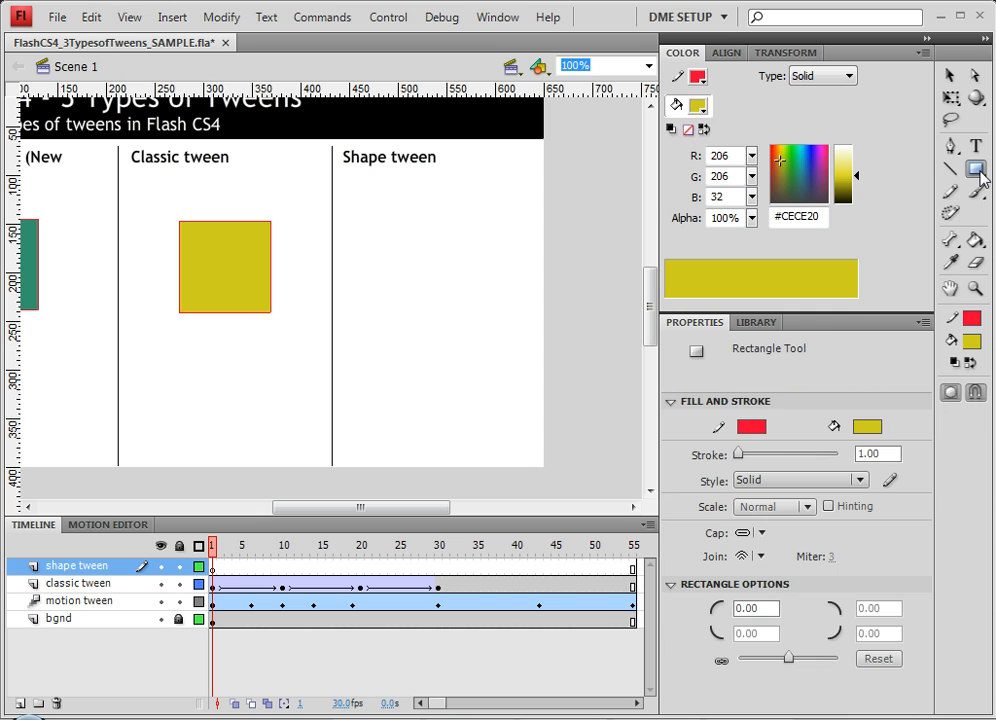
{"action": "left_click", "coordinate": [980, 173]}
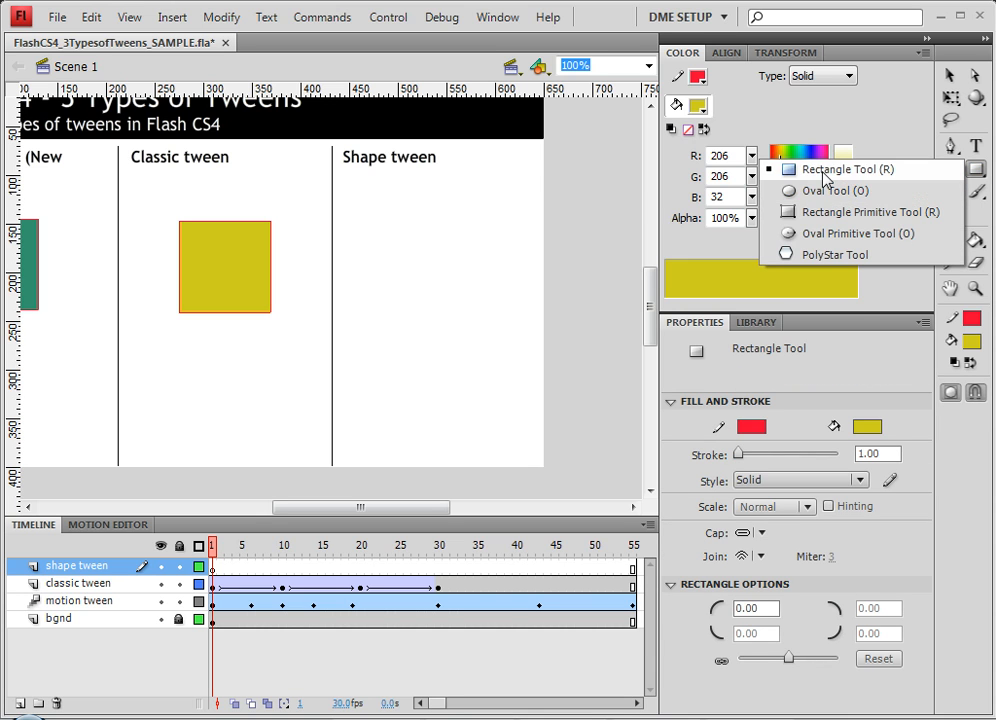
{"action": "left_click", "coordinate": [789, 169]}
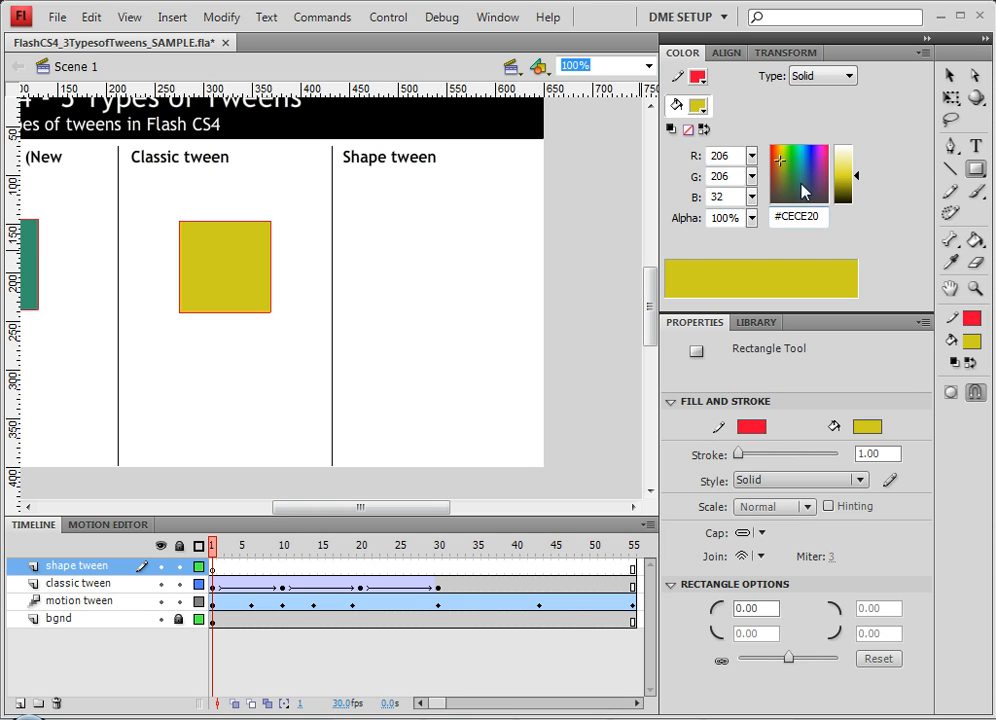
{"action": "mouse_move", "coordinate": [800, 170]}
{"action": "left_mouse_down"}
{"action": "mouse_move", "coordinate": [789, 169]}
{"action": "mouse_move", "coordinate": [808, 180]}
{"action": "mouse_move", "coordinate": [804, 172]}
{"action": "left_mouse_up"}
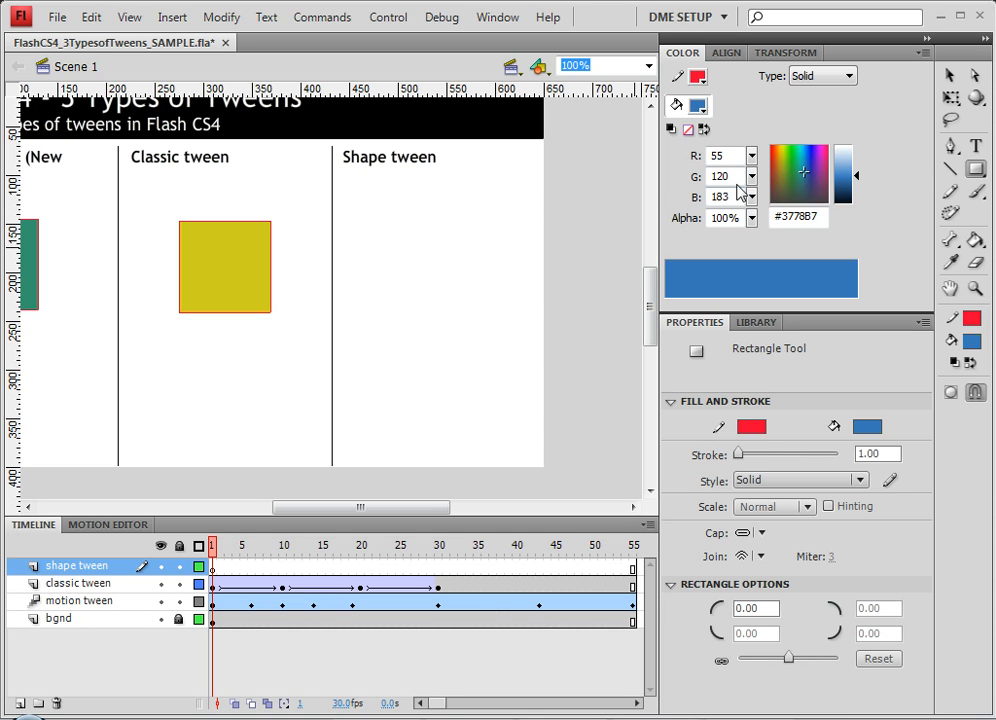
{"action": "left_click_drag", "start_coordinate": [389, 217], "coordinate": [488, 282]}
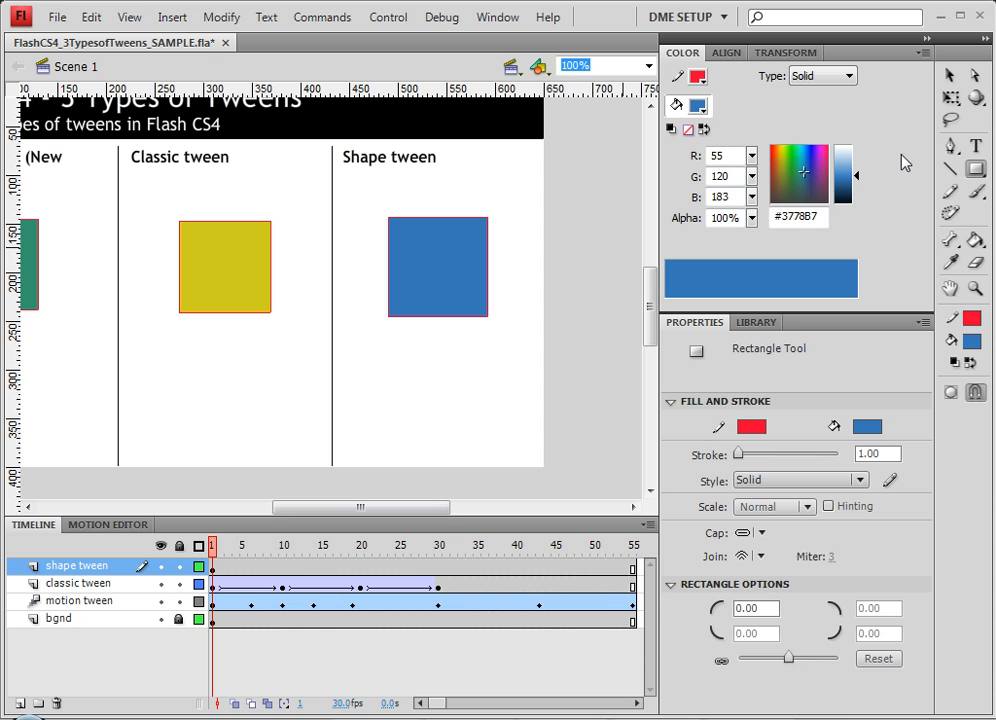
Select the blue square's fill alone, and select its fill and red stroke together.
{"action": "left_click", "coordinate": [950, 75]}
{"action": "left_click", "coordinate": [432, 220]}
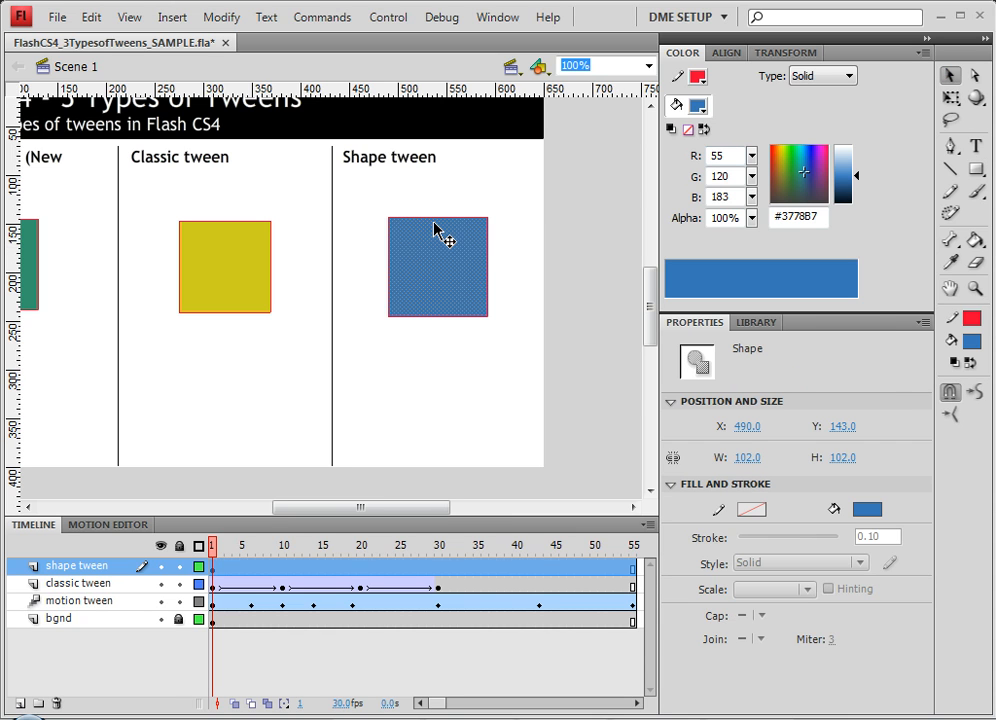
{"action": "left_click_drag", "start_coordinate": [378, 208], "coordinate": [519, 346]}
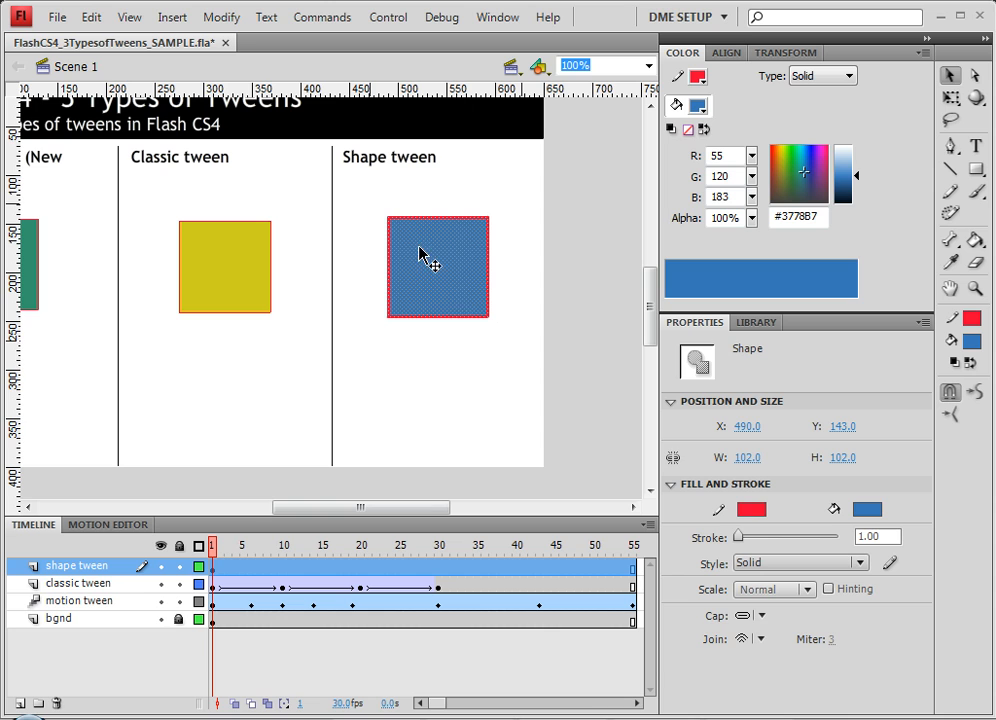
Insert a keyframe at frame 10 on the shape tween layer and create a shape tween between frames 1 and 10.
{"action": "left_click", "coordinate": [214, 568]}
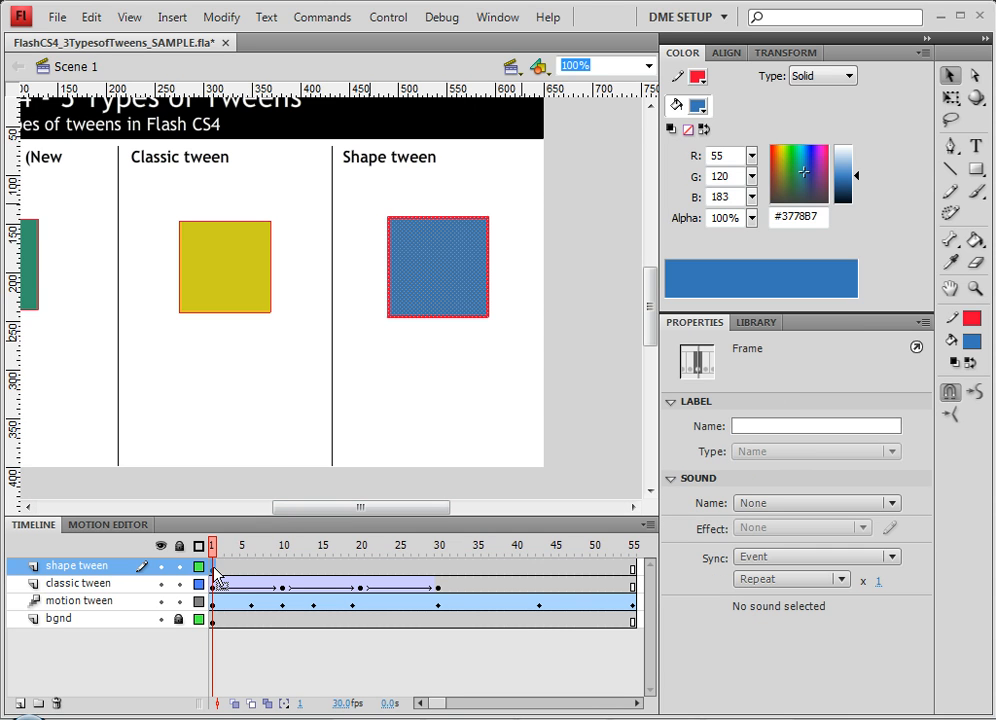
{"action": "left_click", "coordinate": [284, 567]}
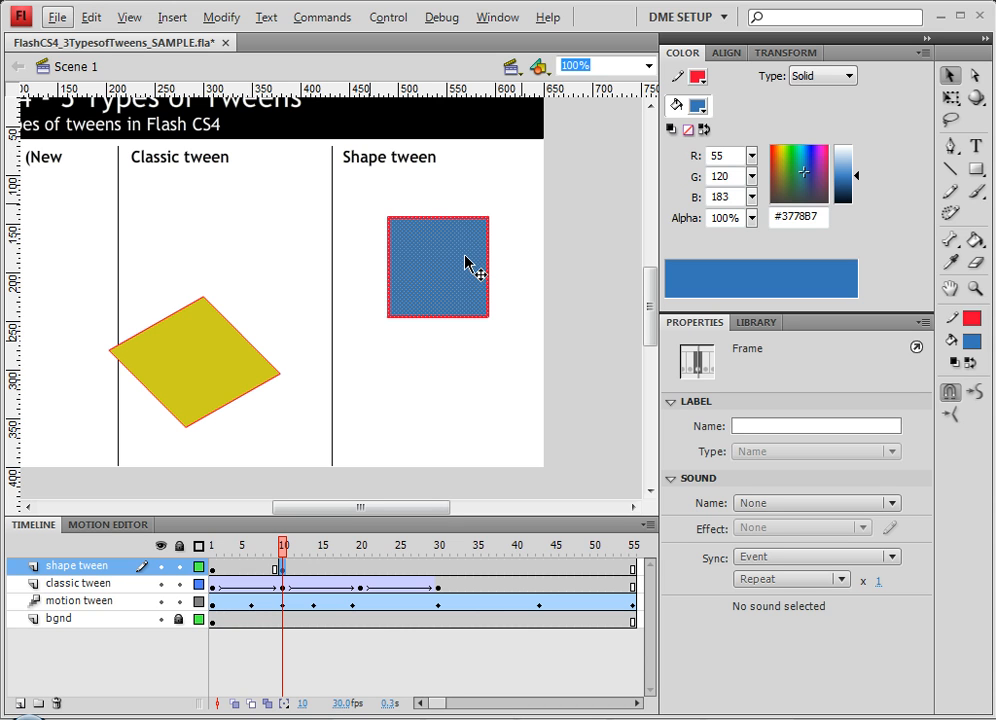
{"action": "right_click", "coordinate": [242, 568]}
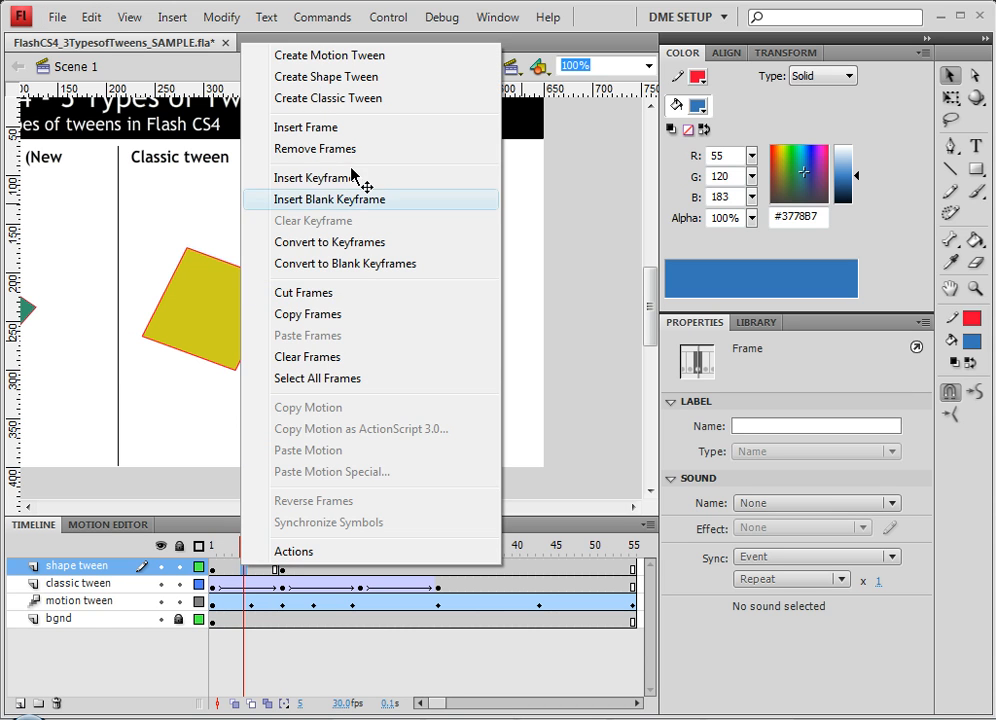
{"action": "left_click", "coordinate": [338, 77]}
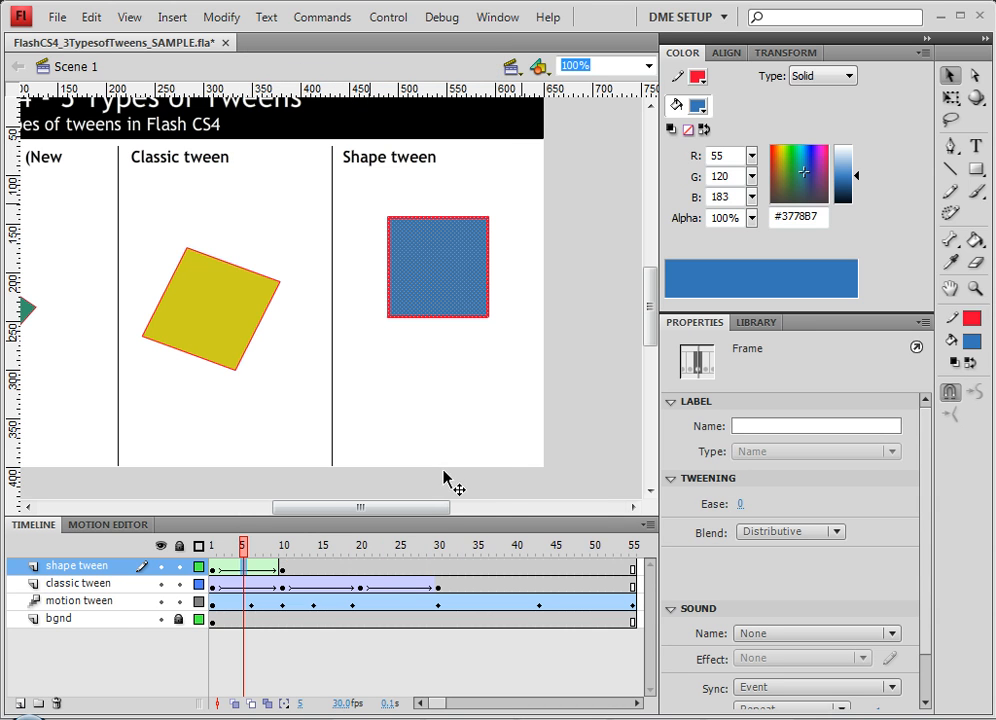
At frame 10 of the shape tween layer, change the square's fill to green (#56CA24).
{"action": "left_click", "coordinate": [283, 570]}
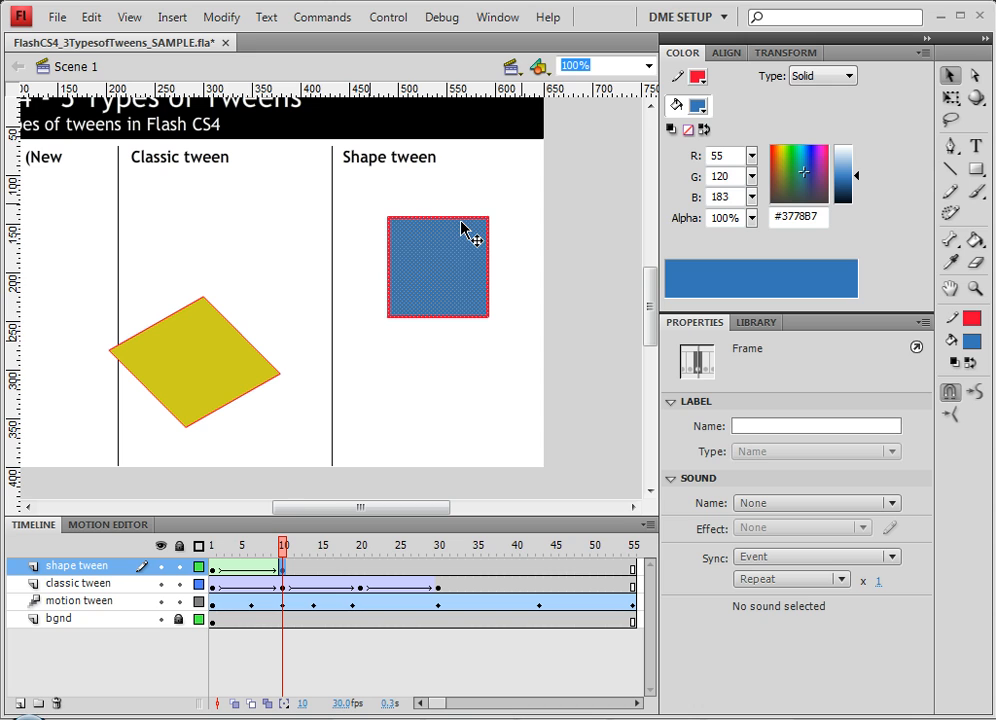
{"action": "left_click", "coordinate": [436, 276]}
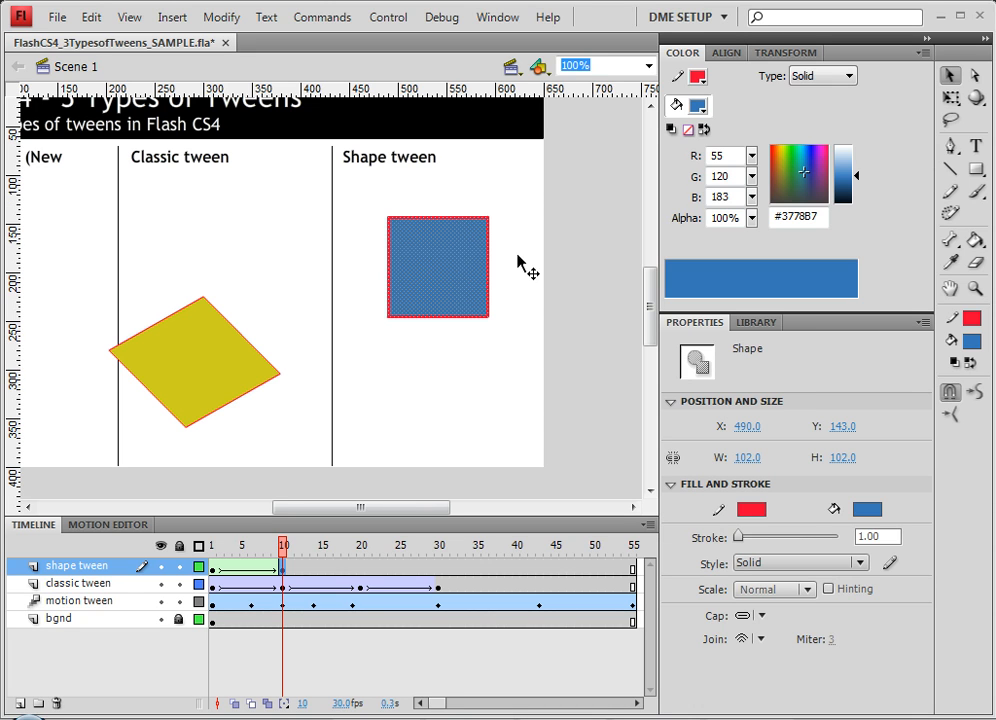
{"action": "left_click_drag", "start_coordinate": [820, 180], "coordinate": [786, 162]}
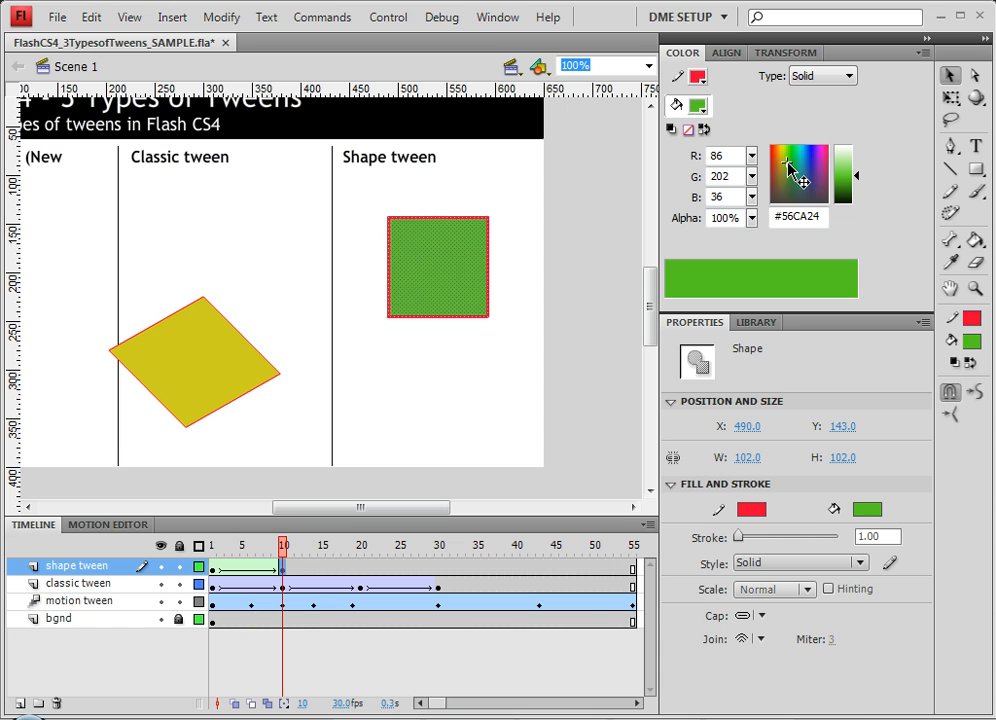
Thicken the square's stroke at frame 10 to 14.55 and recolour the stroke to #CCCC00.
{"action": "left_click", "coordinate": [492, 232]}
{"action": "left_click", "coordinate": [489, 231]}
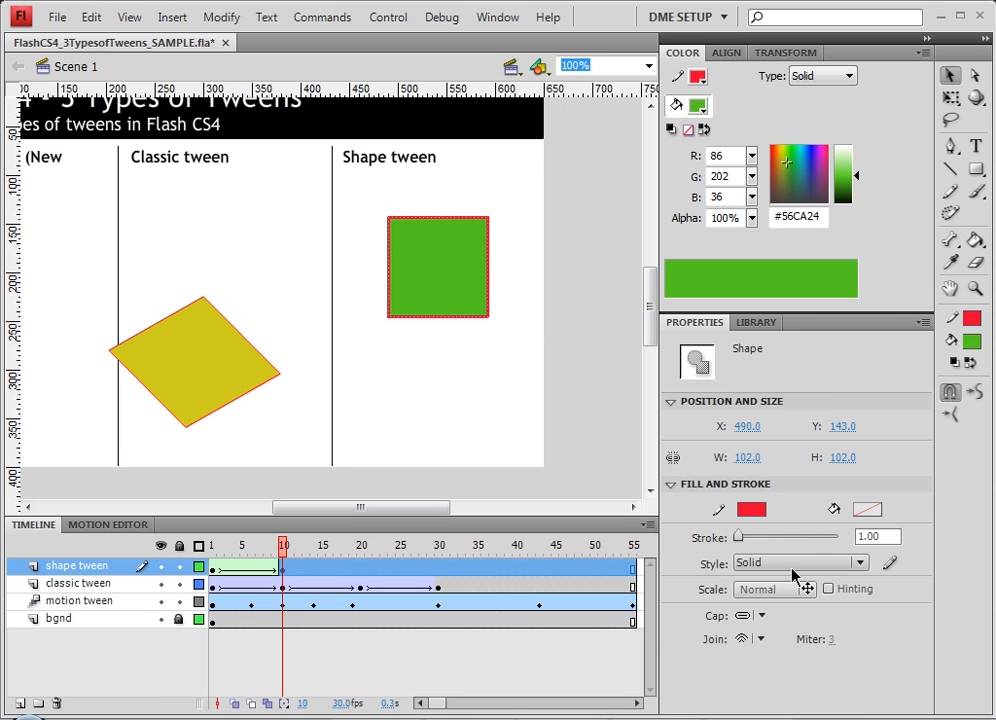
{"action": "left_click_drag", "start_coordinate": [735, 541], "coordinate": [744, 540]}
{"action": "left_click", "coordinate": [774, 170]}
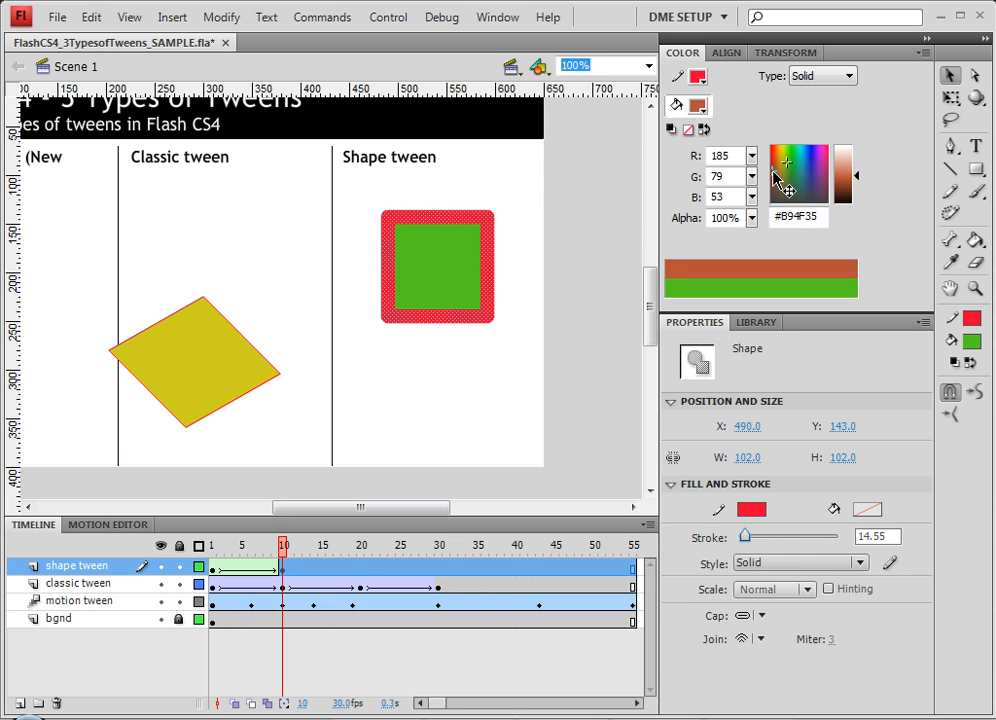
{"action": "left_click_drag", "start_coordinate": [795, 172], "coordinate": [809, 162]}
{"action": "left_click", "coordinate": [700, 103]}
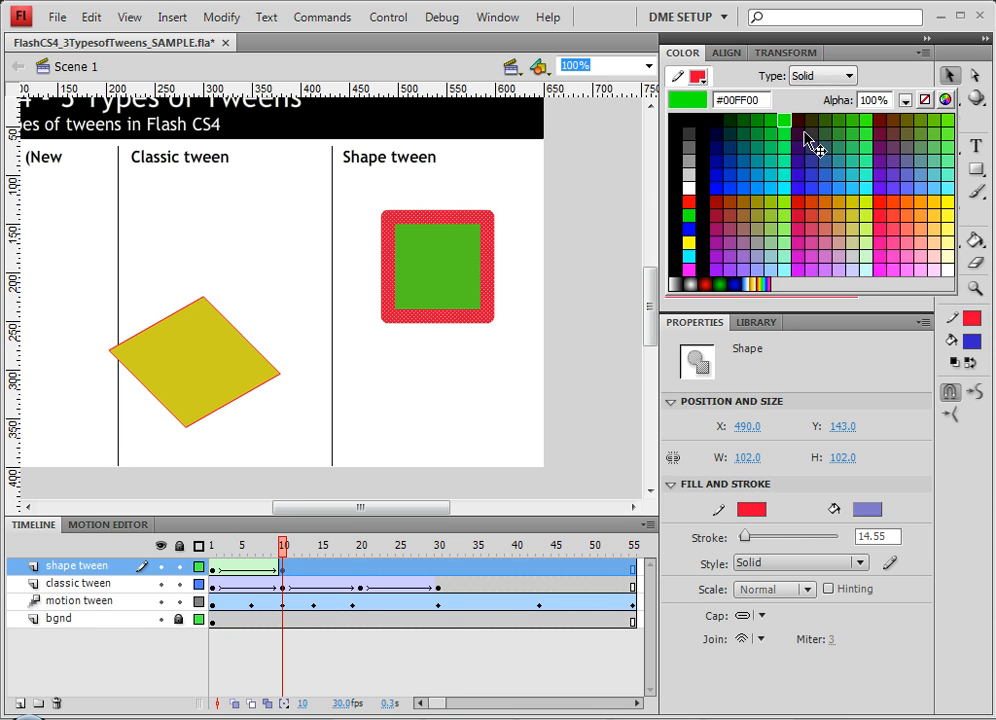
{"action": "left_click", "coordinate": [853, 208]}
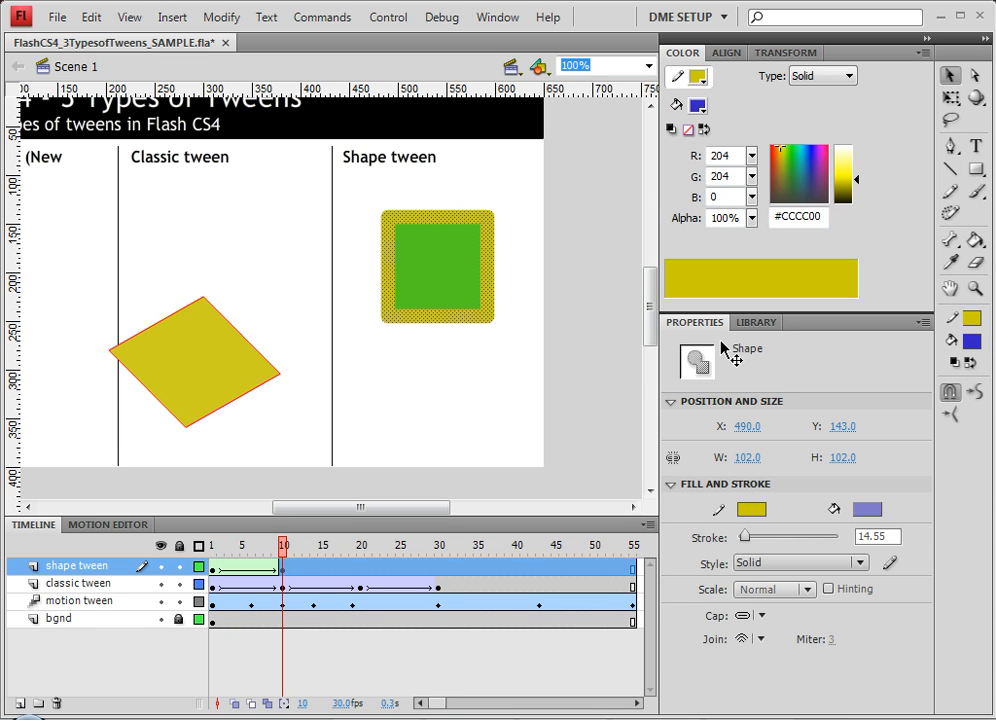
{"action": "left_click", "coordinate": [423, 292]}
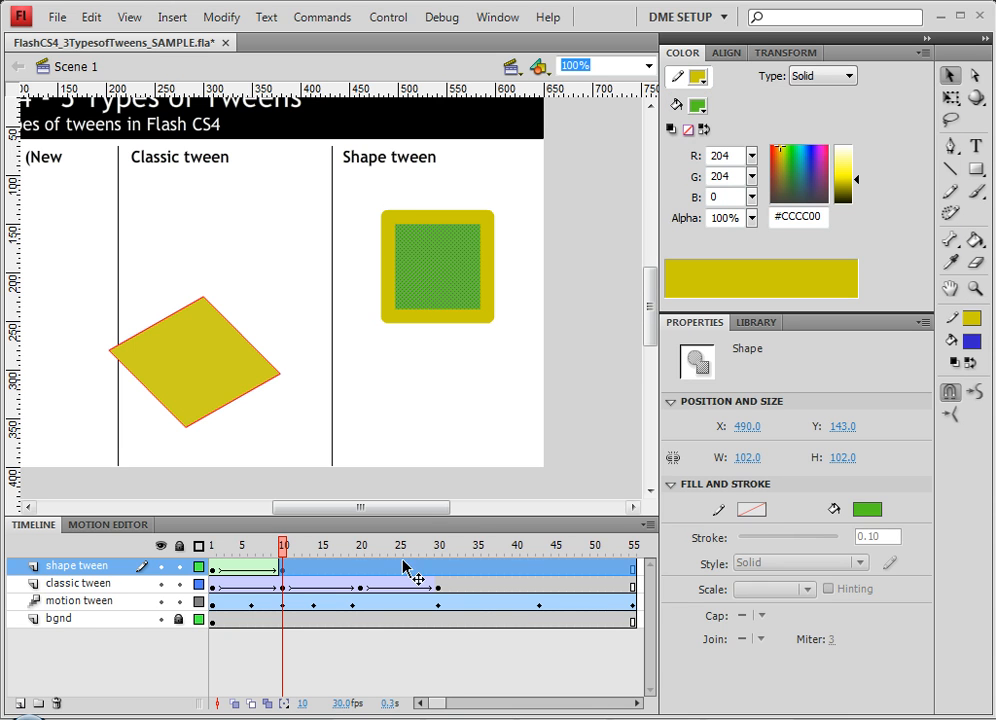
Create a shape tween from frame 10 onward on the shape tween layer and insert a keyframe at frame 20.
{"action": "mouse_move", "coordinate": [289, 562]}
{"action": "left_mouse_down"}
{"action": "mouse_move", "coordinate": [225, 565]}
{"action": "mouse_move", "coordinate": [212, 550]}
{"action": "mouse_move", "coordinate": [290, 560]}
{"action": "mouse_move", "coordinate": [222, 562]}
{"action": "mouse_move", "coordinate": [293, 567]}
{"action": "left_mouse_up"}
{"action": "right_click", "coordinate": [366, 571]}
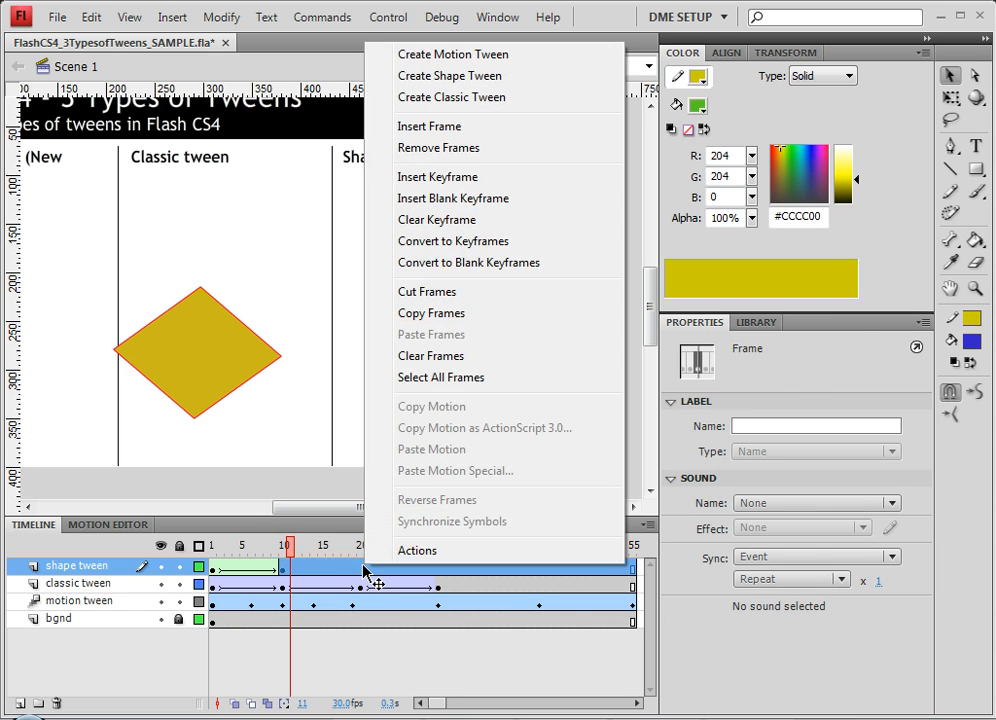
{"action": "left_click", "coordinate": [362, 569]}
{"action": "right_click", "coordinate": [361, 569]}
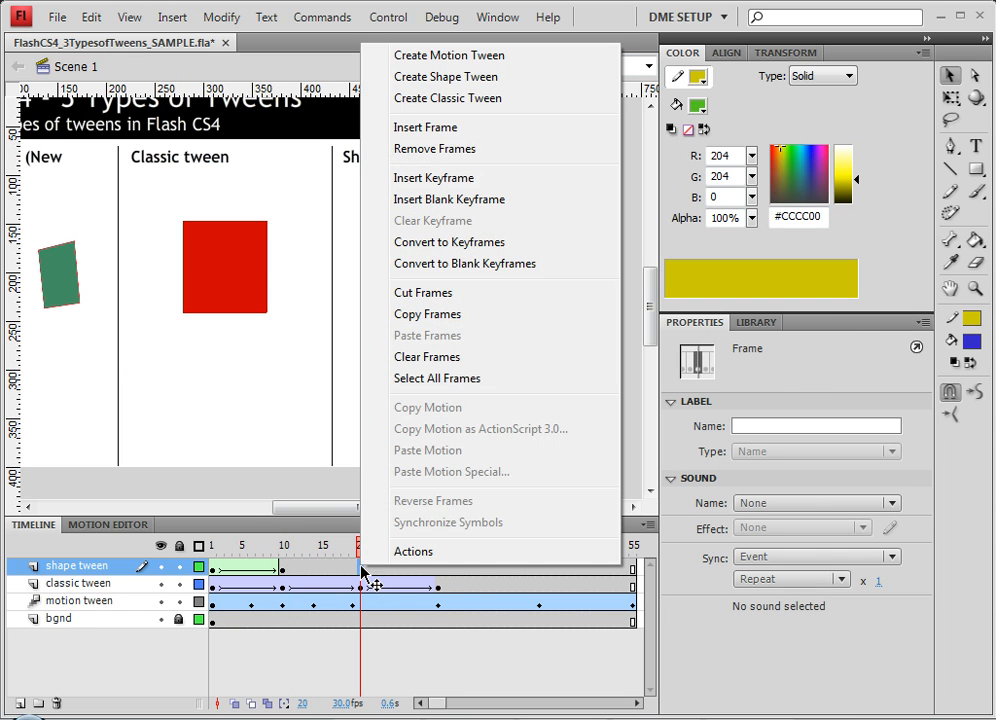
{"action": "left_click", "coordinate": [485, 78]}
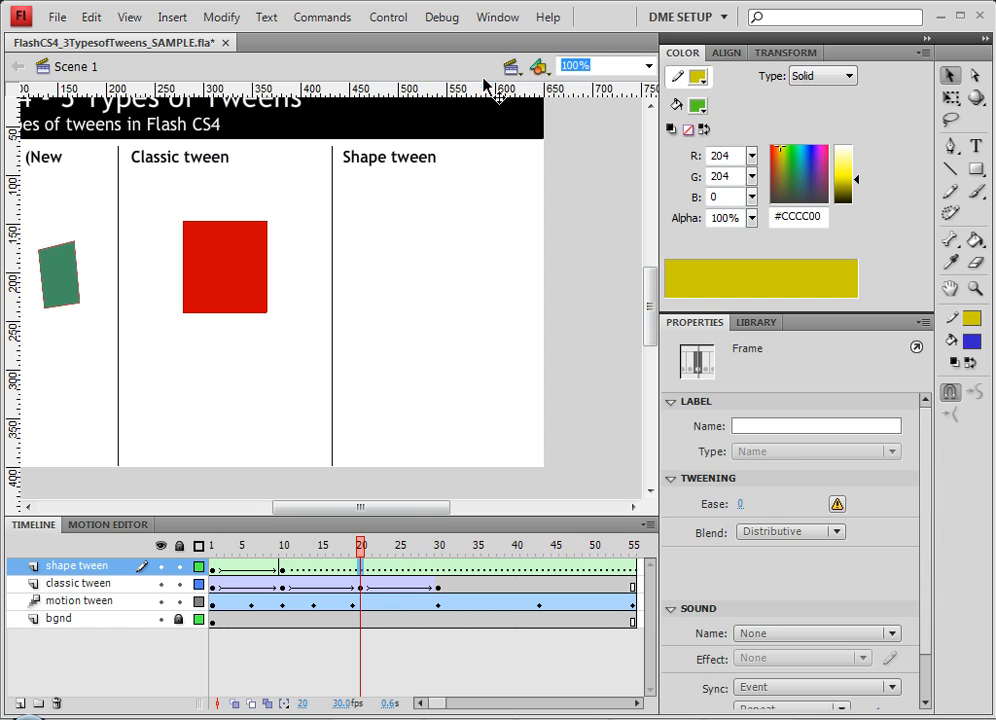
{"action": "right_click", "coordinate": [361, 567]}
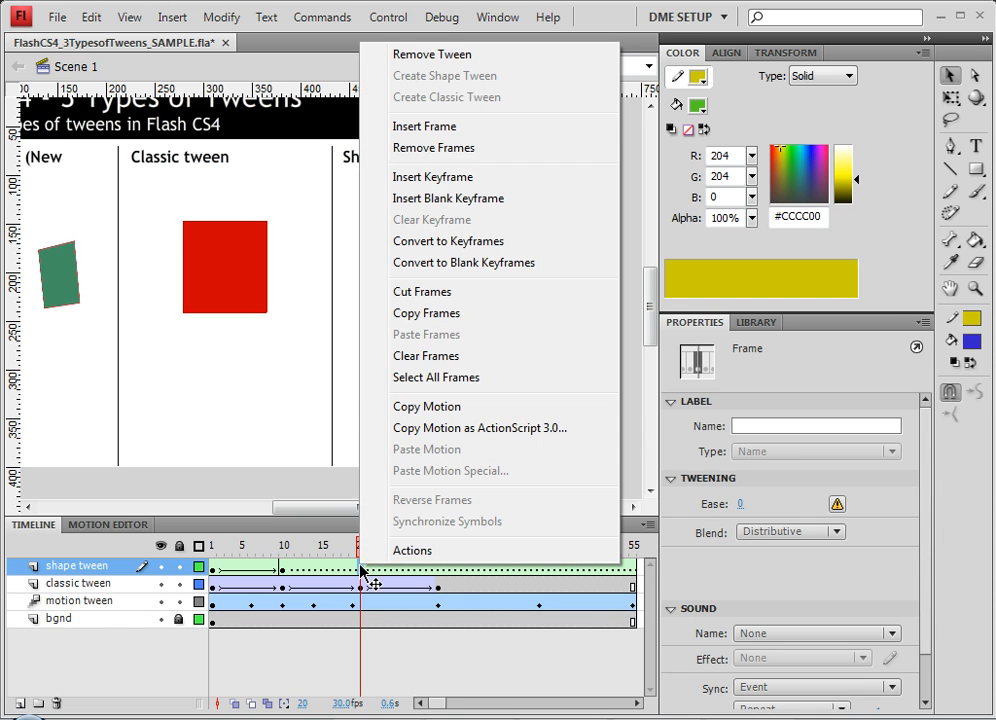
{"action": "left_click", "coordinate": [460, 187]}
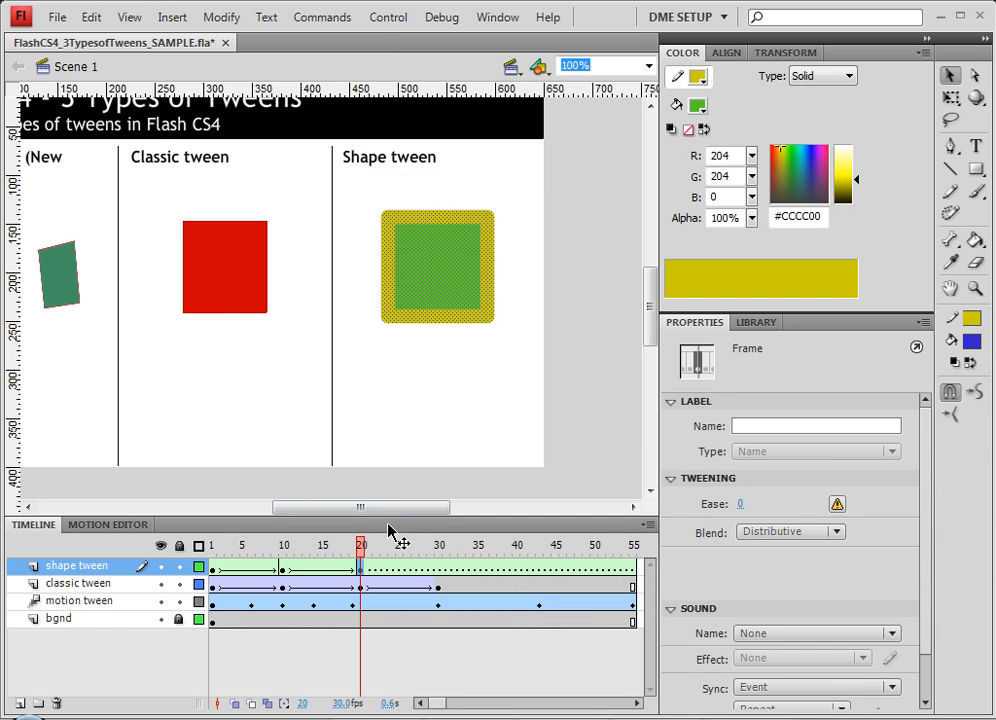
At frame 20, move the square down to about Y 260 and restyle it with a 4.80 stroke in #2C9CCB and a #CCCC00 fill.
{"action": "left_click_drag", "start_coordinate": [466, 284], "coordinate": [466, 370]}
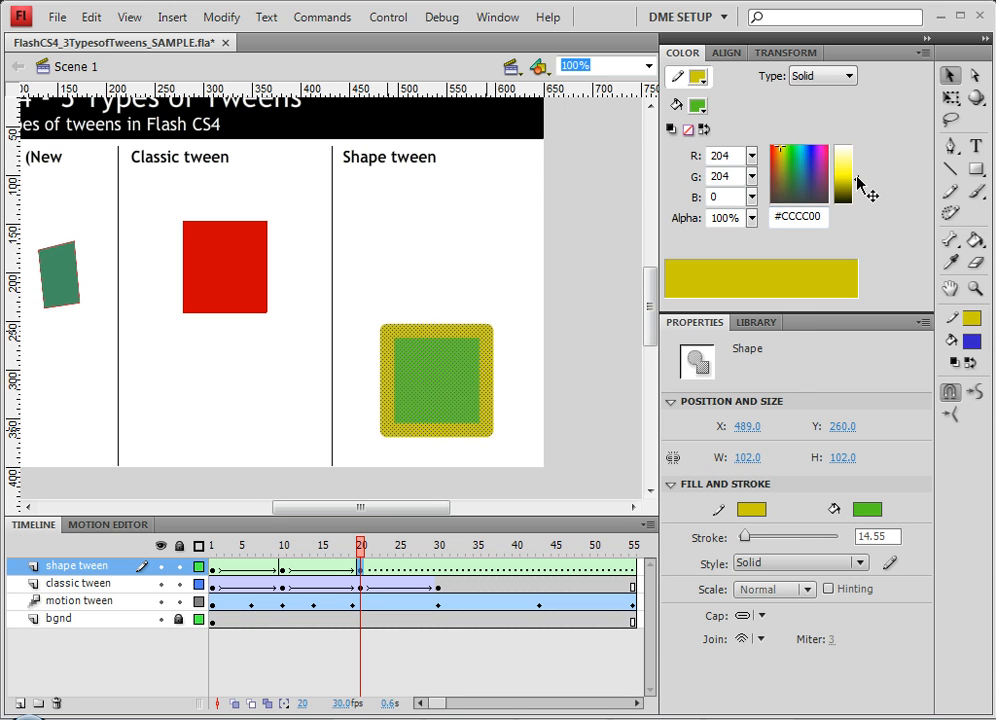
{"action": "left_click_drag", "start_coordinate": [857, 183], "coordinate": [806, 172]}
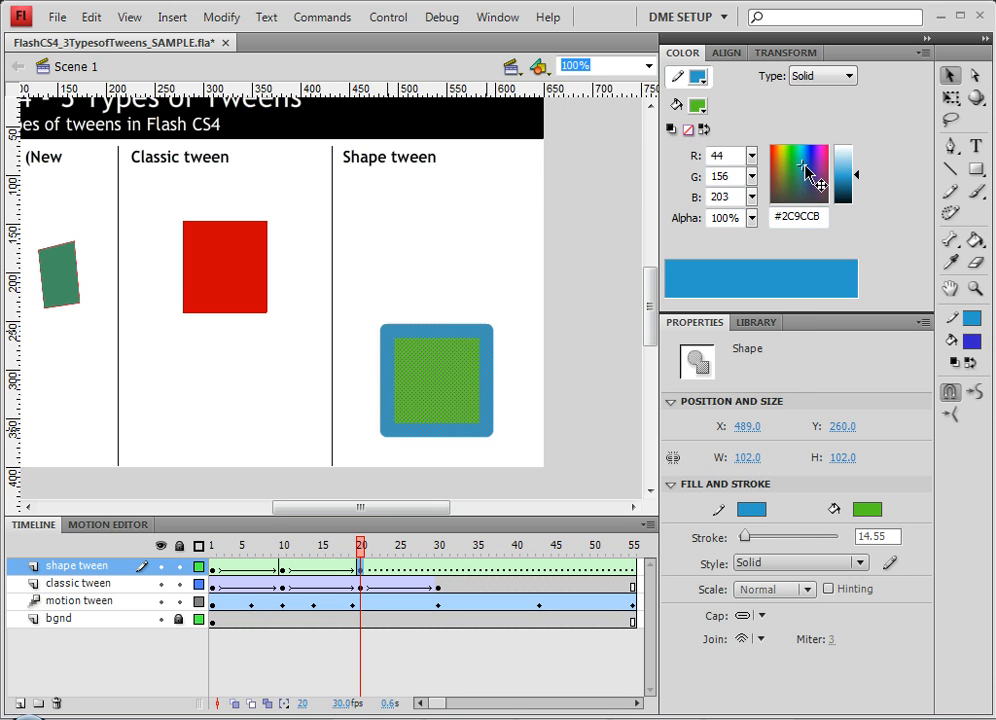
{"action": "left_click", "coordinate": [698, 107]}
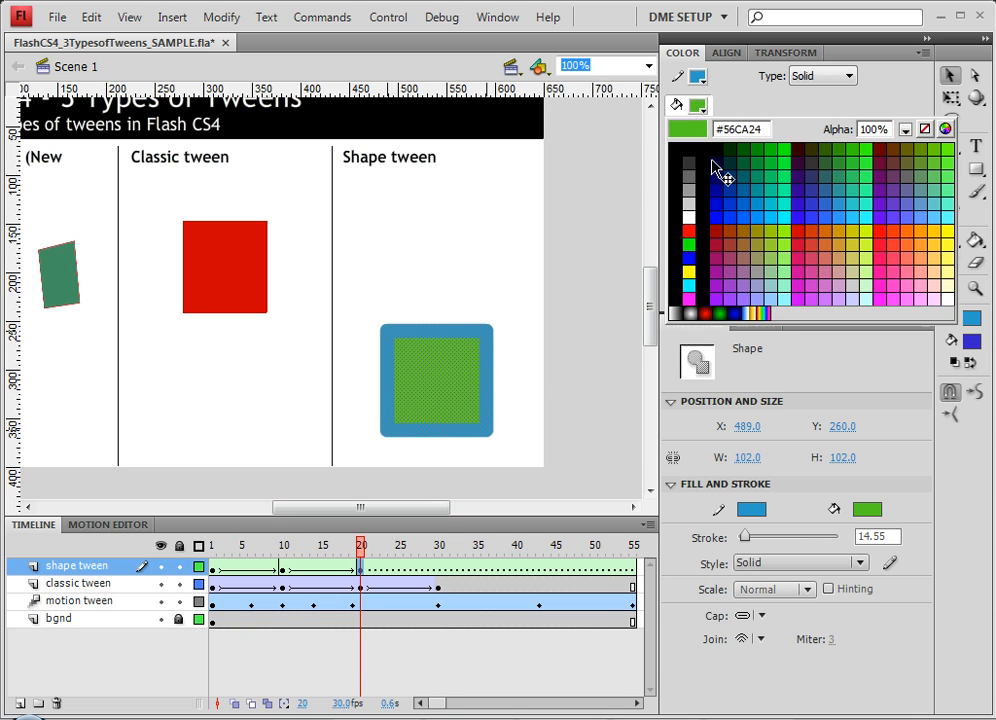
{"action": "left_click", "coordinate": [784, 246]}
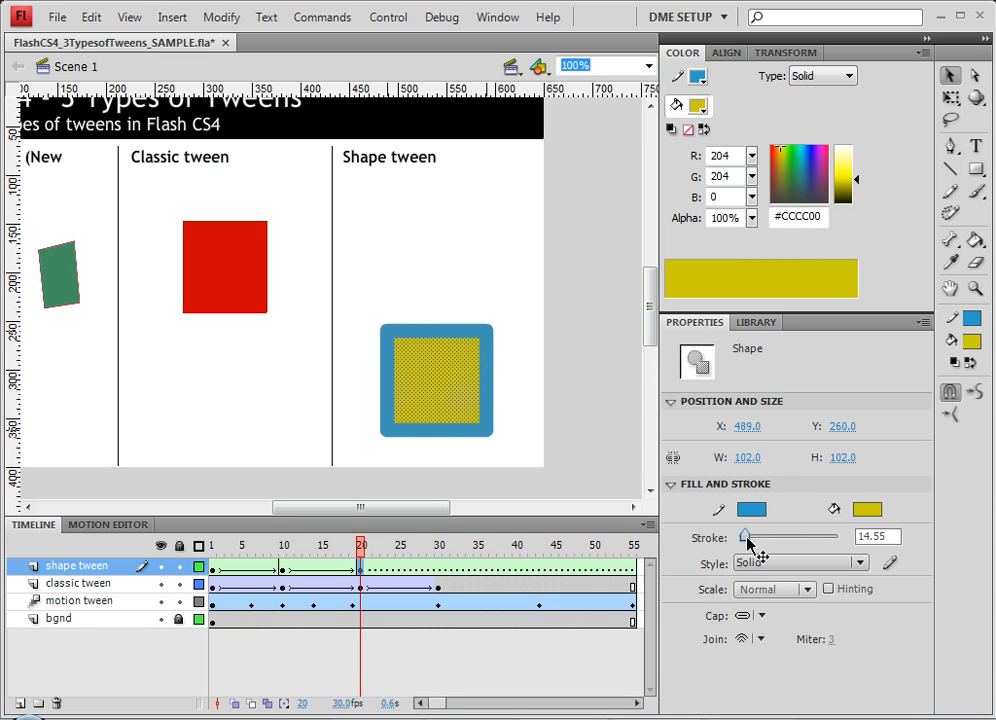
{"action": "left_click_drag", "start_coordinate": [747, 540], "coordinate": [742, 540]}
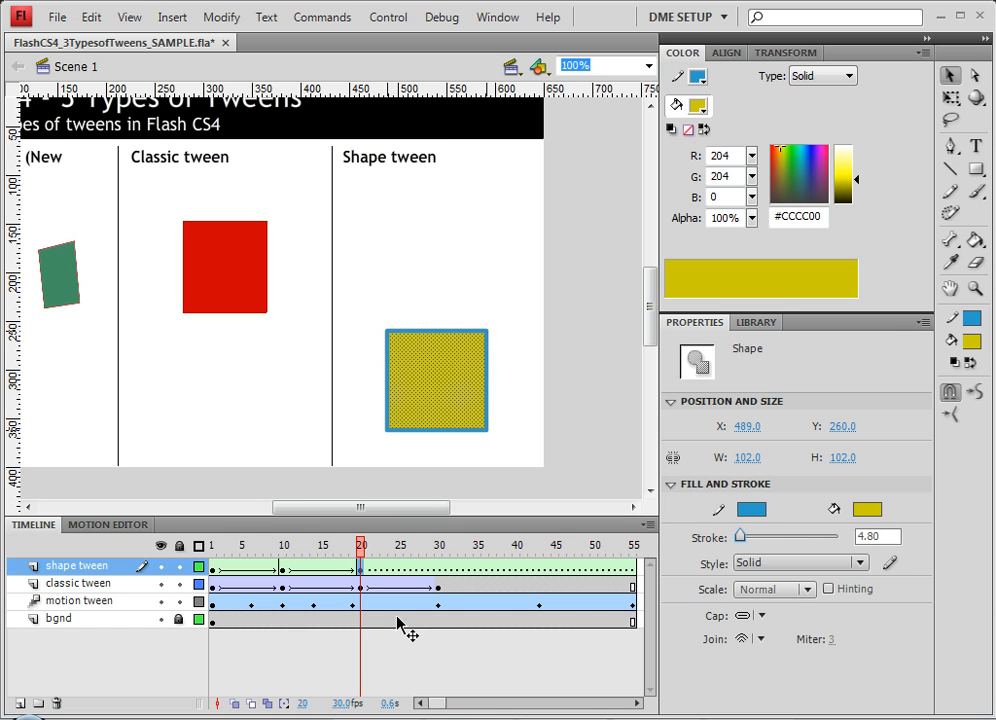
Insert a keyframe at frame 30 and reshape the square, pulling both upper corners up and outward and curving the upper edge inward.
{"action": "right_click", "coordinate": [440, 566]}
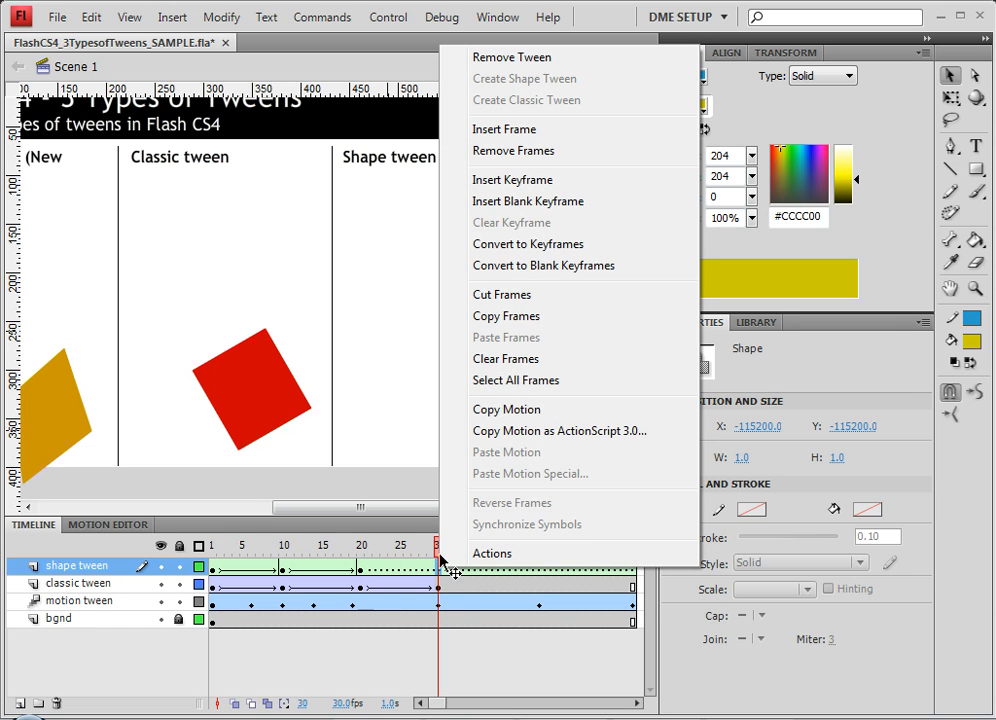
{"action": "left_click", "coordinate": [518, 181]}
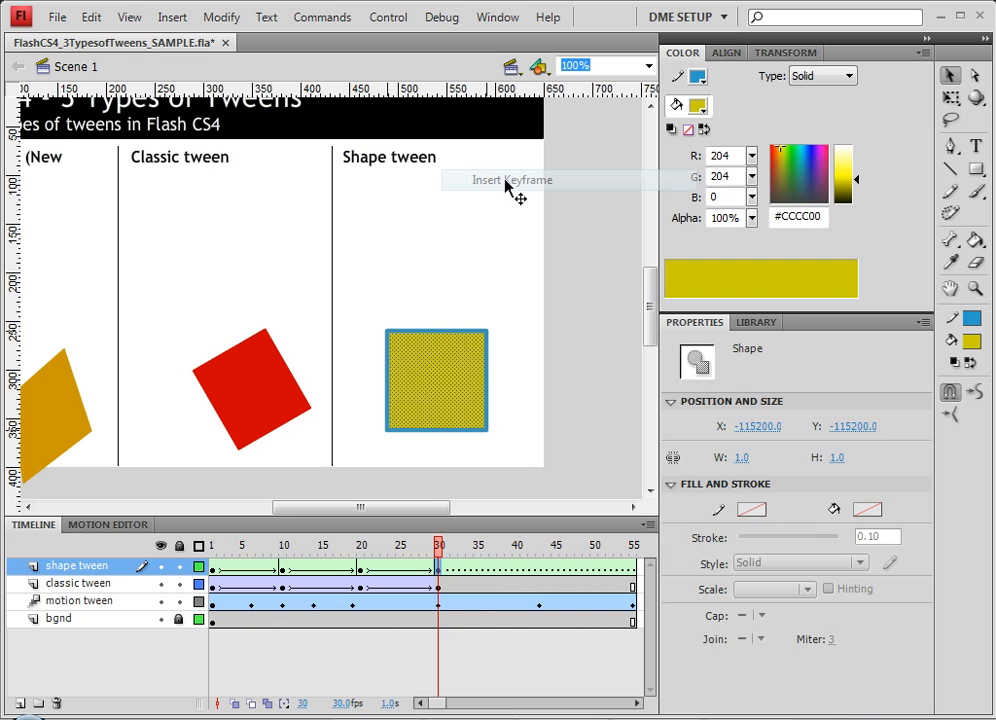
{"action": "left_click", "coordinate": [373, 326]}
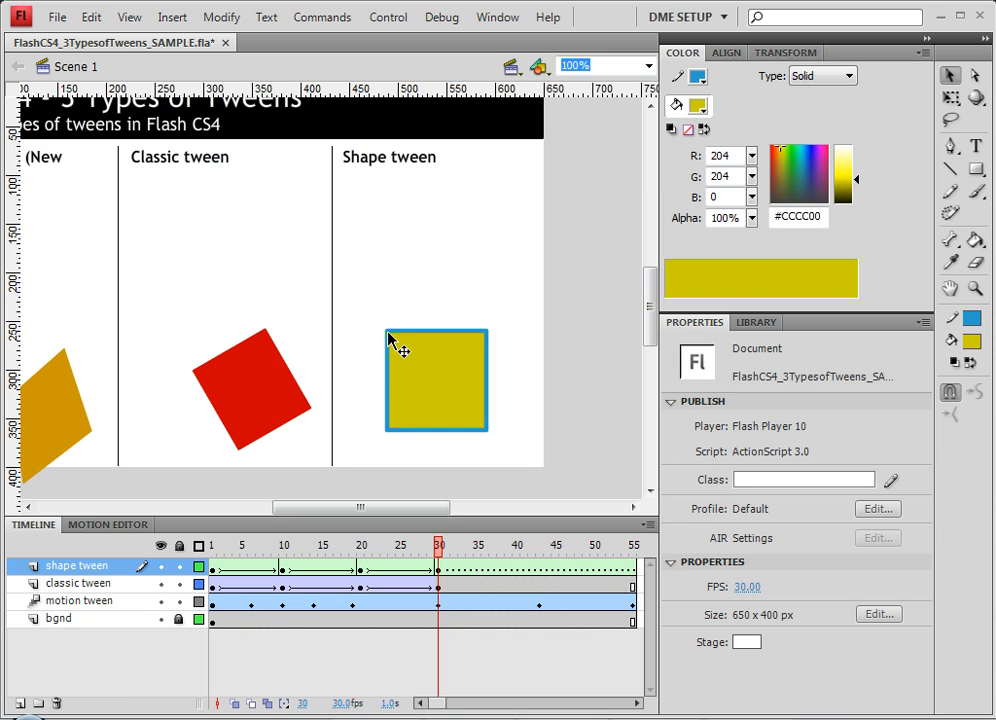
{"action": "left_click_drag", "start_coordinate": [389, 335], "coordinate": [369, 286]}
{"action": "left_click_drag", "start_coordinate": [487, 331], "coordinate": [517, 261]}
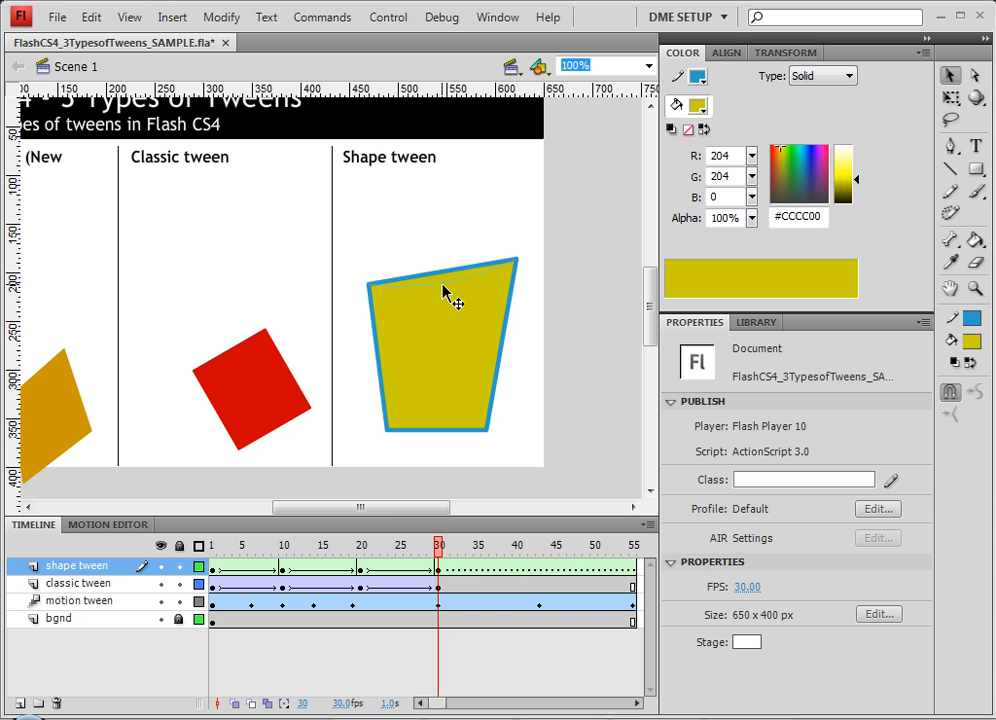
{"action": "left_click_drag", "start_coordinate": [442, 273], "coordinate": [432, 290]}
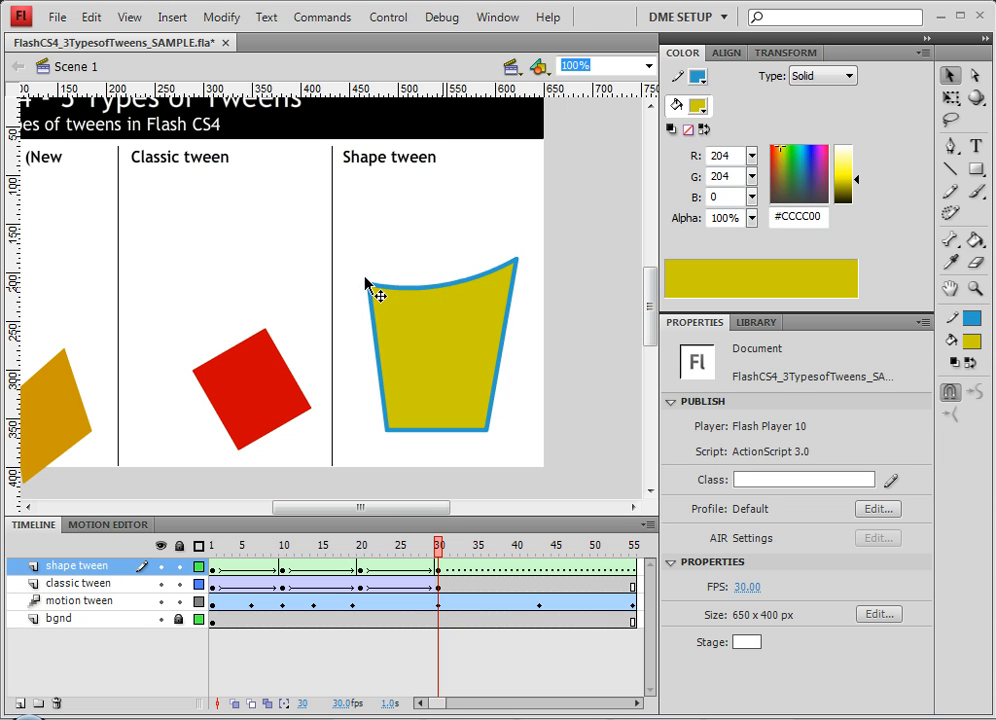
{"action": "left_click_drag", "start_coordinate": [449, 560], "coordinate": [391, 560]}
{"action": "left_click", "coordinate": [433, 550]}
Insert a keyframe at frame 40 and distort the shape by moving three of its corners and bending its left edge inward.
{"action": "right_click", "coordinate": [516, 567]}
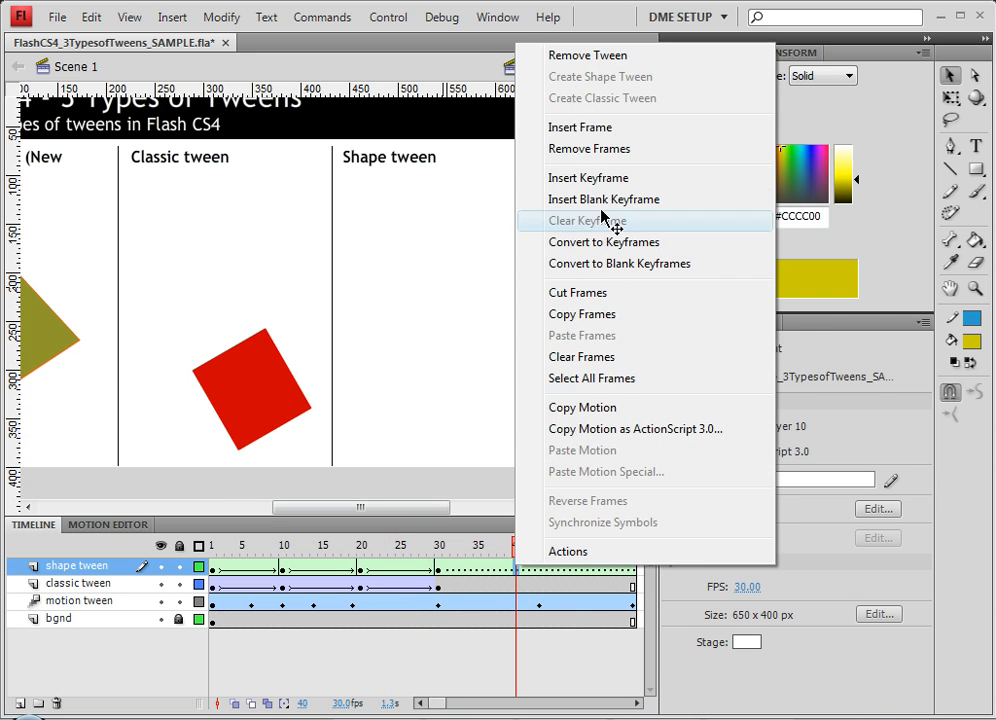
{"action": "left_click", "coordinate": [603, 179]}
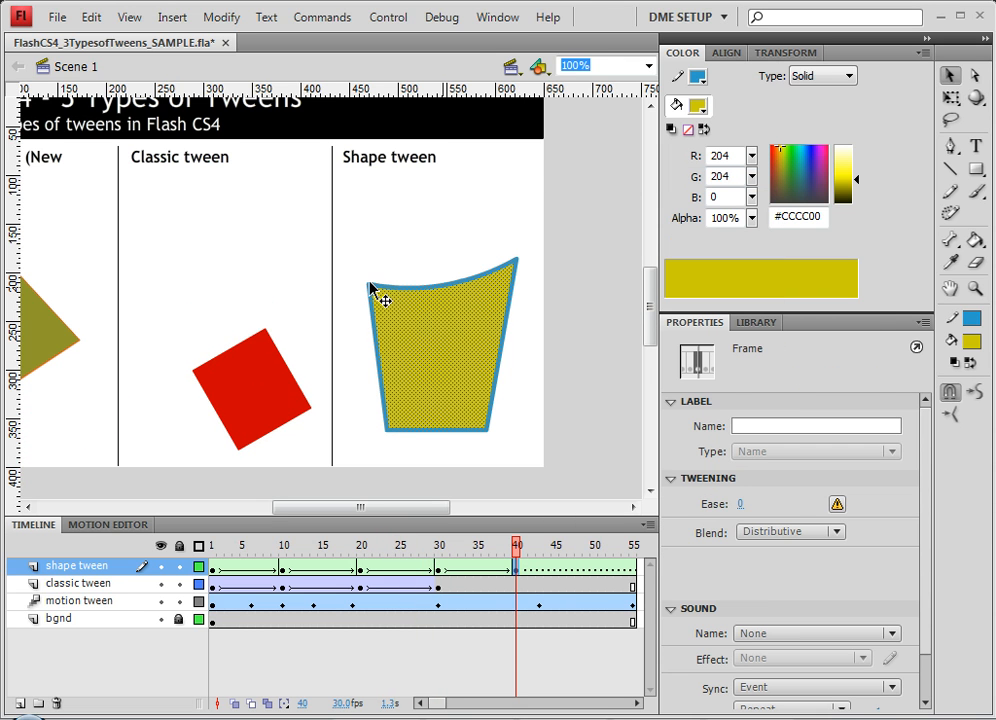
{"action": "left_click", "coordinate": [371, 289]}
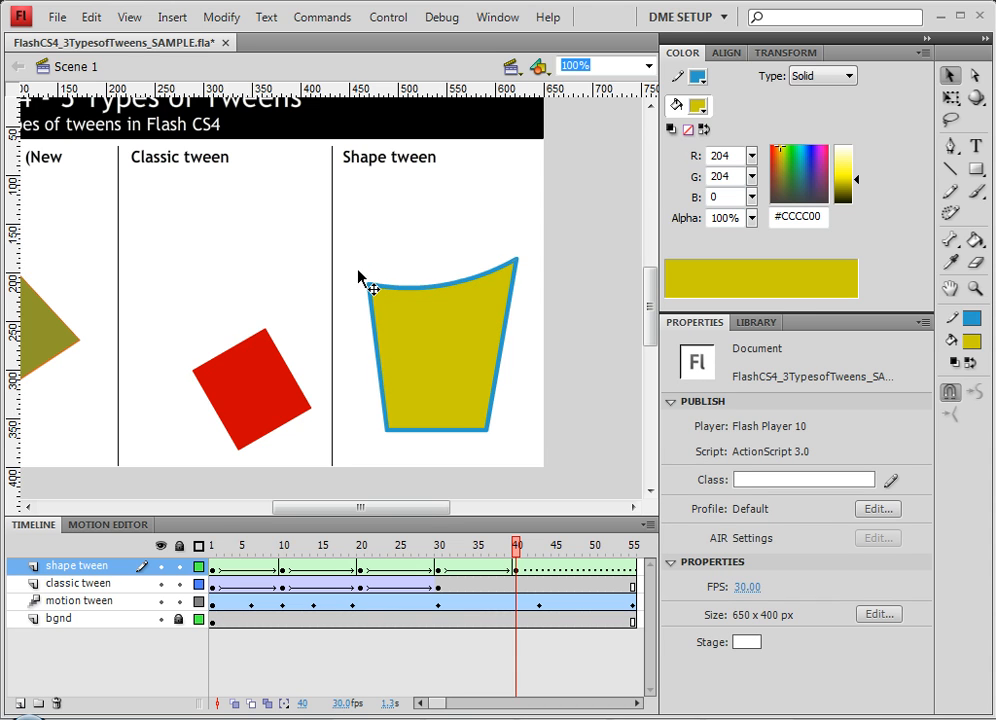
{"action": "left_click_drag", "start_coordinate": [362, 279], "coordinate": [353, 268]}
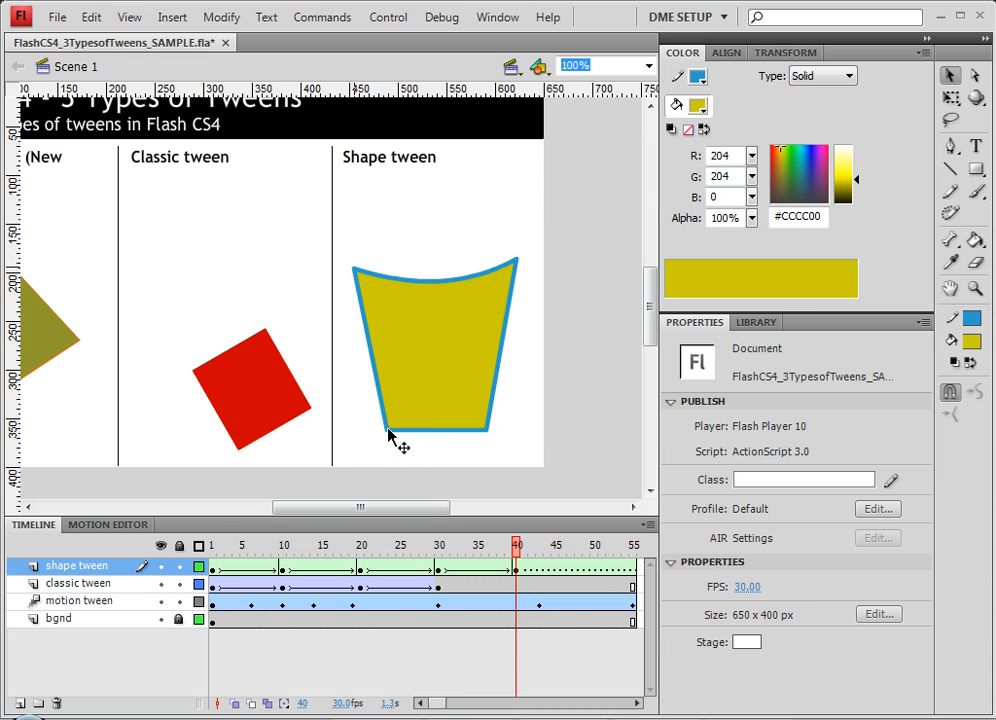
{"action": "left_click_drag", "start_coordinate": [378, 383], "coordinate": [408, 372]}
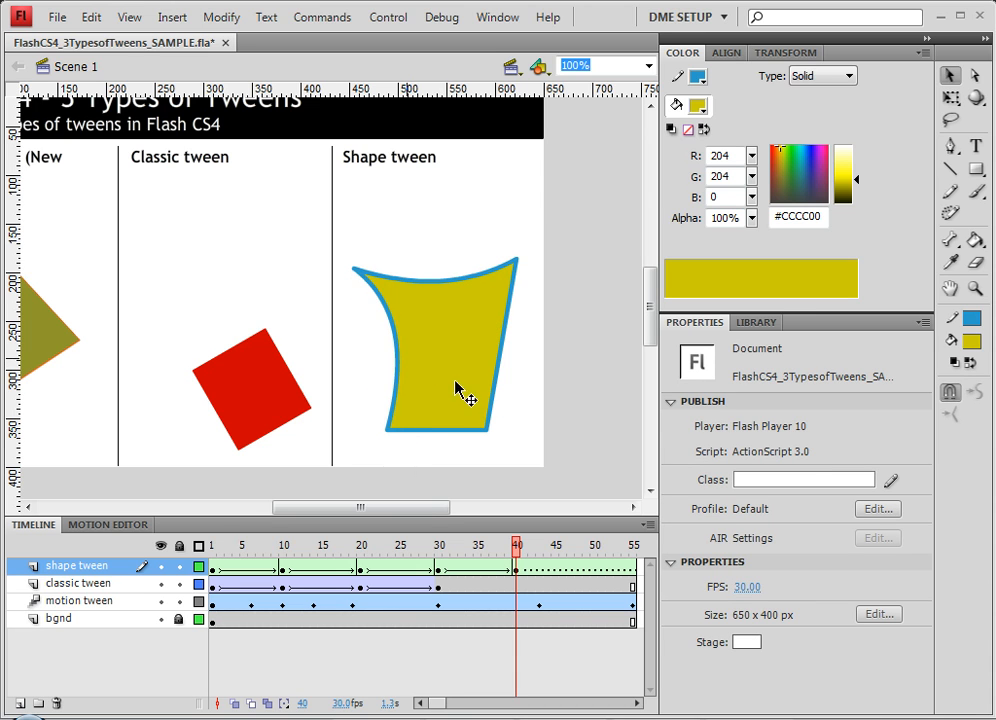
{"action": "left_click_drag", "start_coordinate": [486, 431], "coordinate": [521, 397]}
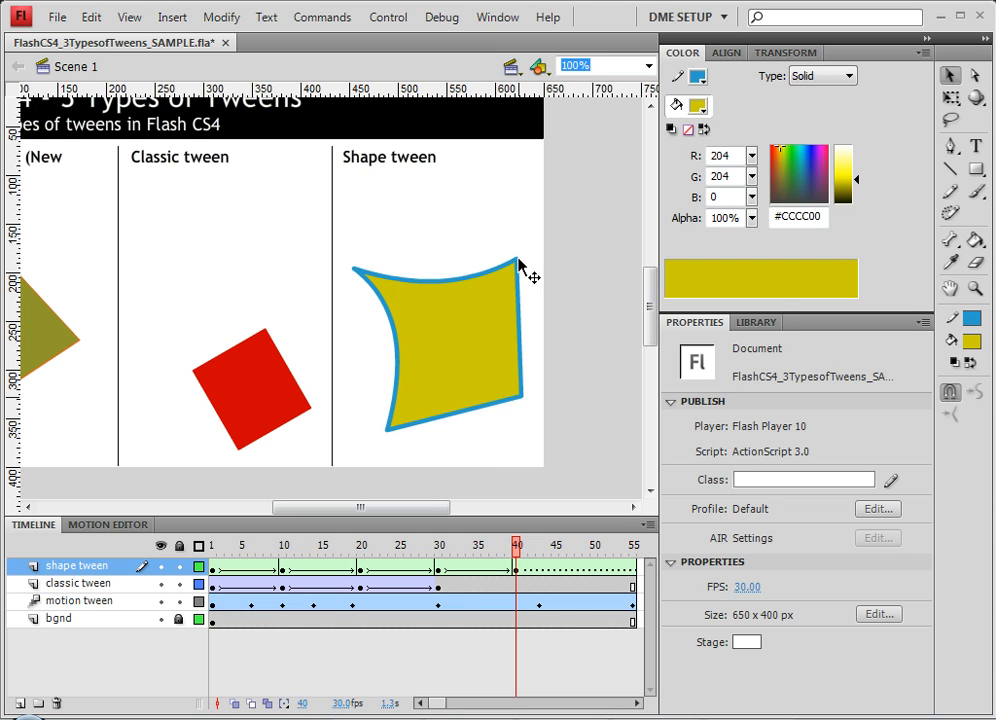
{"action": "left_click_drag", "start_coordinate": [518, 261], "coordinate": [476, 251]}
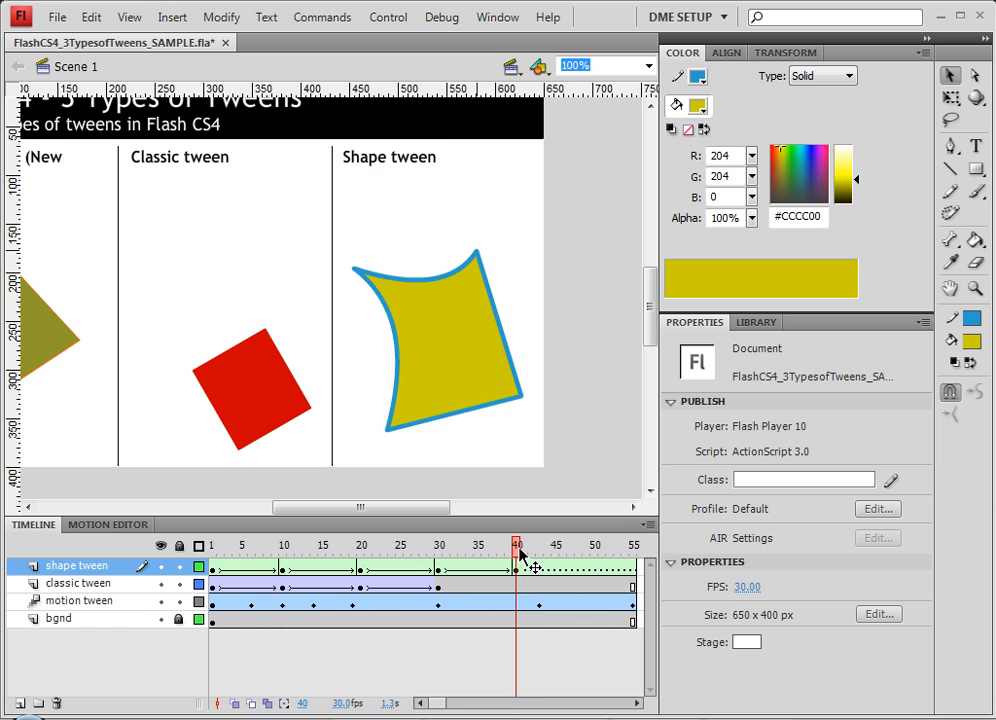
Insert a keyframe at frame 55 on the shape tween layer and scrub back through the last tween.
{"action": "left_click_drag", "start_coordinate": [519, 549], "coordinate": [285, 573]}
{"action": "right_click", "coordinate": [285, 573]}
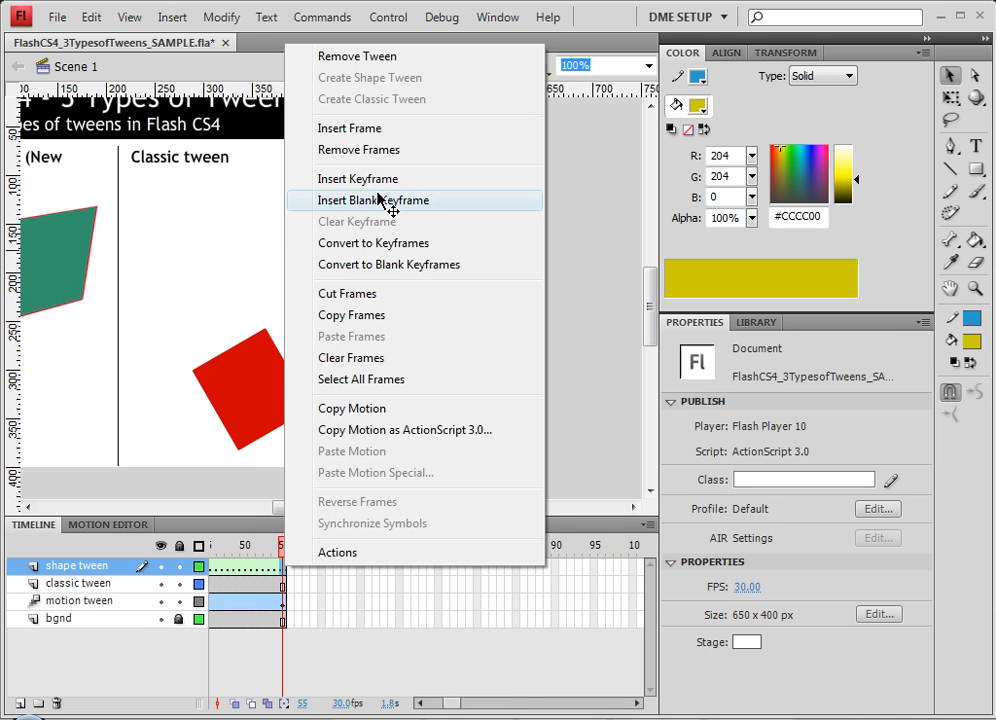
{"action": "left_click", "coordinate": [379, 193]}
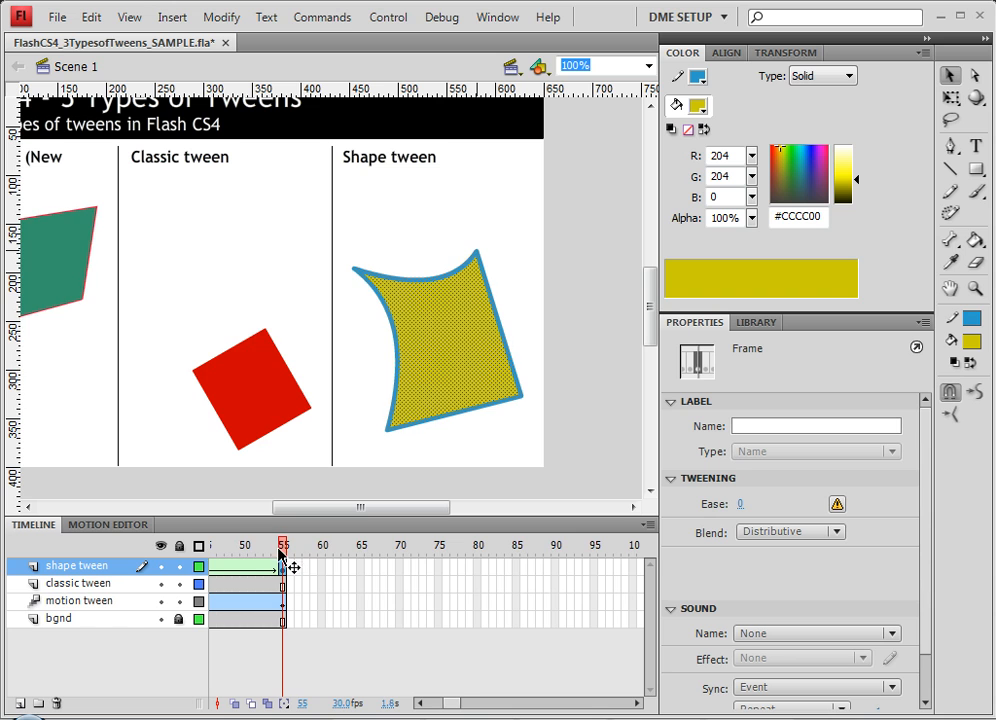
{"action": "left_click_drag", "start_coordinate": [292, 562], "coordinate": [594, 556]}
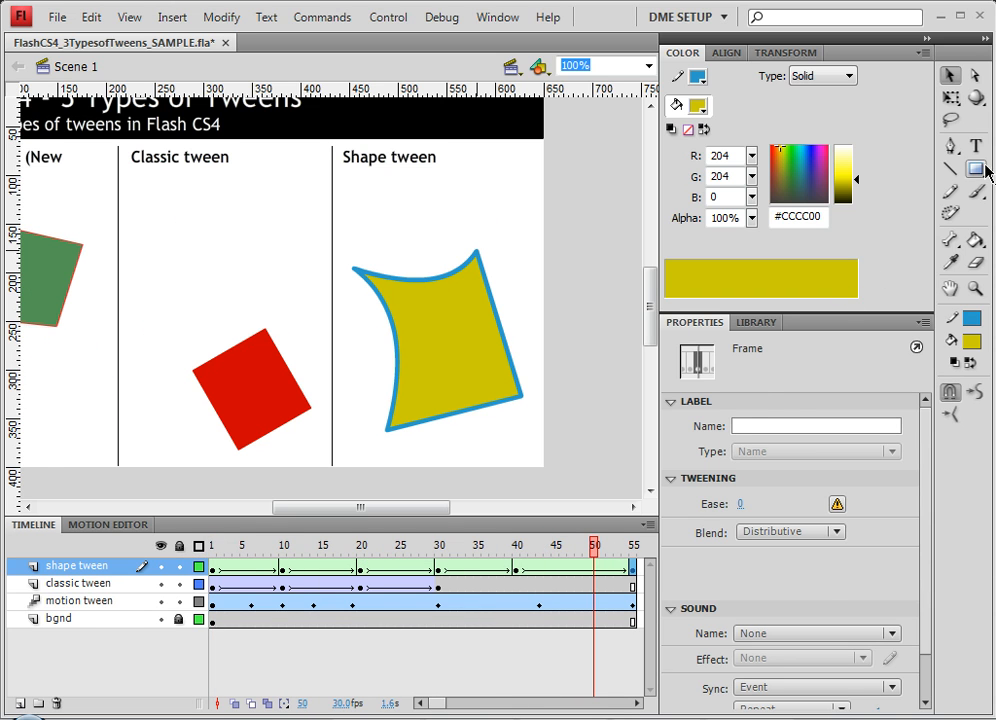
At frame 55, draw five small rectangles around and inside the distorted shape, and preview the resulting tween.
{"action": "key", "text": "r"}
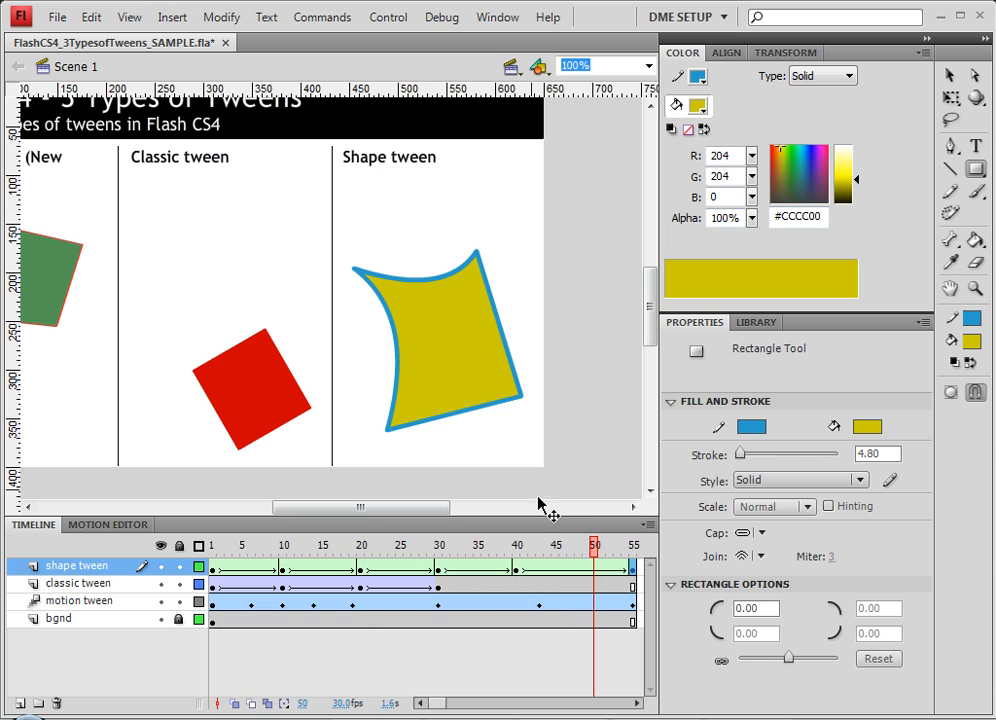
{"action": "left_click", "coordinate": [631, 567]}
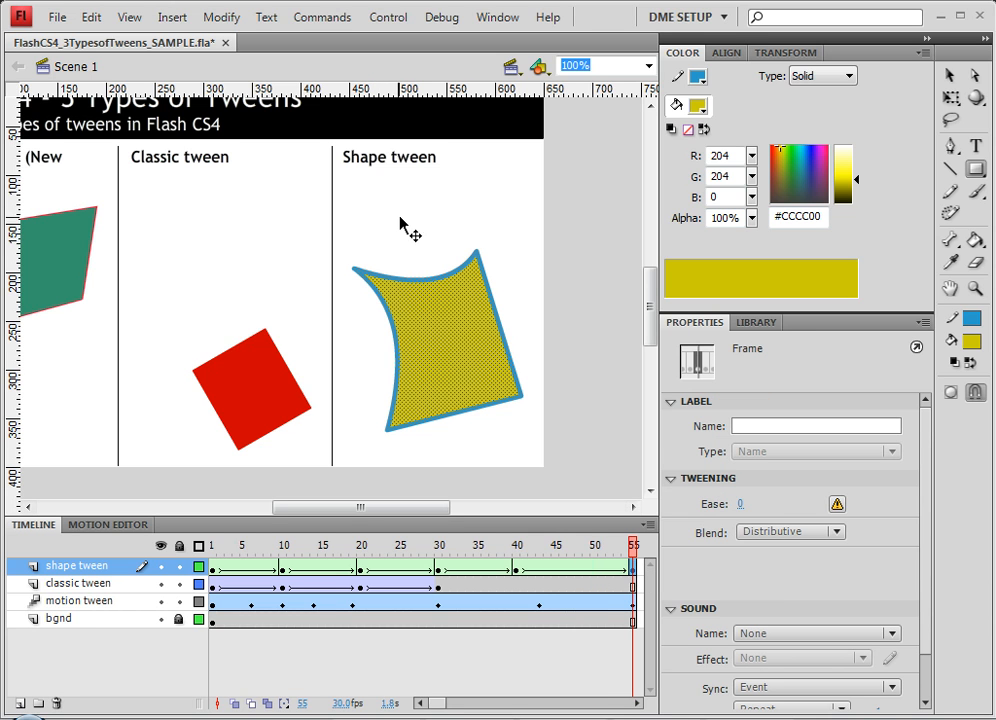
{"action": "left_click_drag", "start_coordinate": [422, 243], "coordinate": [447, 241]}
{"action": "mouse_move", "coordinate": [480, 177]}
{"action": "left_mouse_down"}
{"action": "mouse_move", "coordinate": [538, 227]}
{"action": "mouse_move", "coordinate": [562, 313]}
{"action": "left_mouse_up"}
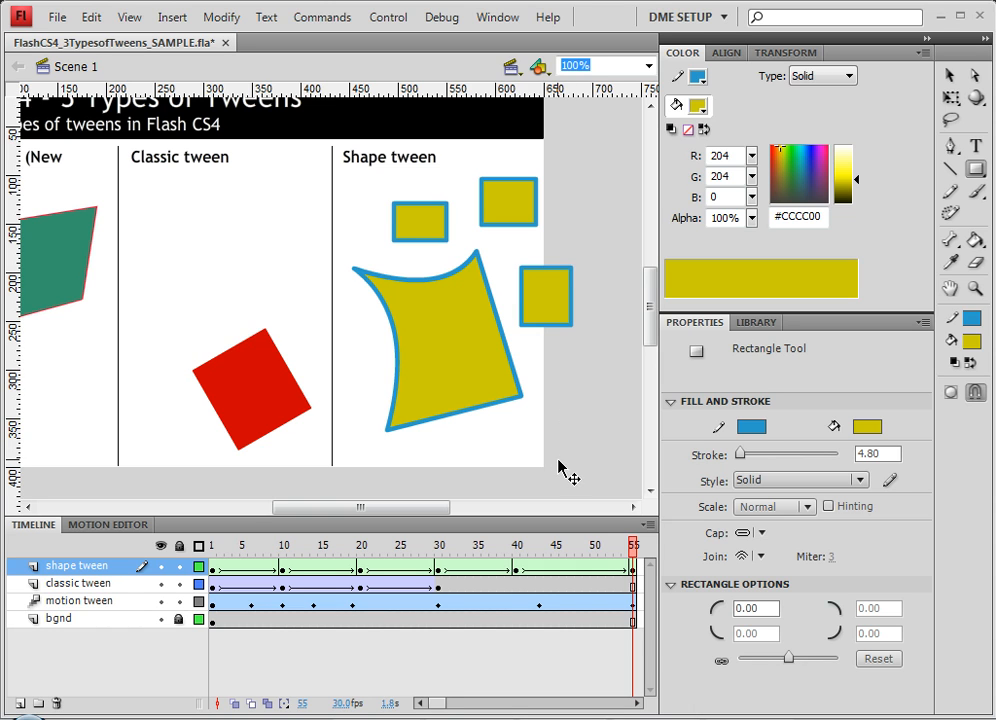
{"action": "left_click_drag", "start_coordinate": [557, 460], "coordinate": [468, 425]}
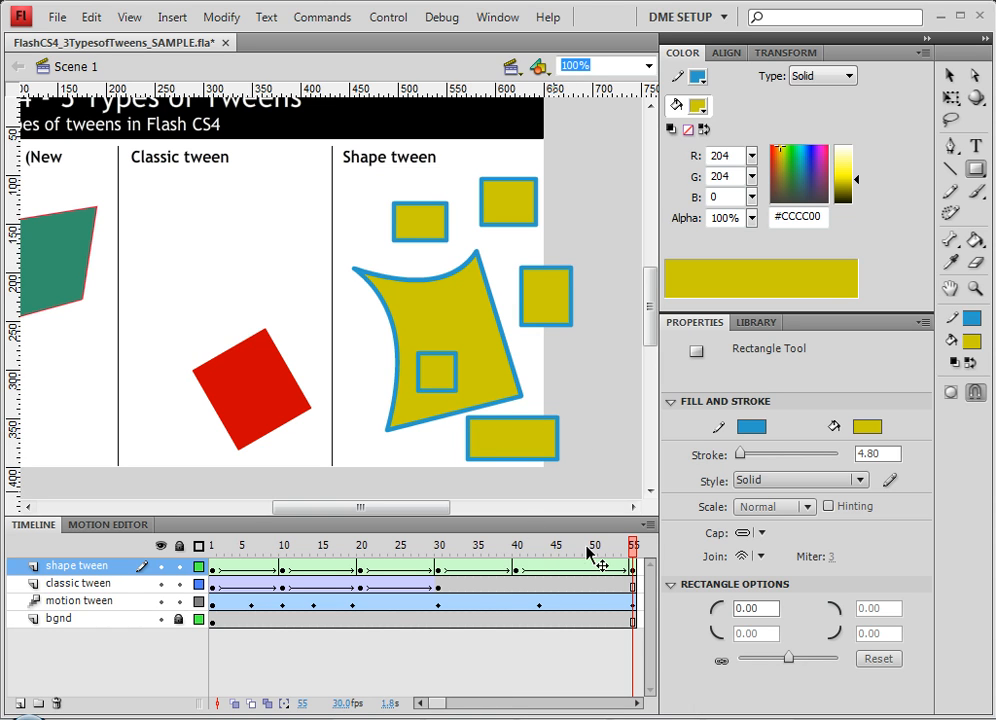
{"action": "left_click_drag", "start_coordinate": [633, 546], "coordinate": [437, 588]}
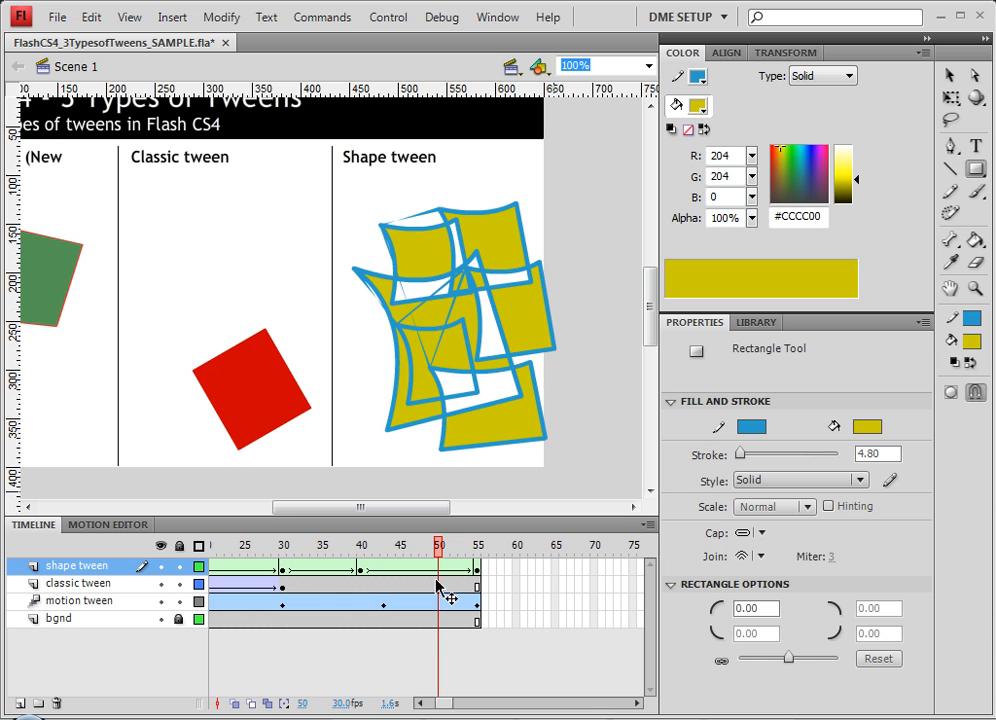
{"action": "left_click_drag", "start_coordinate": [437, 586], "coordinate": [449, 560]}
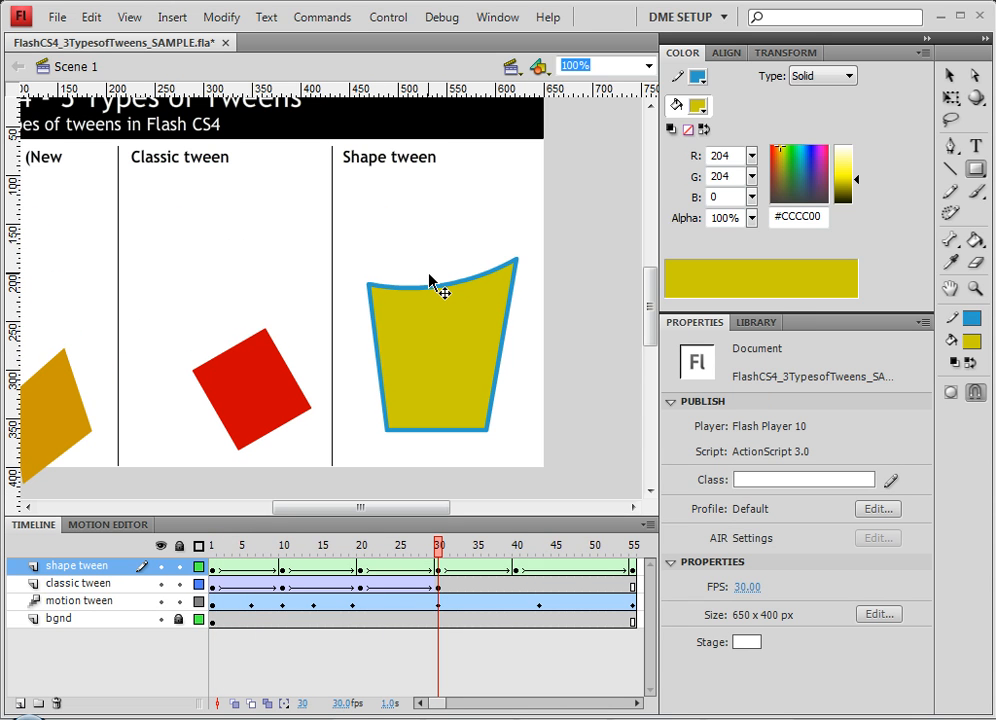